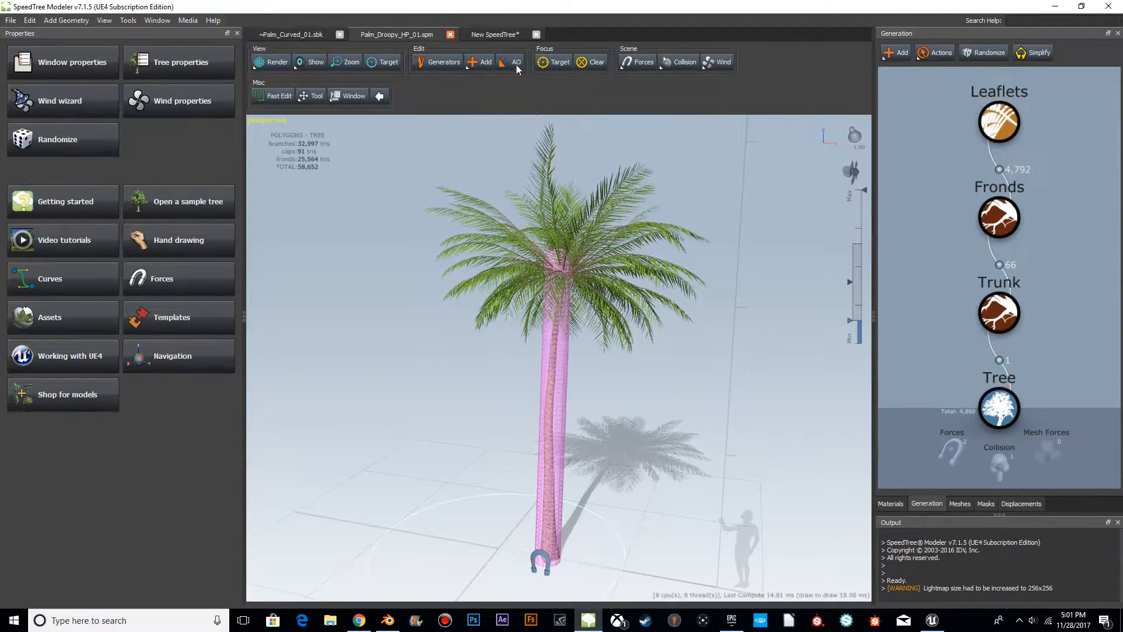
Examine the reference palms in the open Palm_Droopy_HP_01 and New SpeedTree documents from different angles
left_click(500, 34)
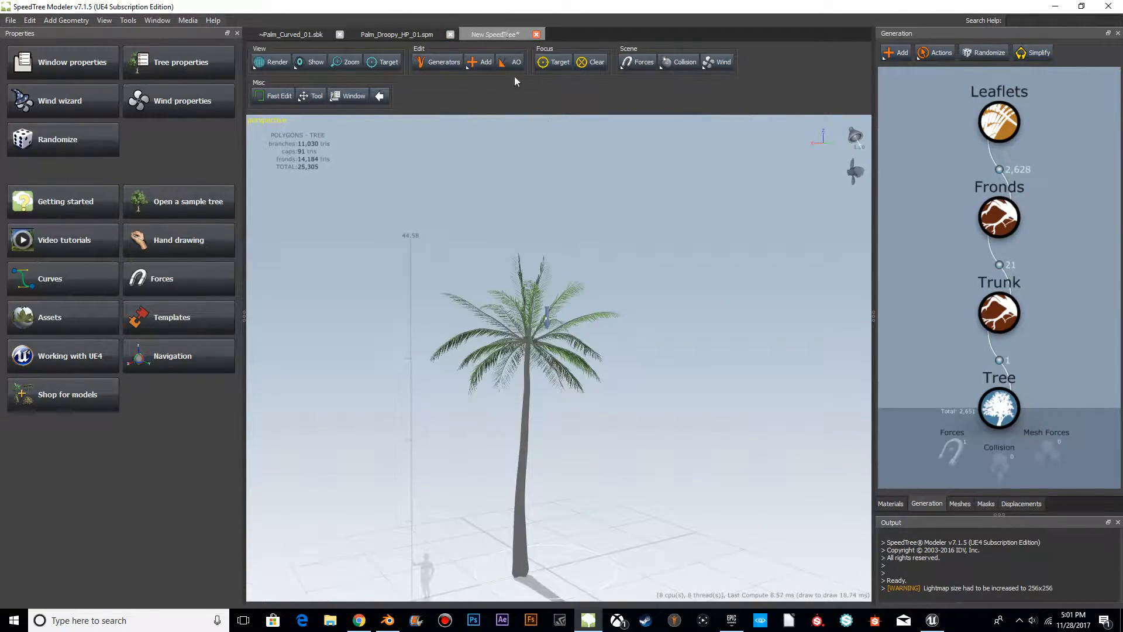
left_click(417, 33)
left_click(485, 36)
left_click_drag(765, 387, 653, 433)
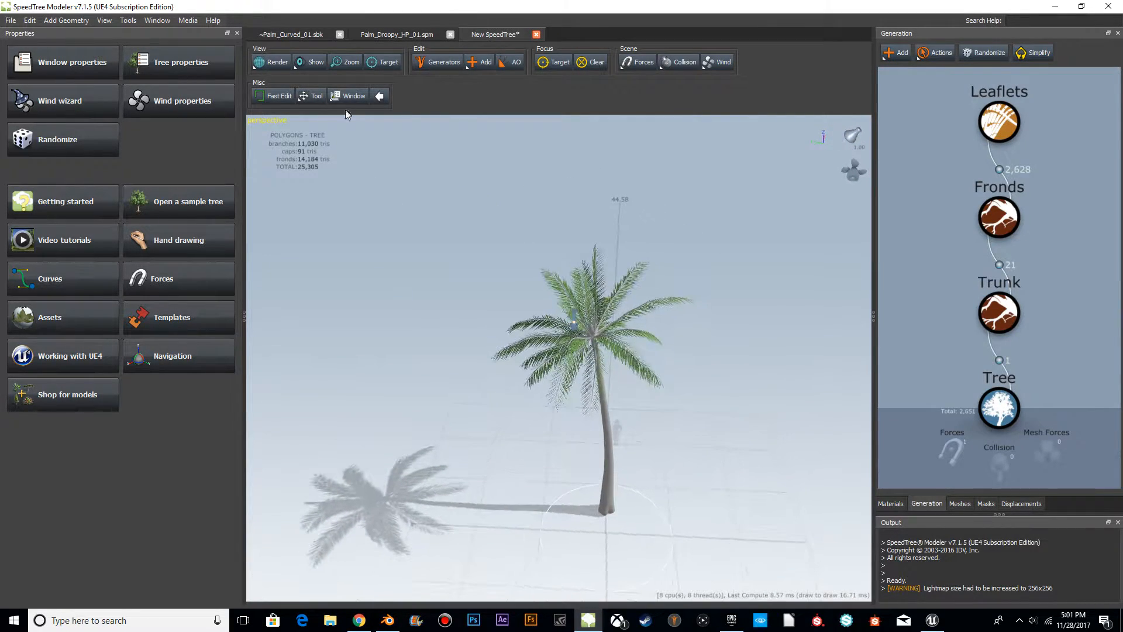
left_click(401, 34)
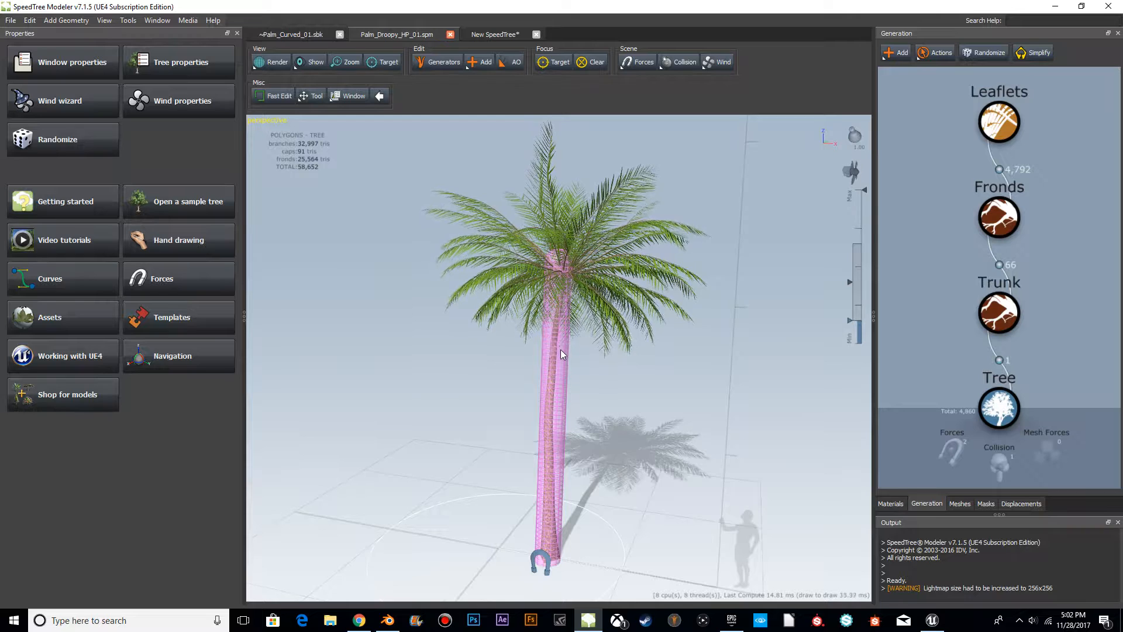
scroll(560, 349, "down", 3)
Create a new empty tree document and add a Palm 2 (low poly) trunk to the tree base
key("ctrl+n")
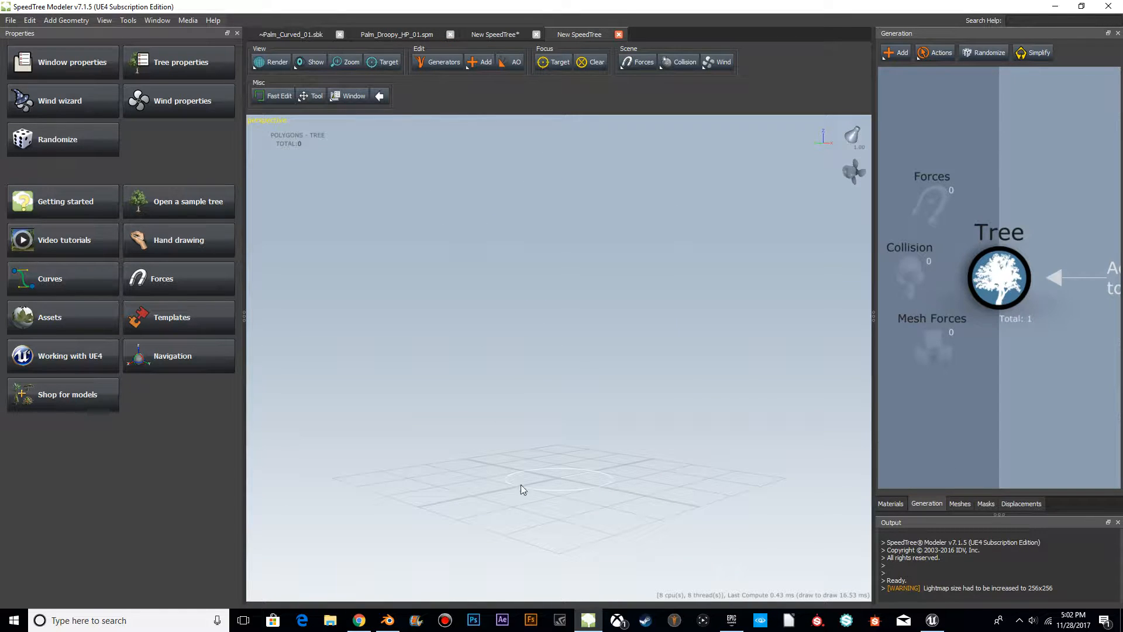
right_click(556, 480)
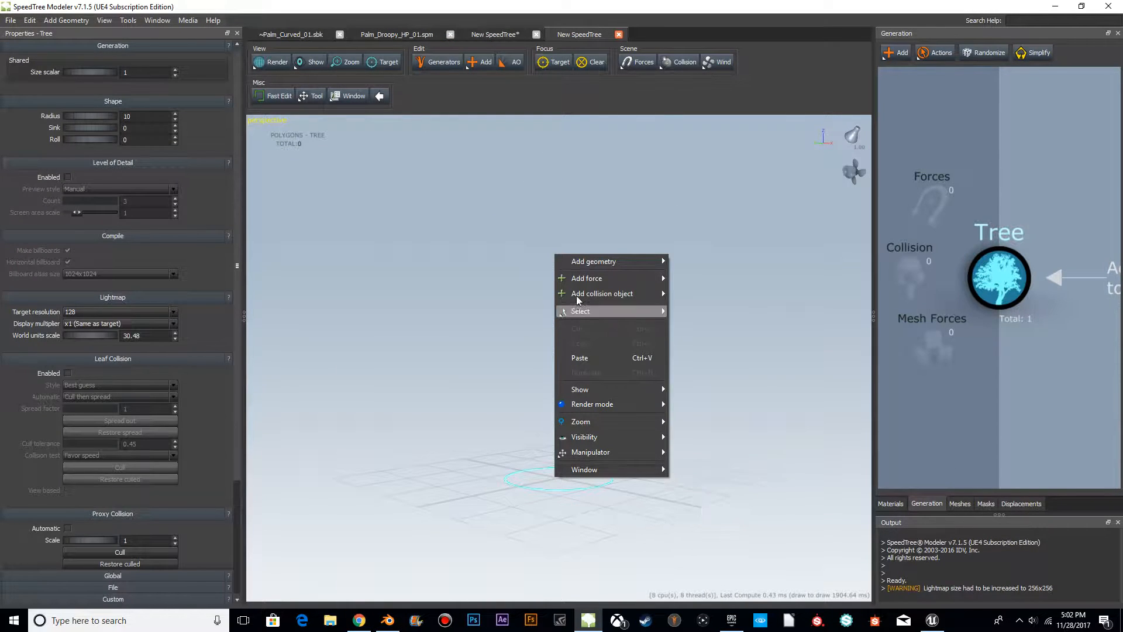
mouse_move(619, 254)
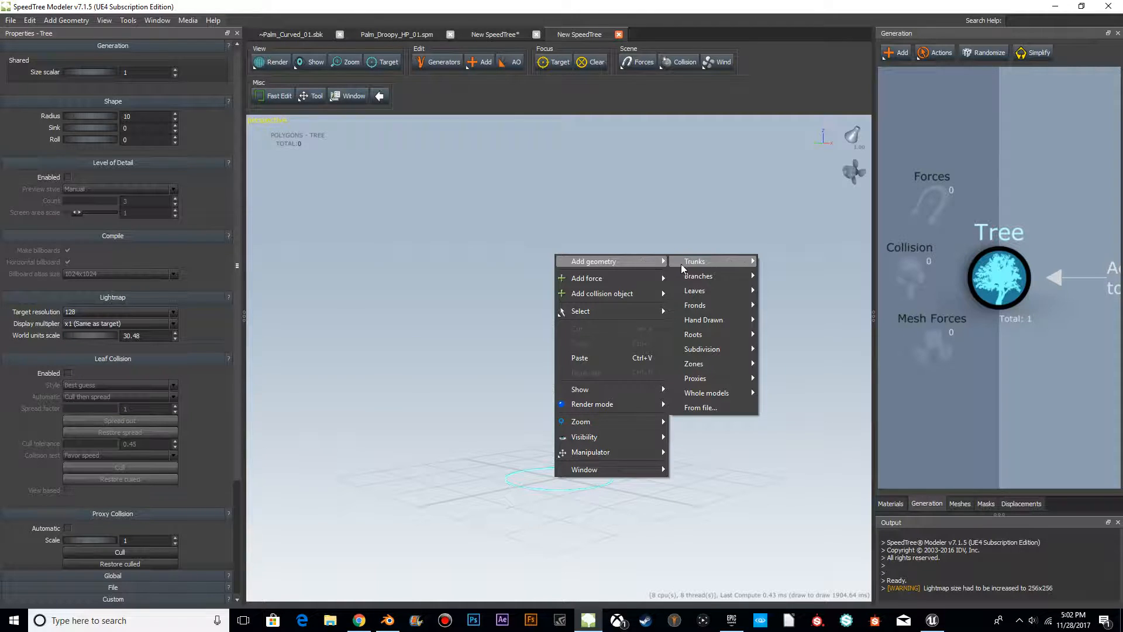
mouse_move(696, 264)
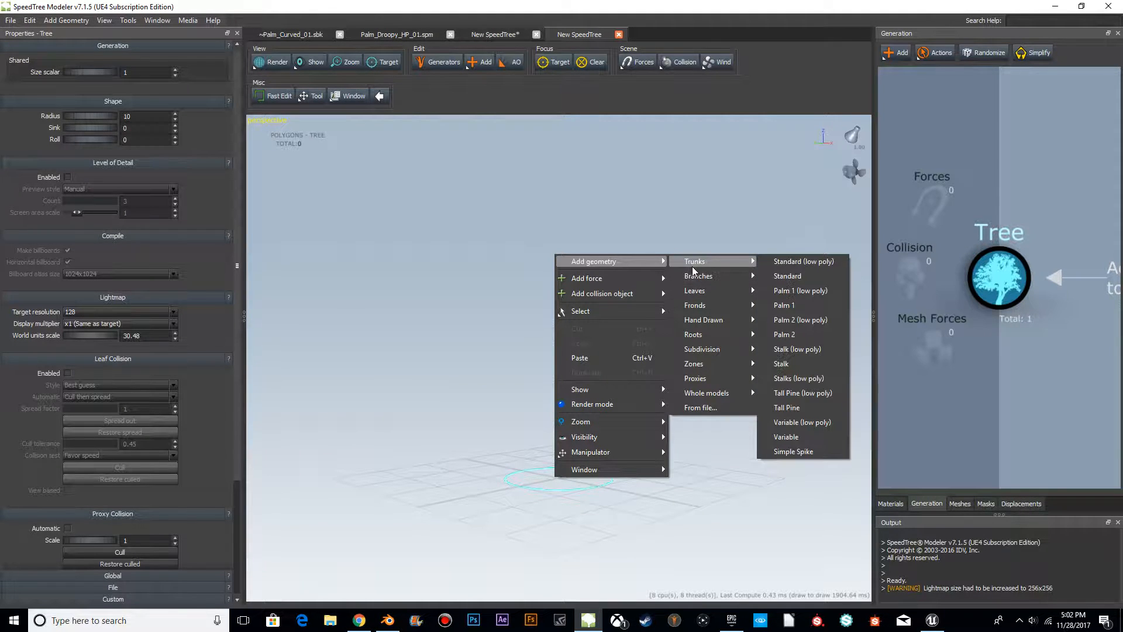
left_click(809, 319)
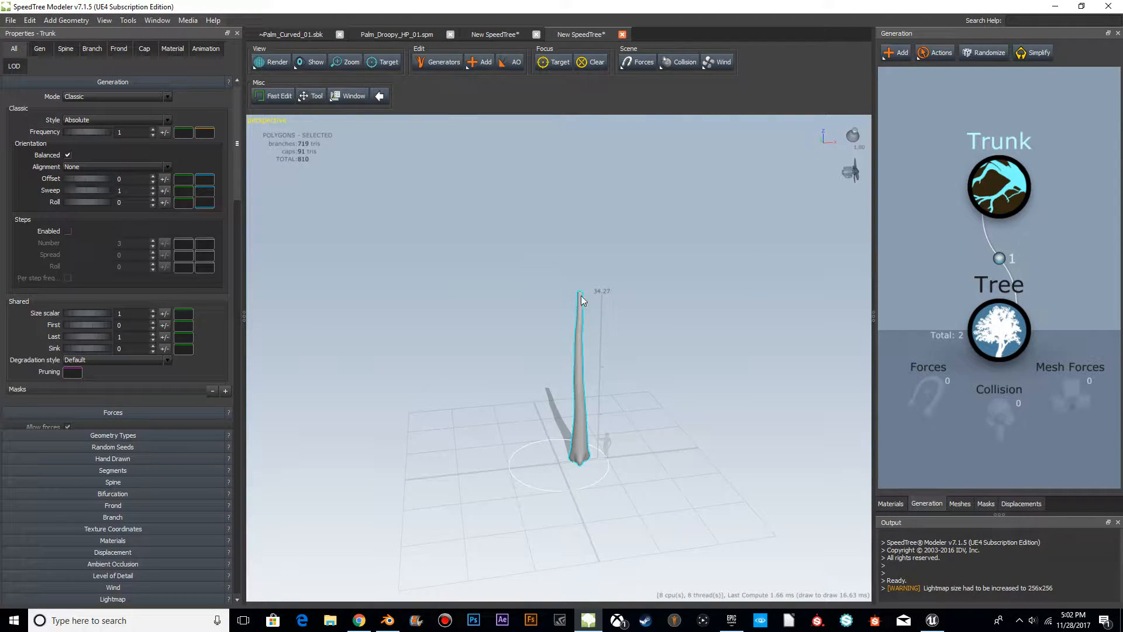
Add Palm Standard fronds to the trunk
right_click(581, 299)
mouse_move(703, 302)
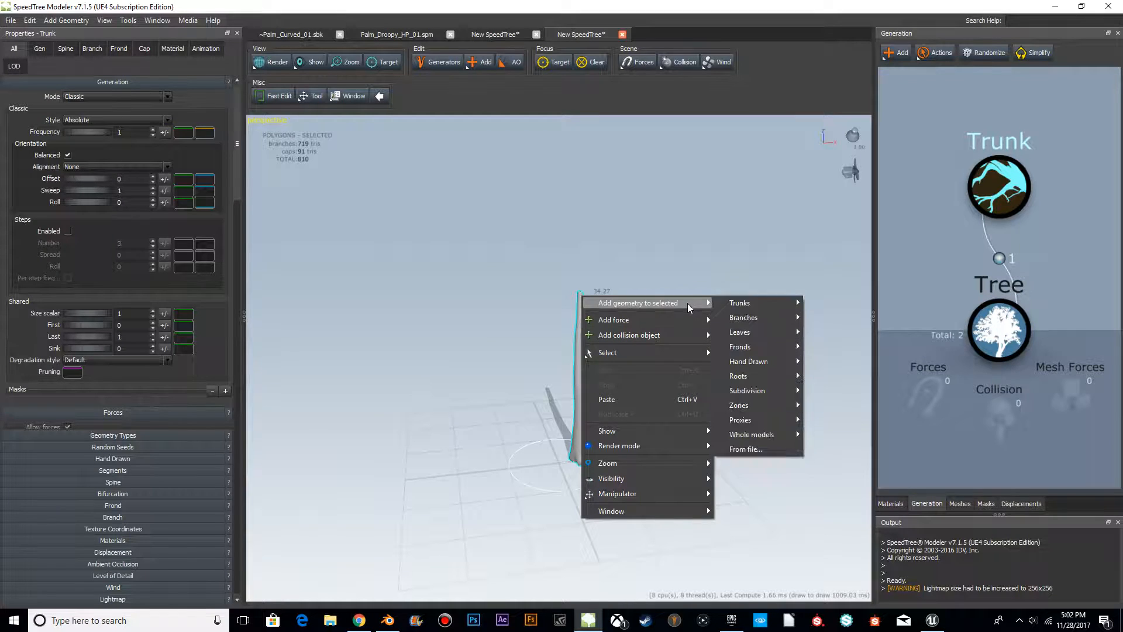
mouse_move(761, 347)
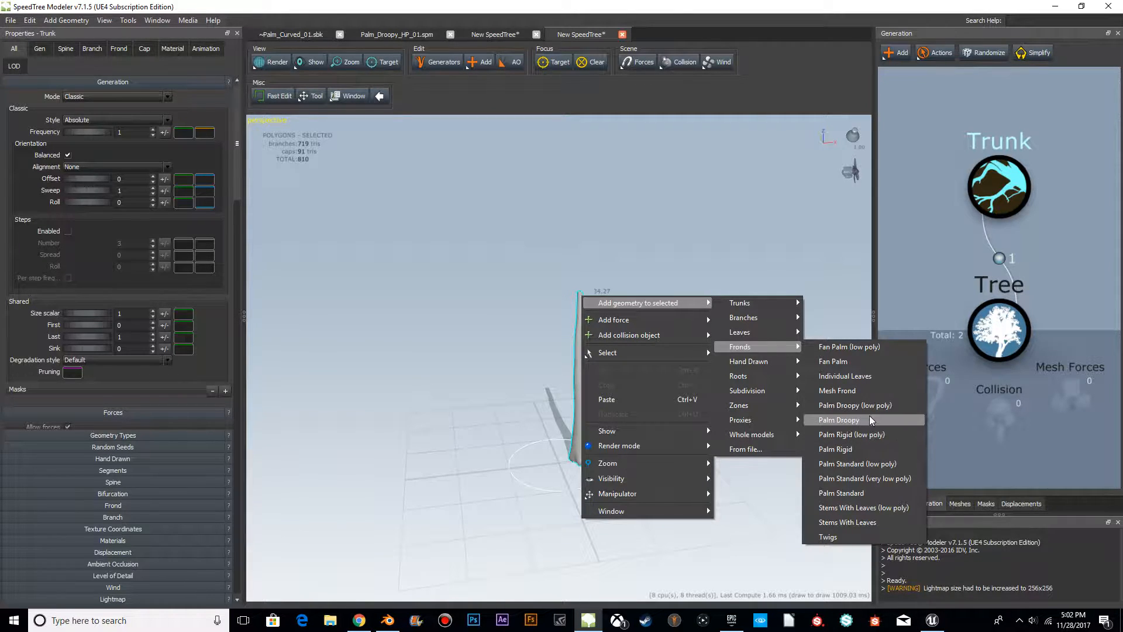
left_click(871, 493)
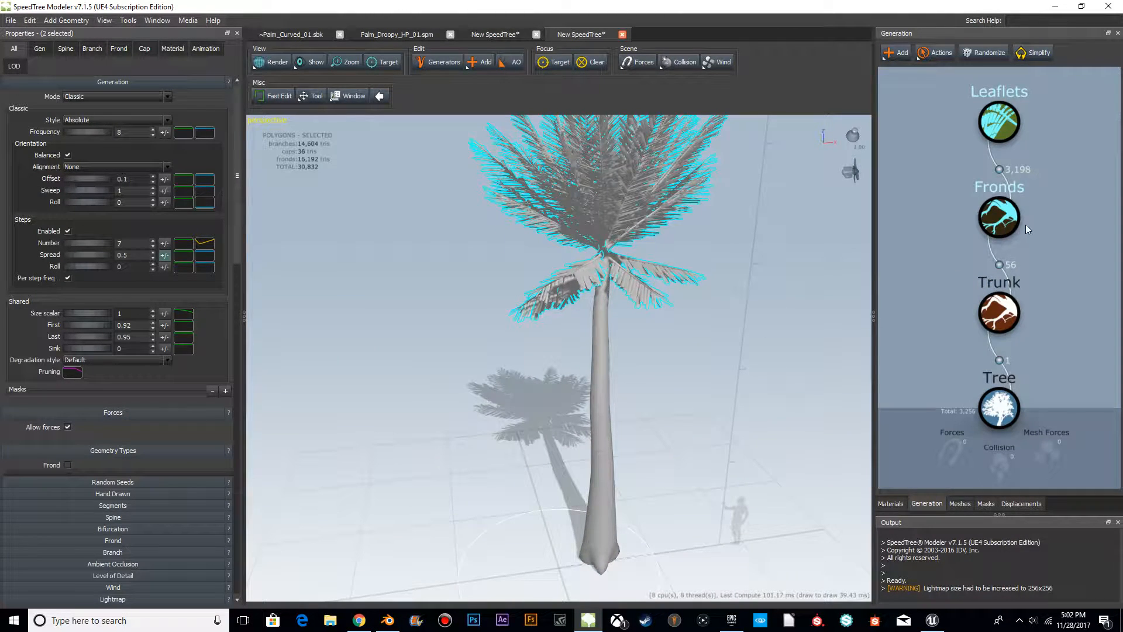
Add a second set of fronds of the Palm Droopy type to the trunk
right_click(1000, 310)
mouse_move(1017, 318)
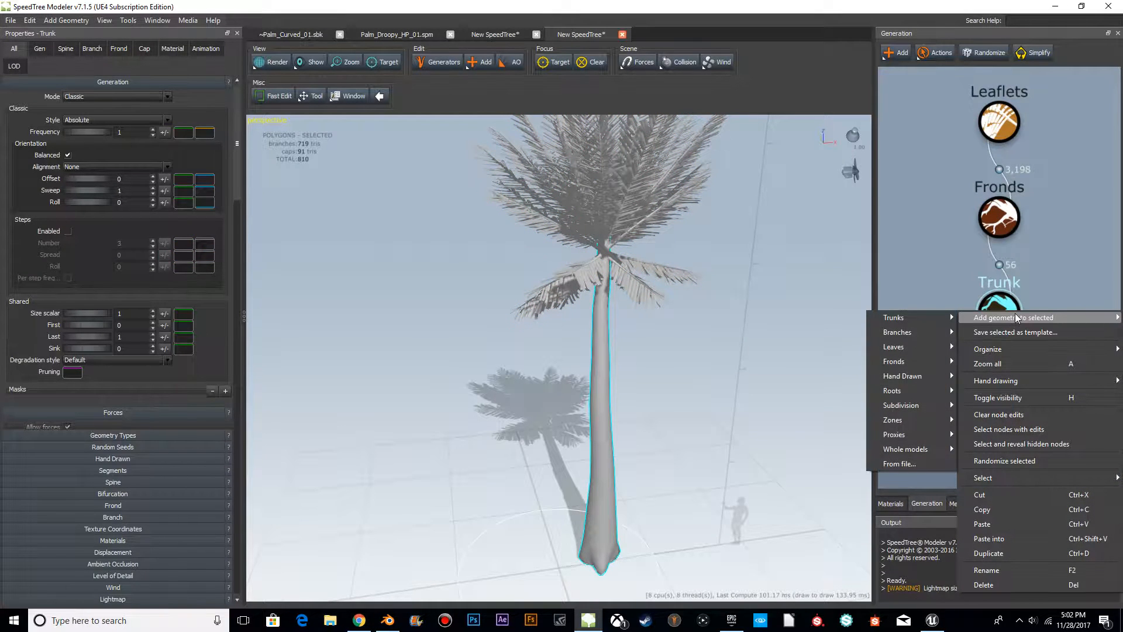
mouse_move(904, 391)
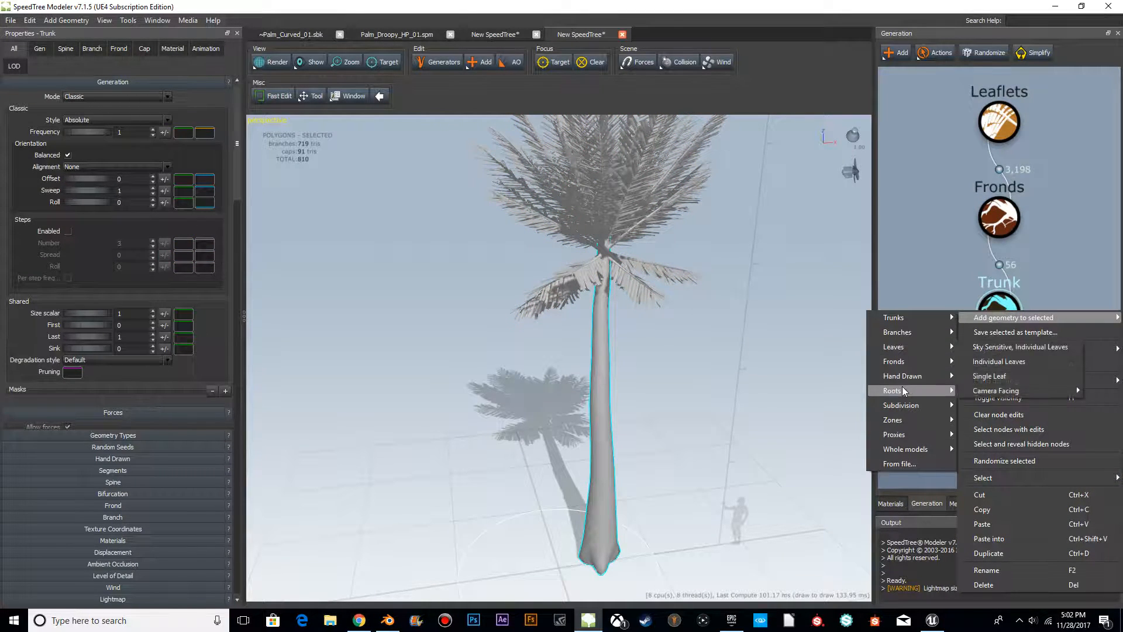
mouse_move(914, 361)
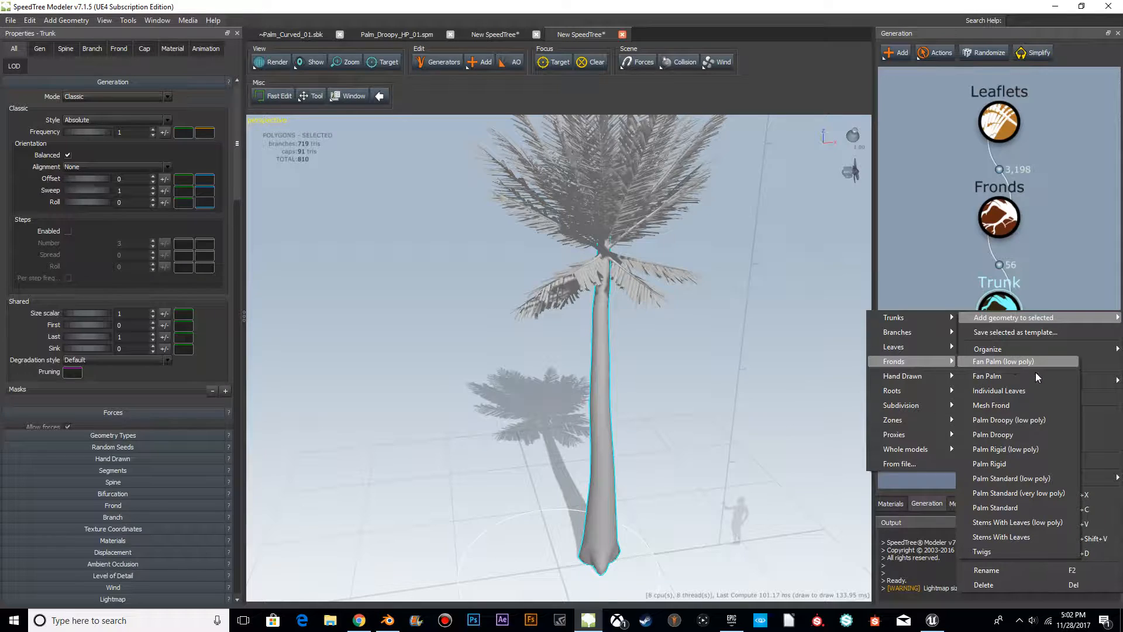
left_click(1011, 431)
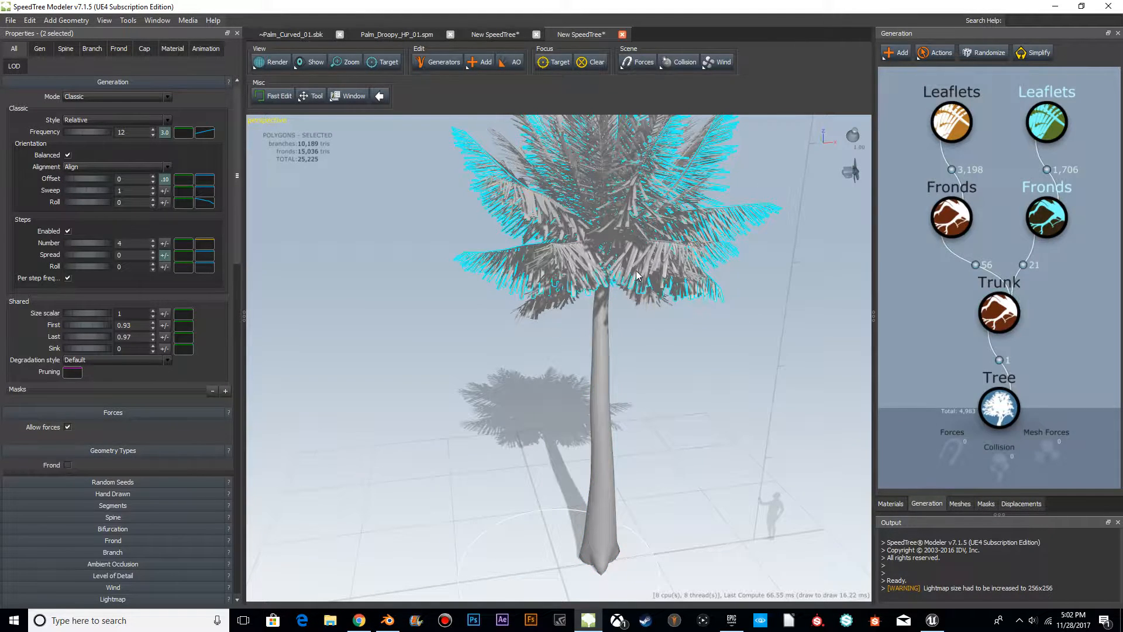
Replace the droopy fronds' leaflets with the Palm Standard leaflets, deleting the original droopy leaflets and the Palm Standard fronds
scroll(715, 343, "down", 3)
left_click_drag(714, 344, 614, 316)
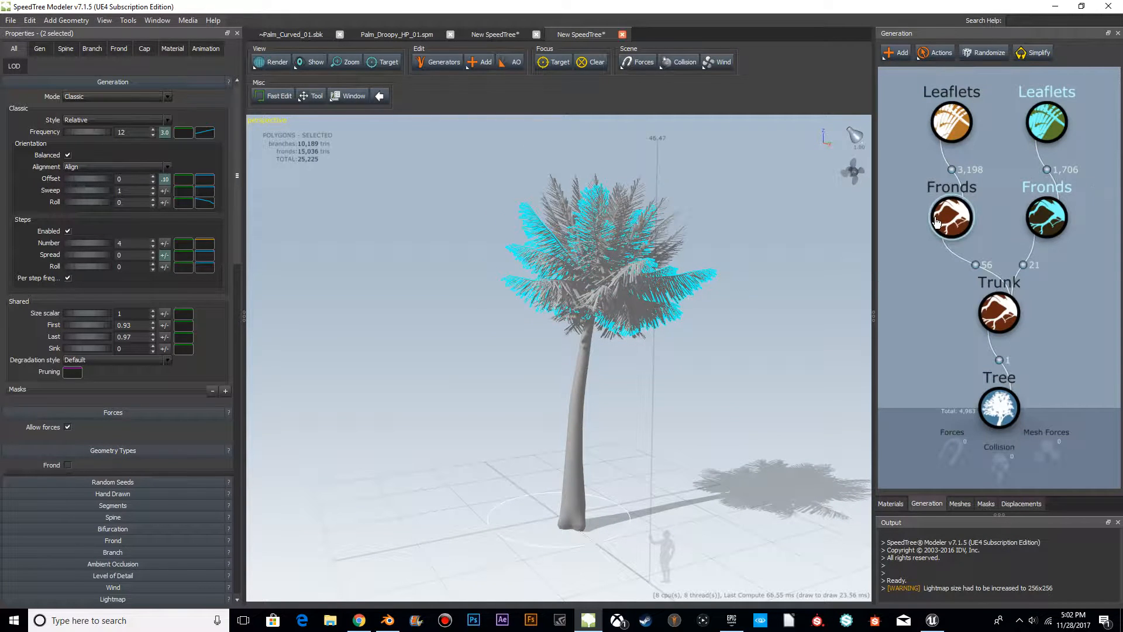
left_click(1046, 137)
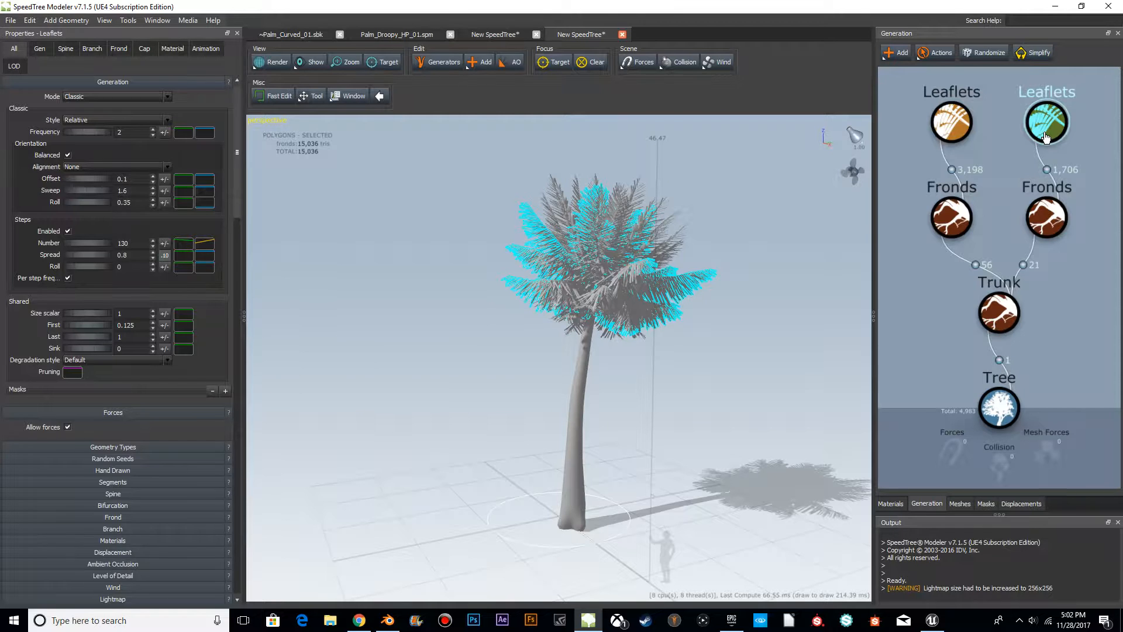
key("Delete")
left_click(953, 221)
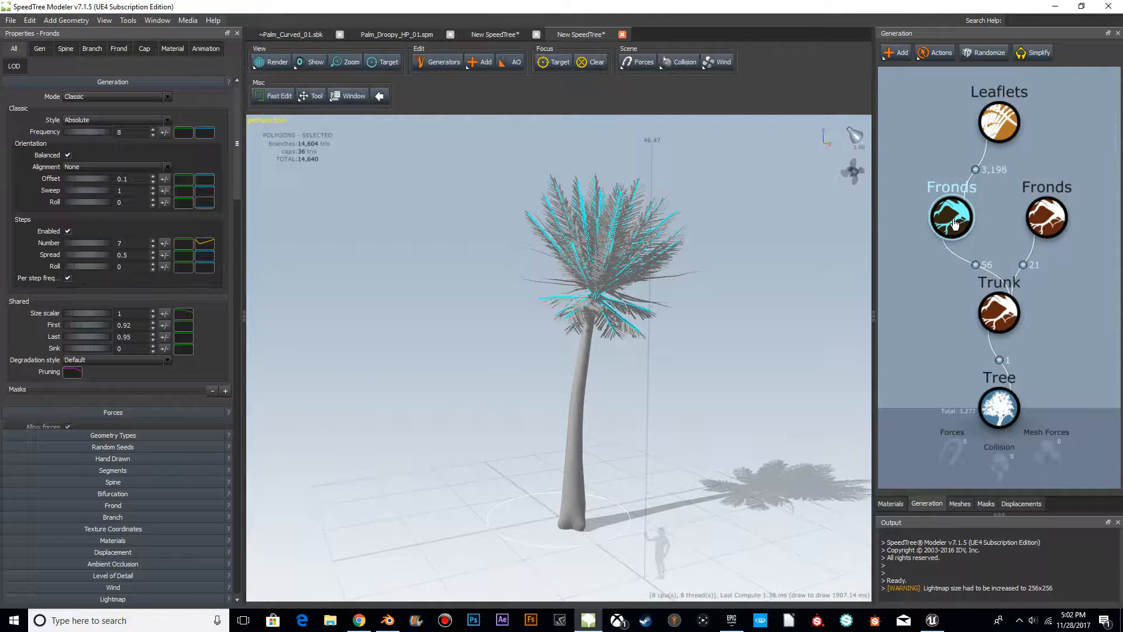
key("Delete")
left_click_drag(1015, 138, 1015, 207)
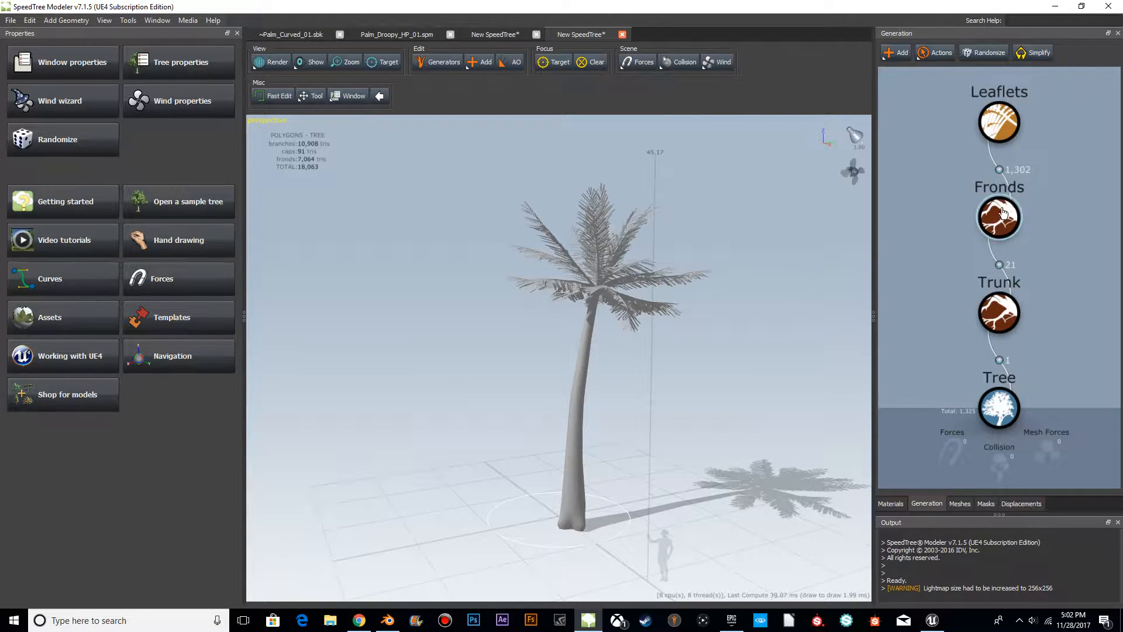
Slim the trunk by setting its branch radius to 0.4
left_click_drag(727, 331, 522, 296)
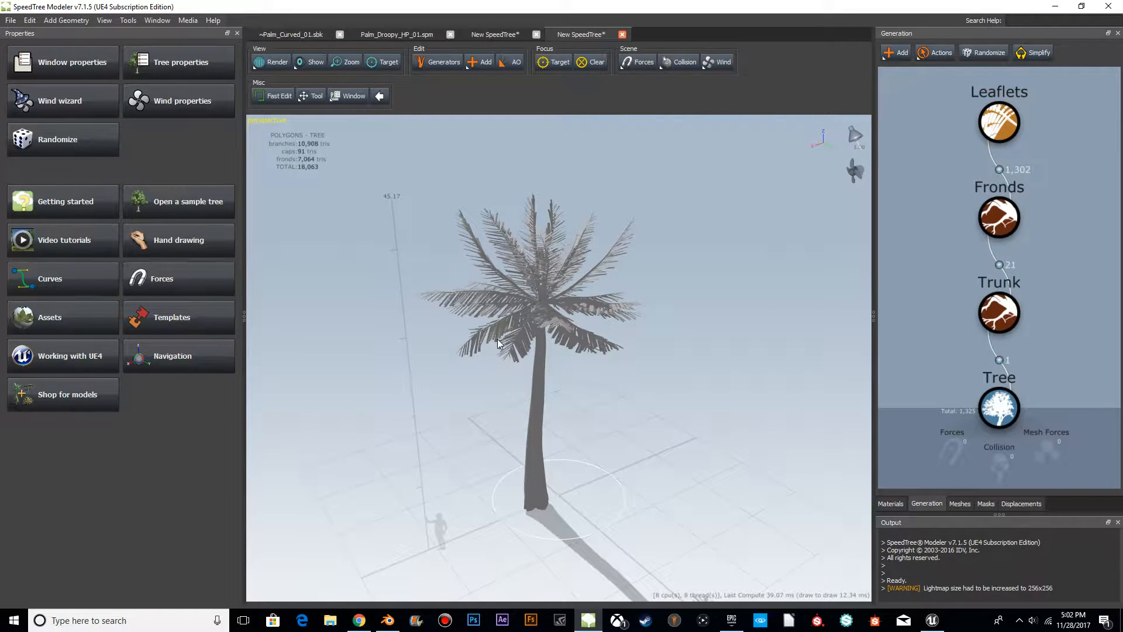
left_click_drag(549, 327, 548, 293)
scroll(676, 321, "up", 3)
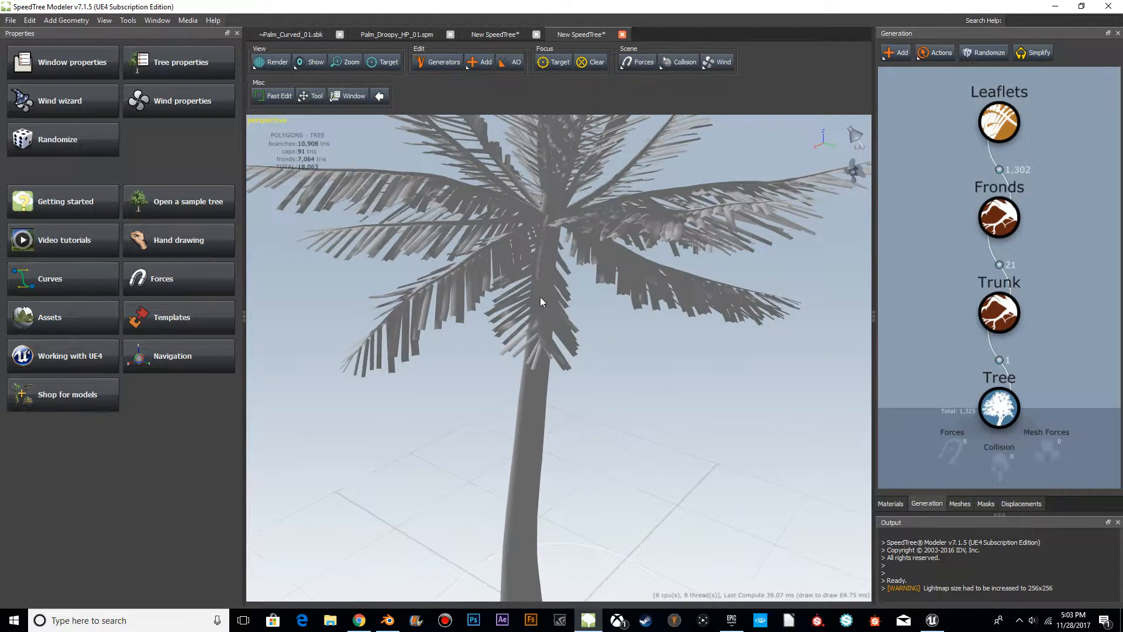
left_click(528, 354)
scroll(819, 363, "down", 3)
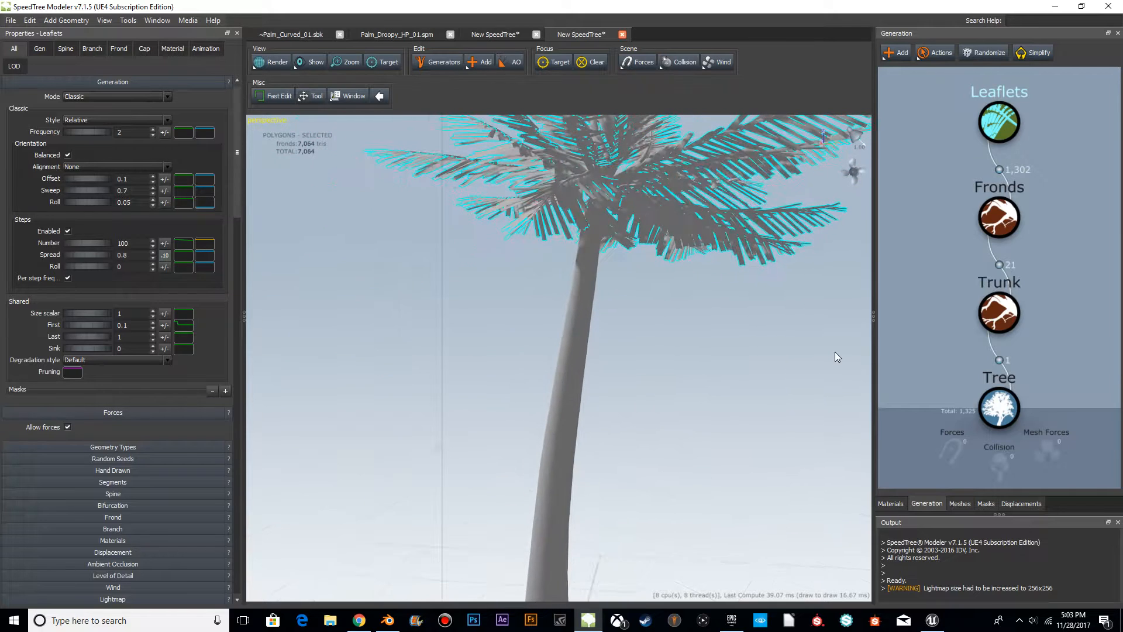
scroll(603, 351, "down", 5)
left_click(567, 373)
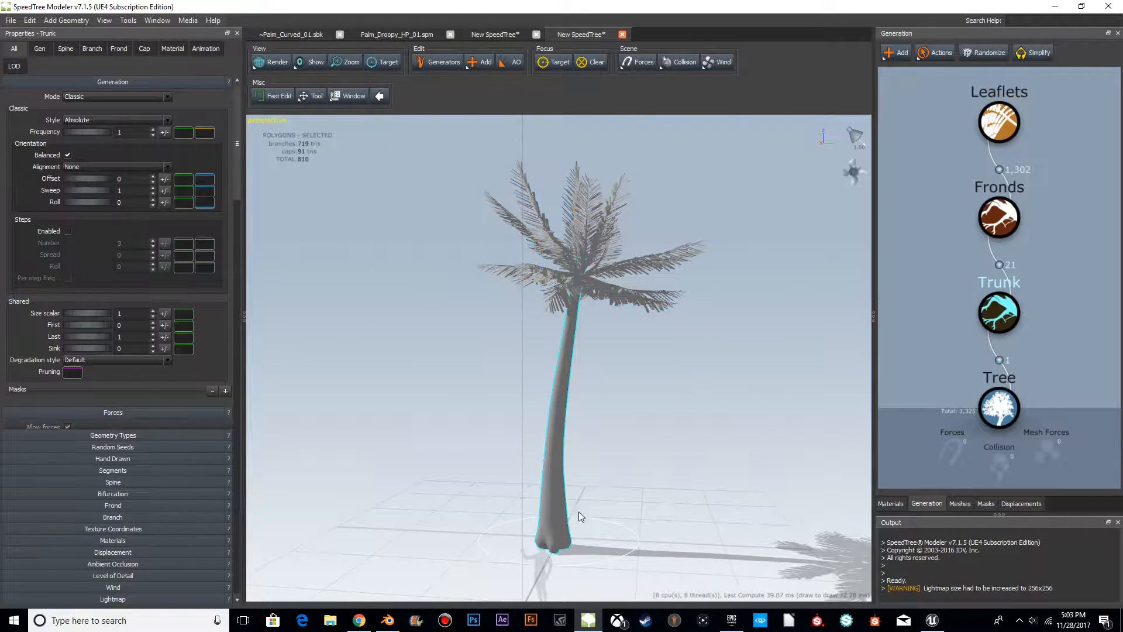
scroll(130, 368, "down", 3)
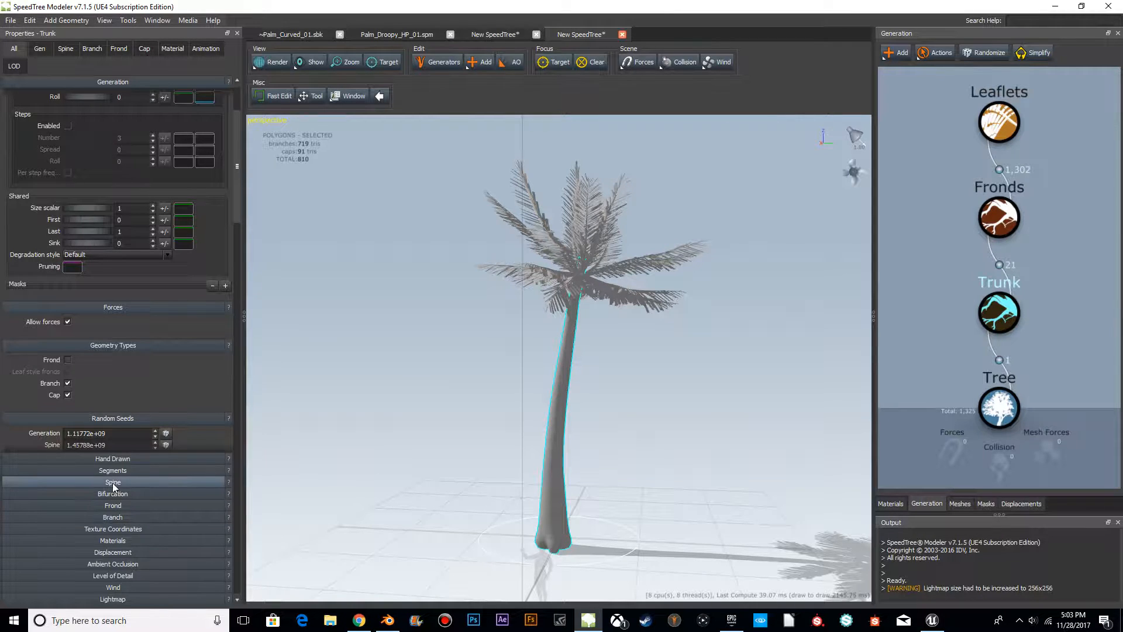
scroll(117, 492, "down", 8)
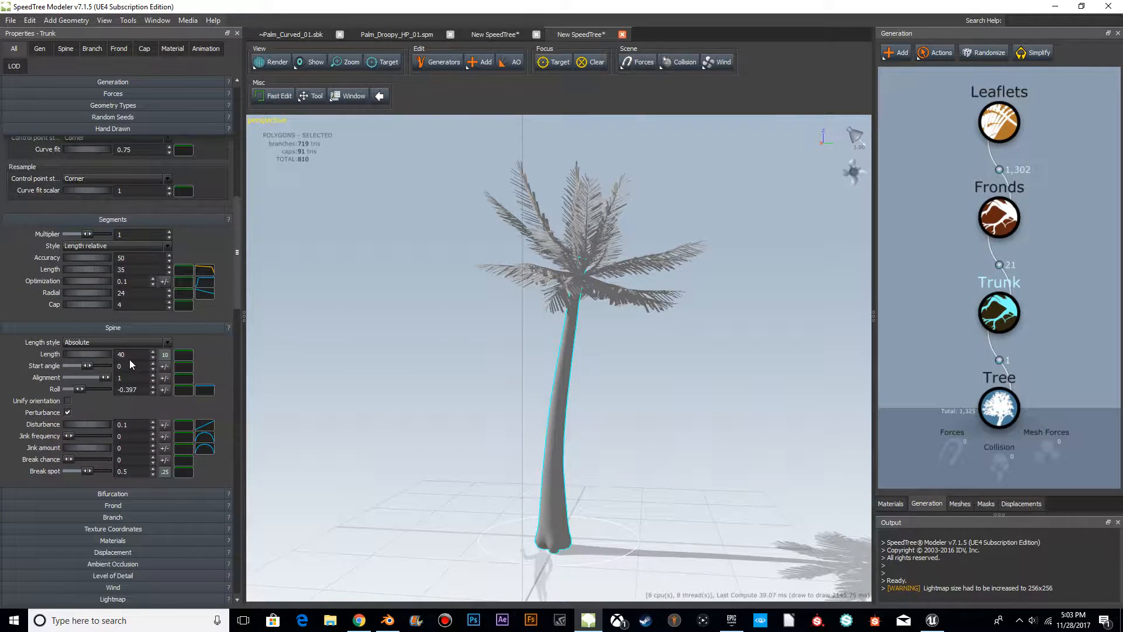
scroll(125, 516, "down", 5)
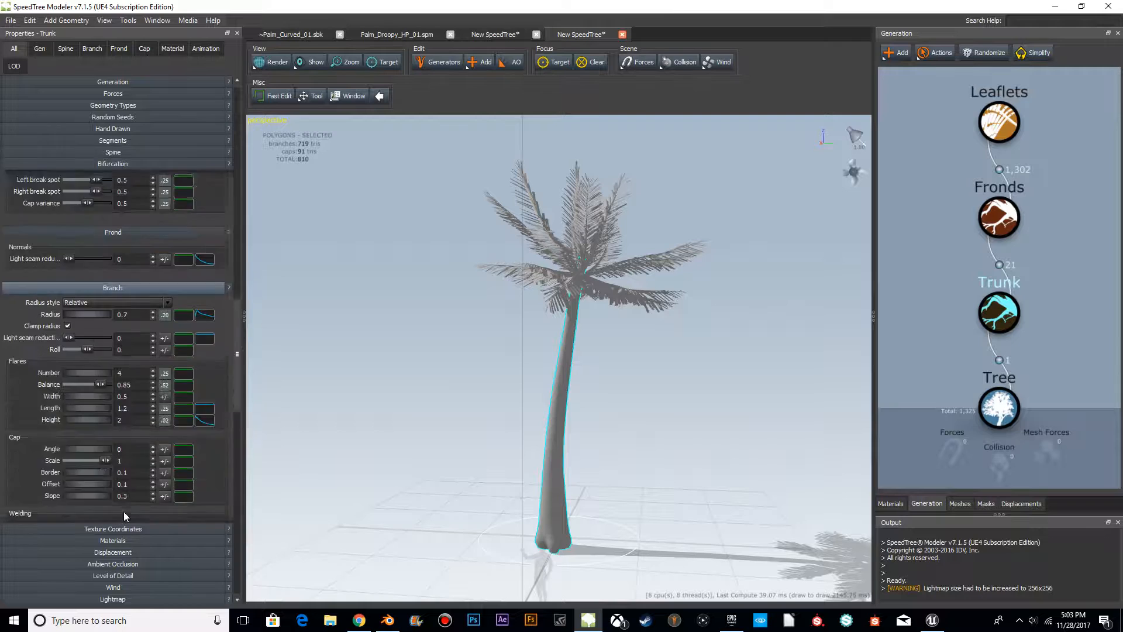
scroll(125, 516, "down", 3)
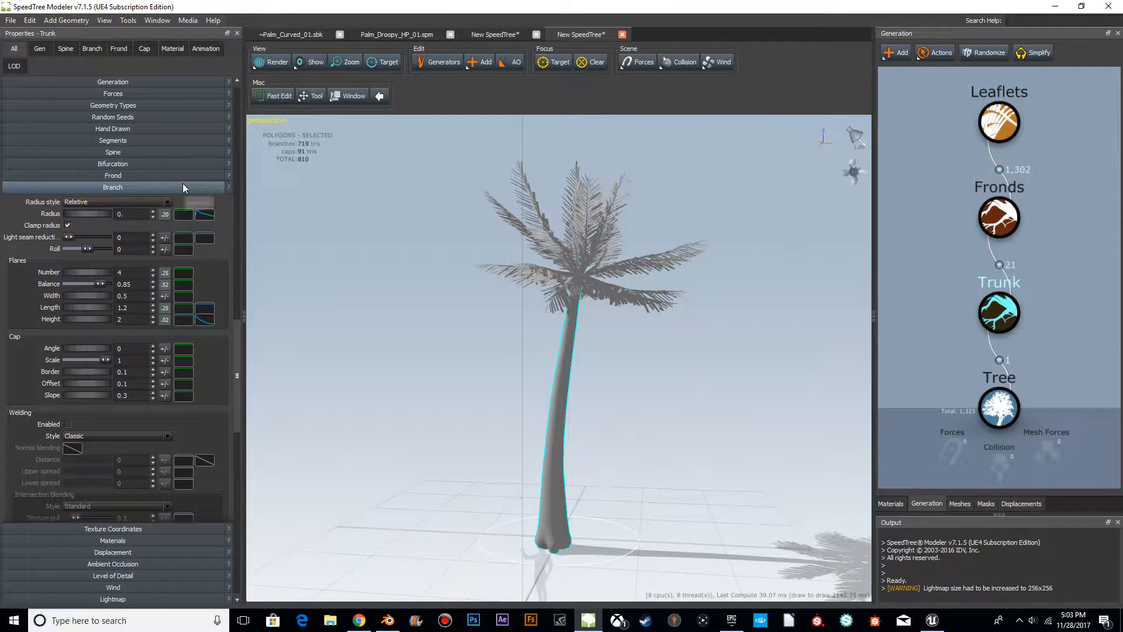
key("Return")
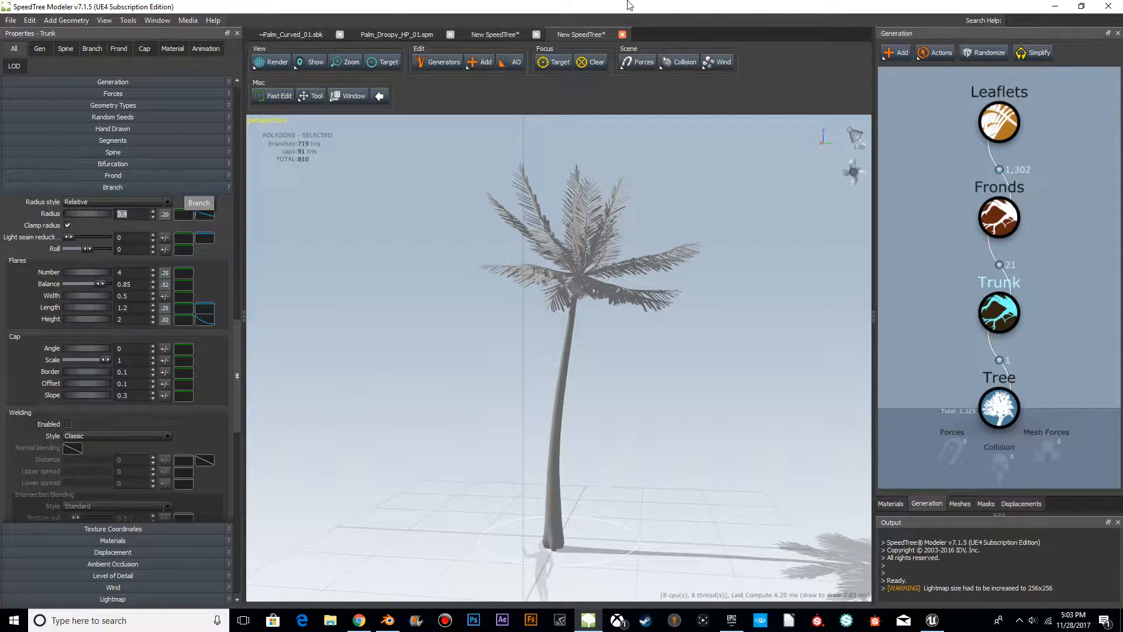
Set the step number in the leaflets' generation properties to 200
left_click_drag(819, 526, 299, 439)
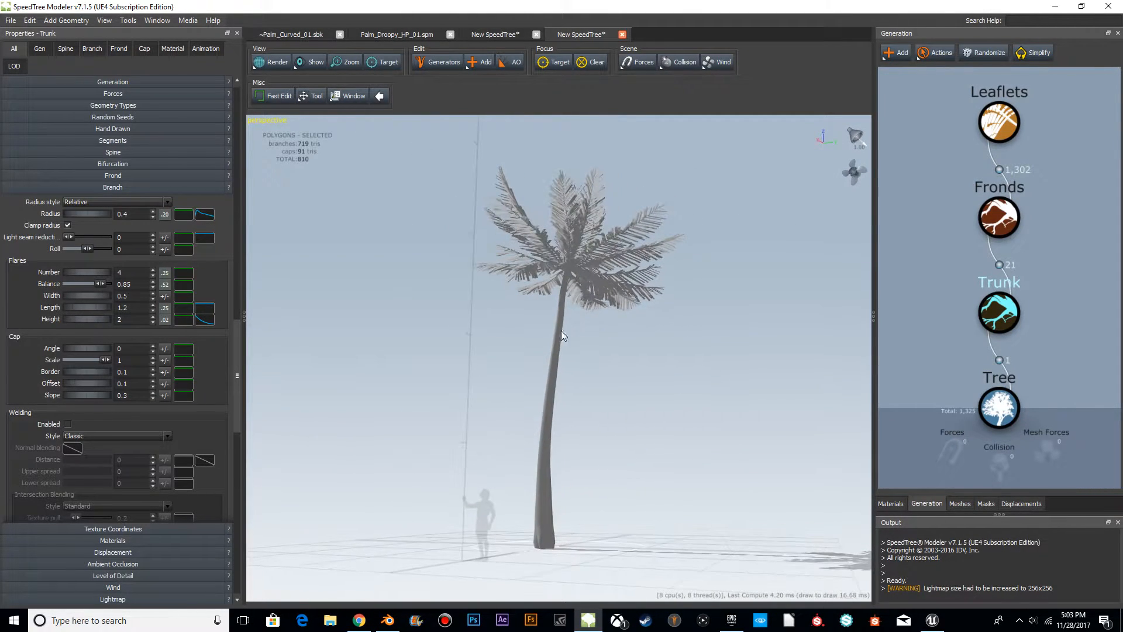
right_click_drag(553, 350, 603, 219)
left_click_drag(603, 219, 583, 299)
scroll(582, 298, "down", 3)
left_click_drag(564, 339, 570, 314)
left_click(577, 326)
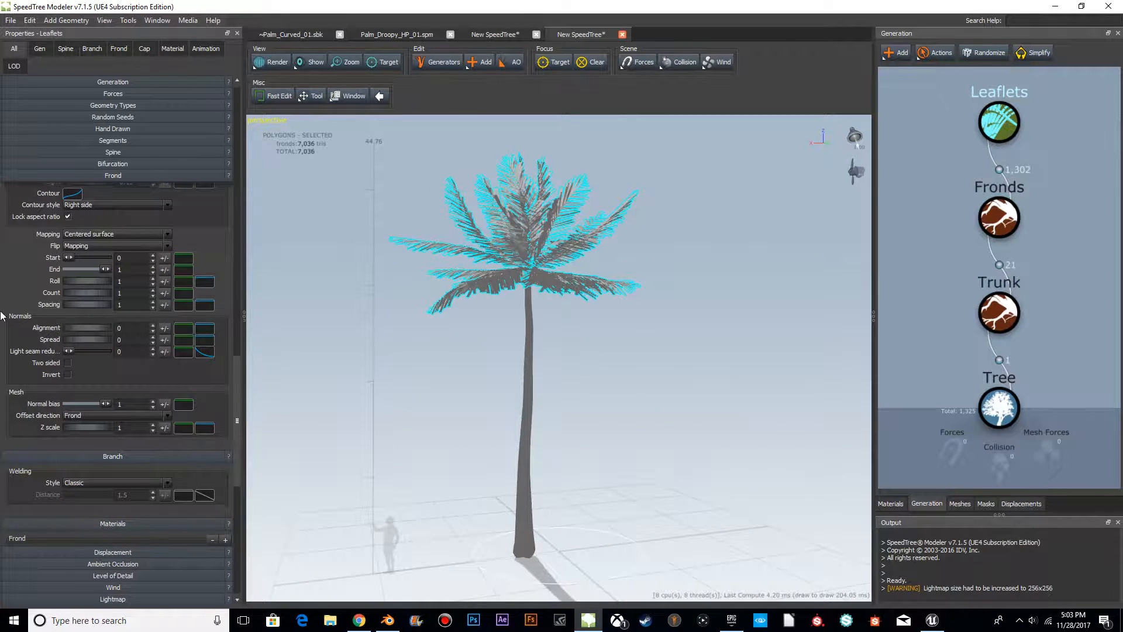
left_click(146, 86)
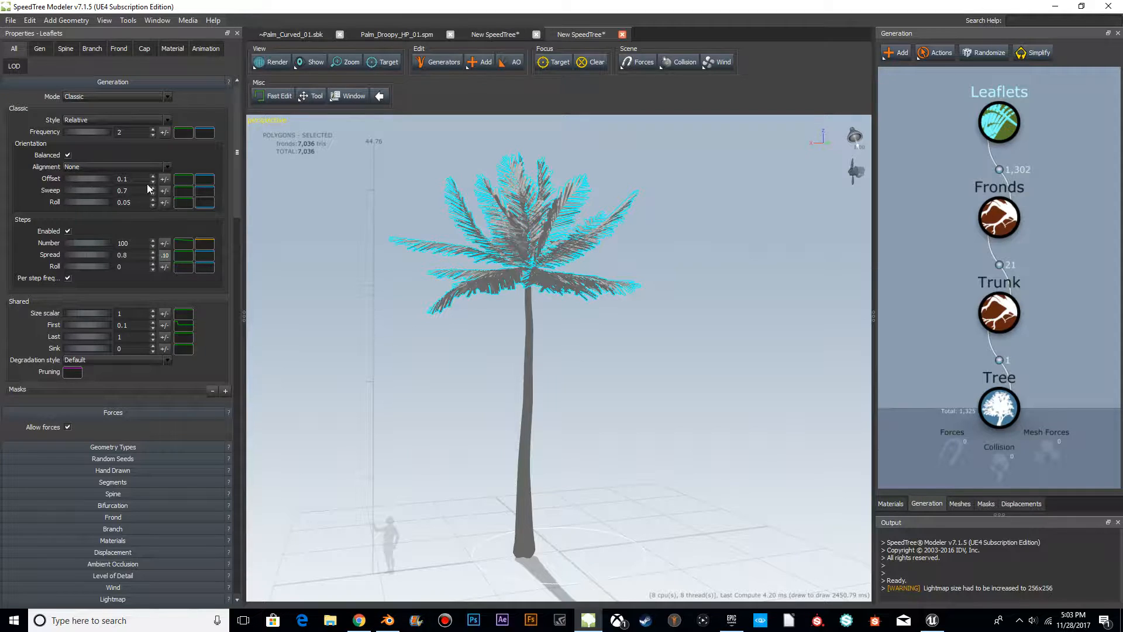
double_click(131, 242)
type("200")
key("Return")
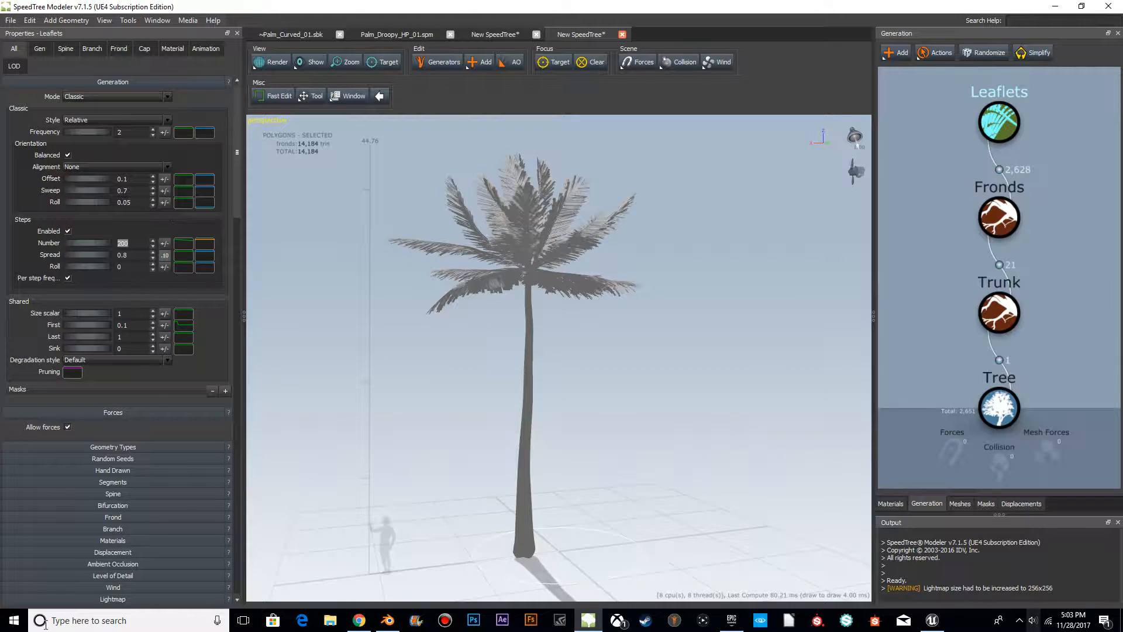
Add a new material from the Palm_Leaf_02.png texture and apply it to the leaflets
left_click_drag(498, 395, 414, 418)
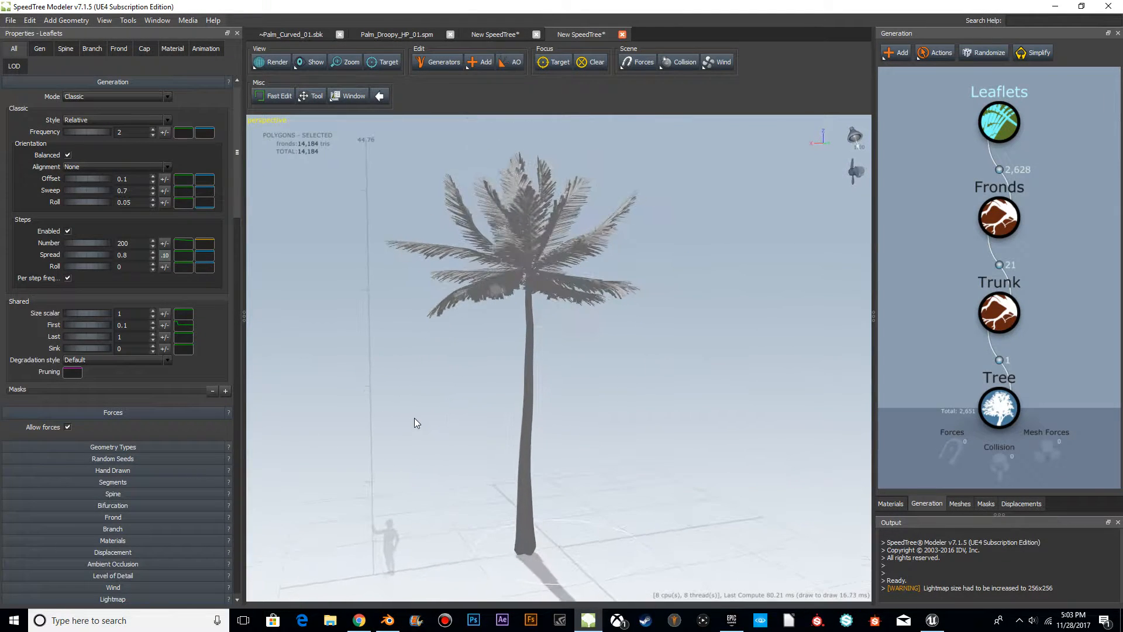
left_click(901, 503)
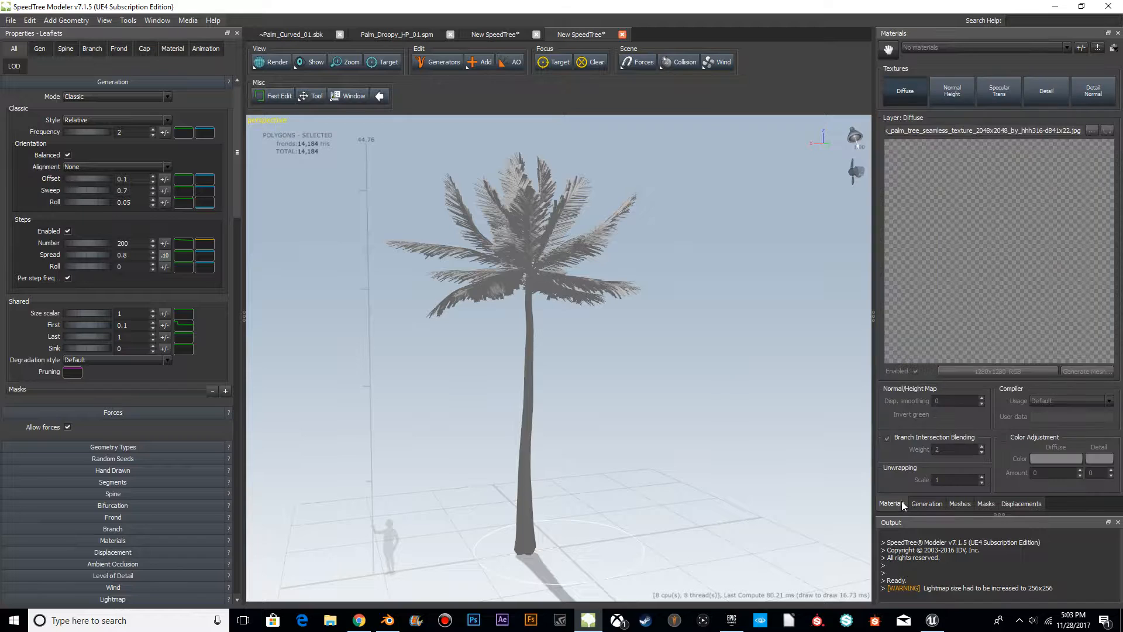
left_click(1098, 48)
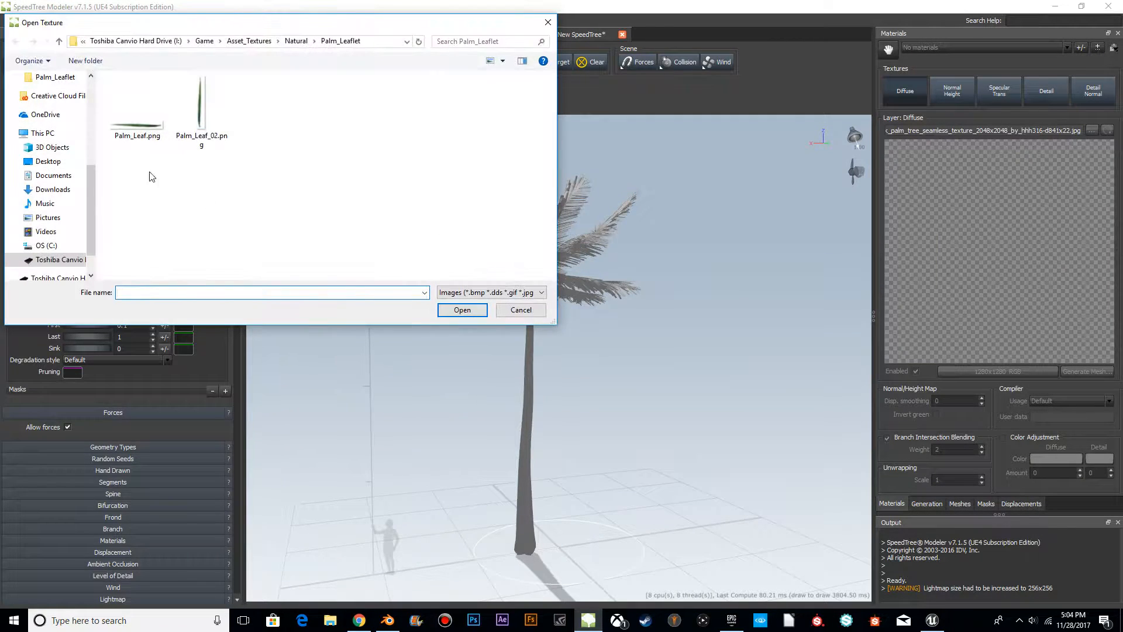
left_click(218, 128)
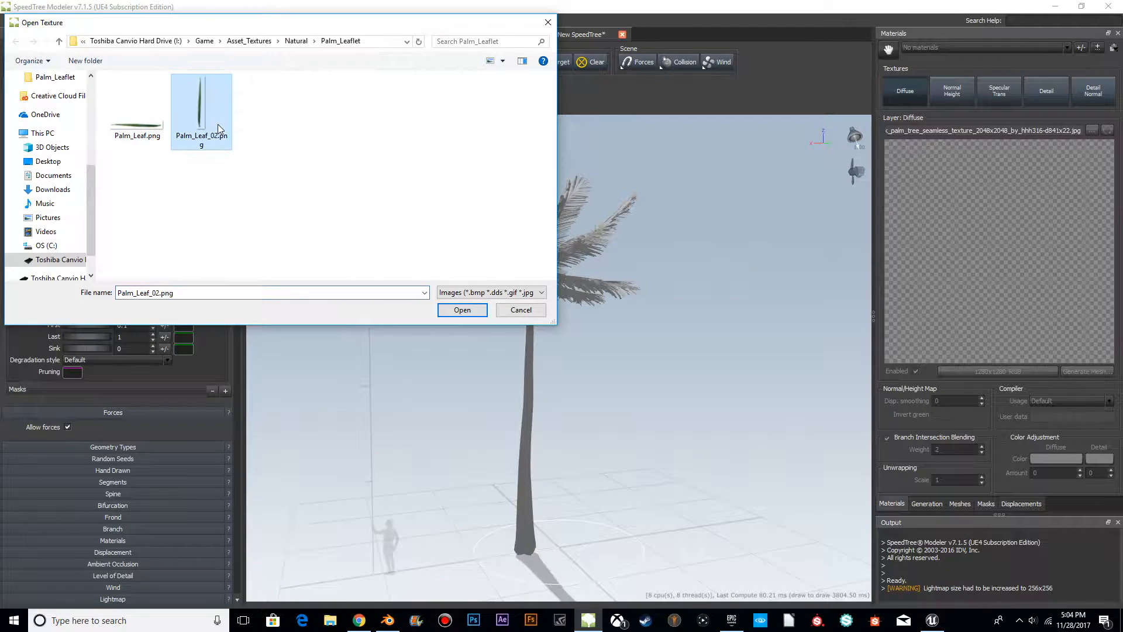
left_click(462, 310)
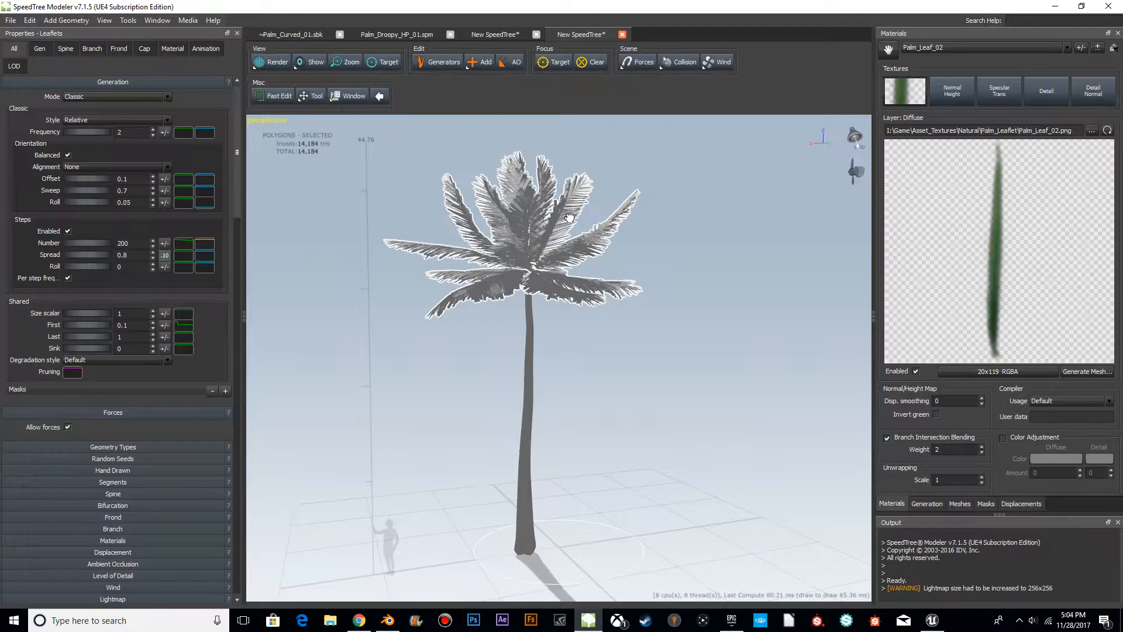
left_click_drag(679, 316, 571, 356)
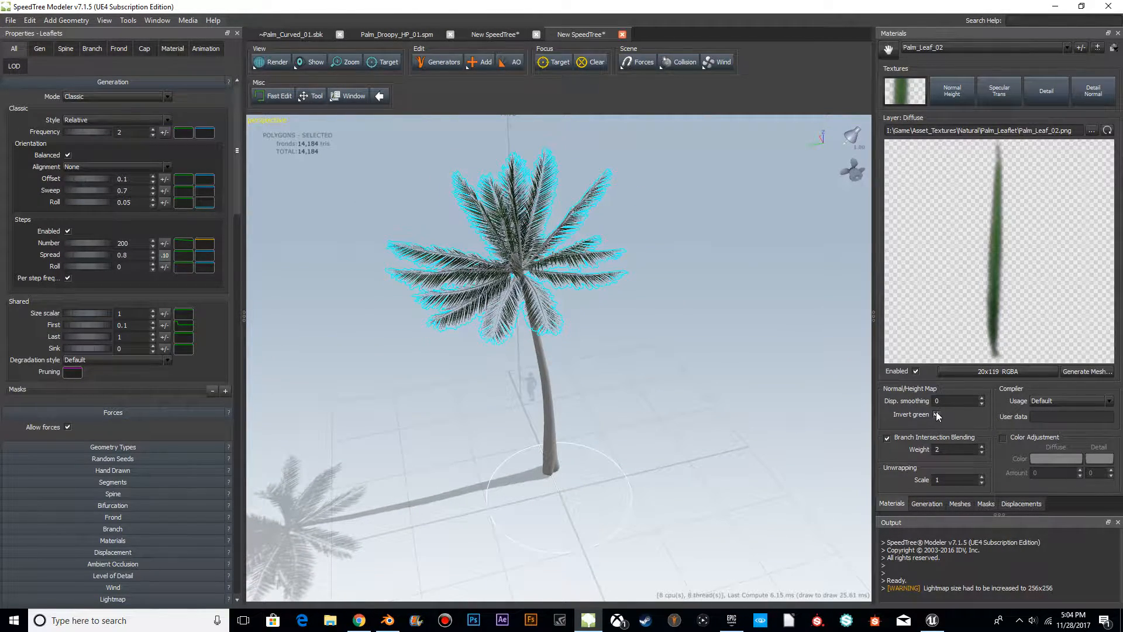
Examine the leaf texture on the leaflets up close and from below the crown
scroll(550, 402, "up", 3)
left_click_drag(510, 340, 561, 420)
scroll(552, 491, "up", 3)
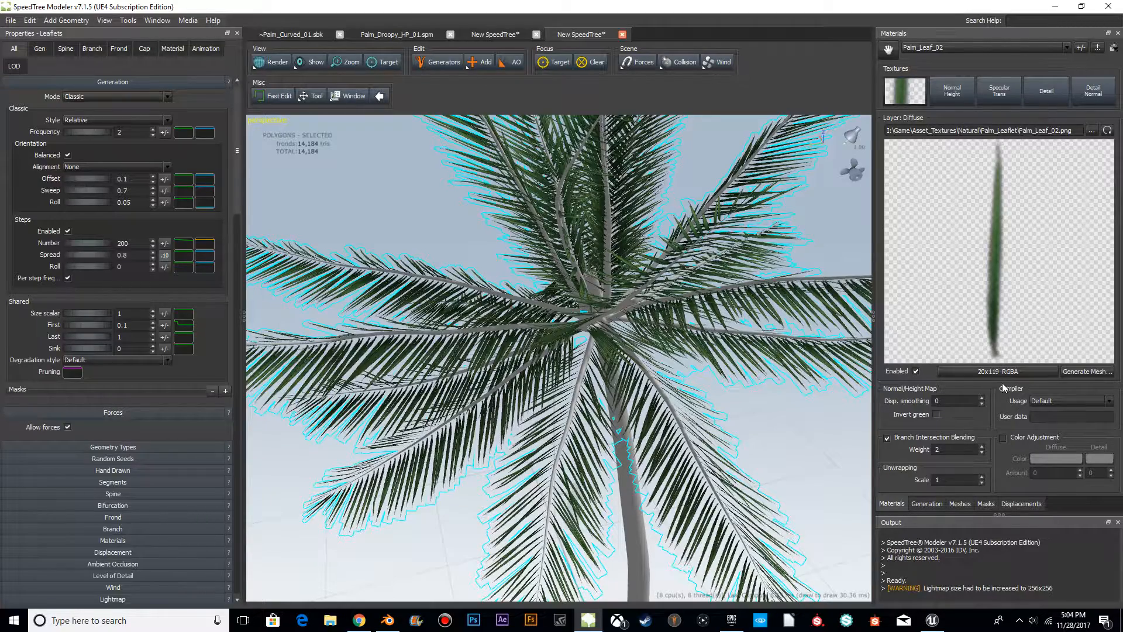
scroll(755, 459, "up", 3)
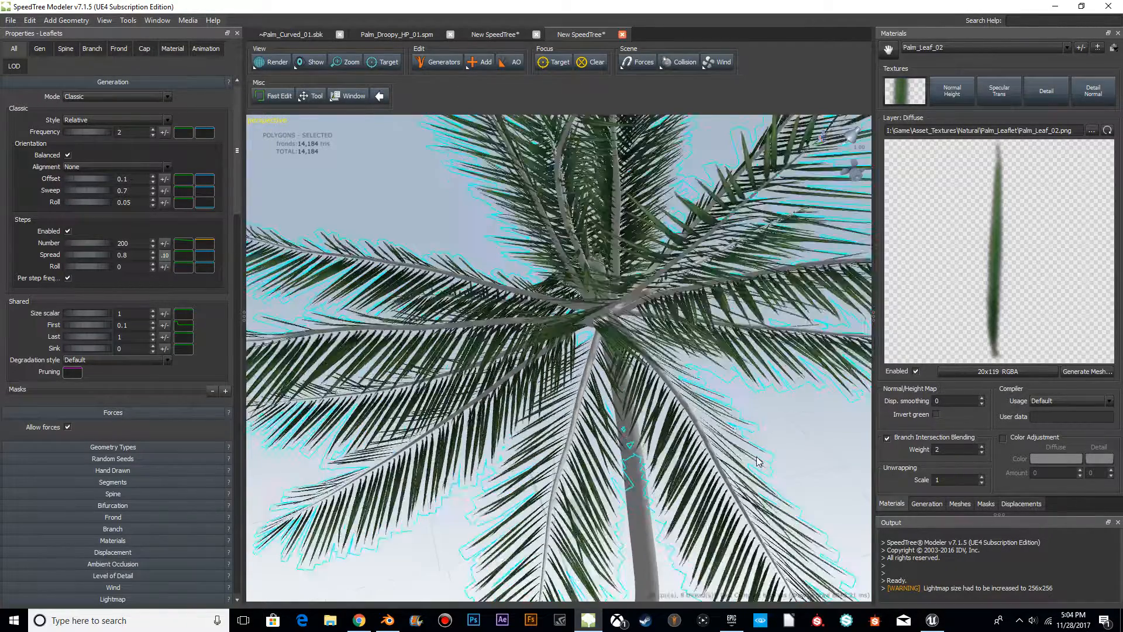
mouse_move(654, 479)
left_mouse_down()
mouse_move(627, 464)
mouse_move(640, 466)
left_mouse_up()
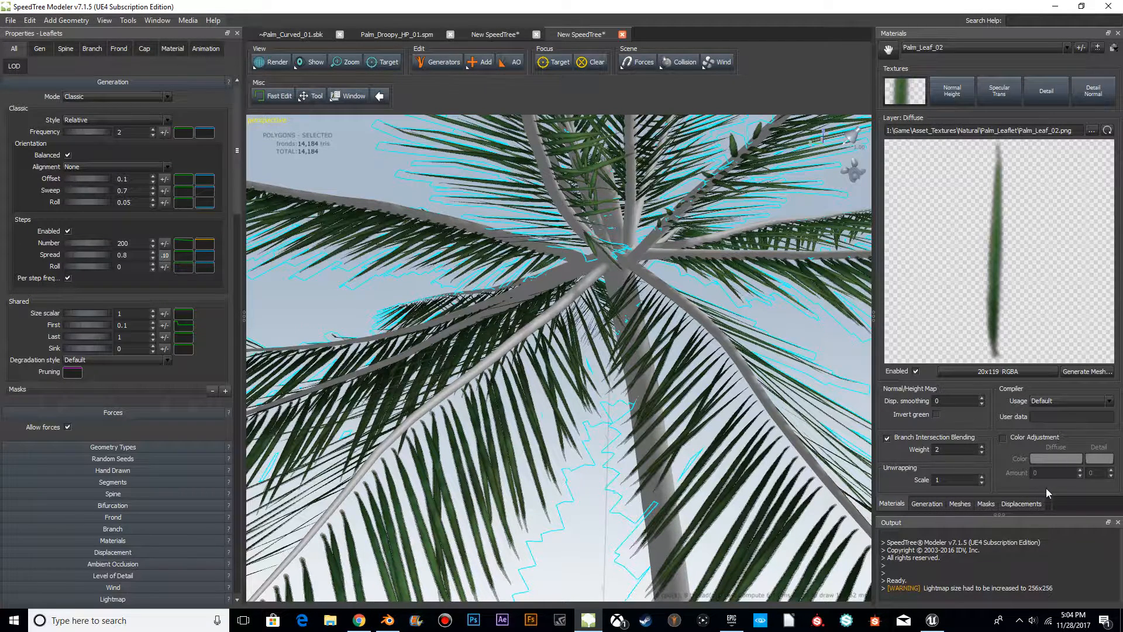
scroll(556, 353, "up", 3)
scroll(565, 353, "down", 2)
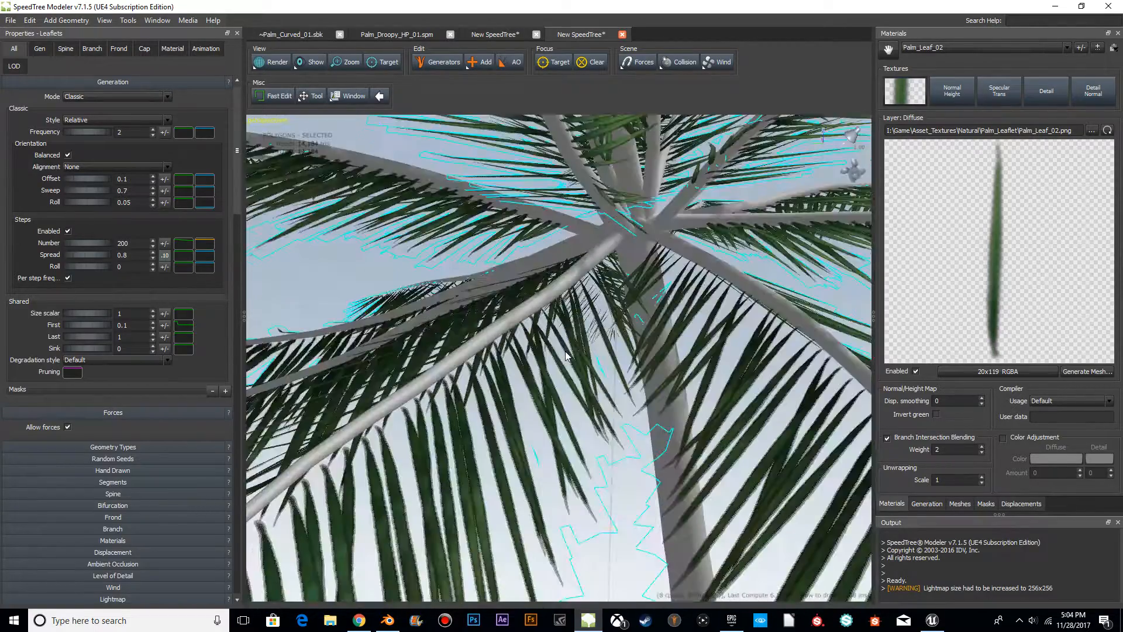
scroll(565, 355, "down", 4)
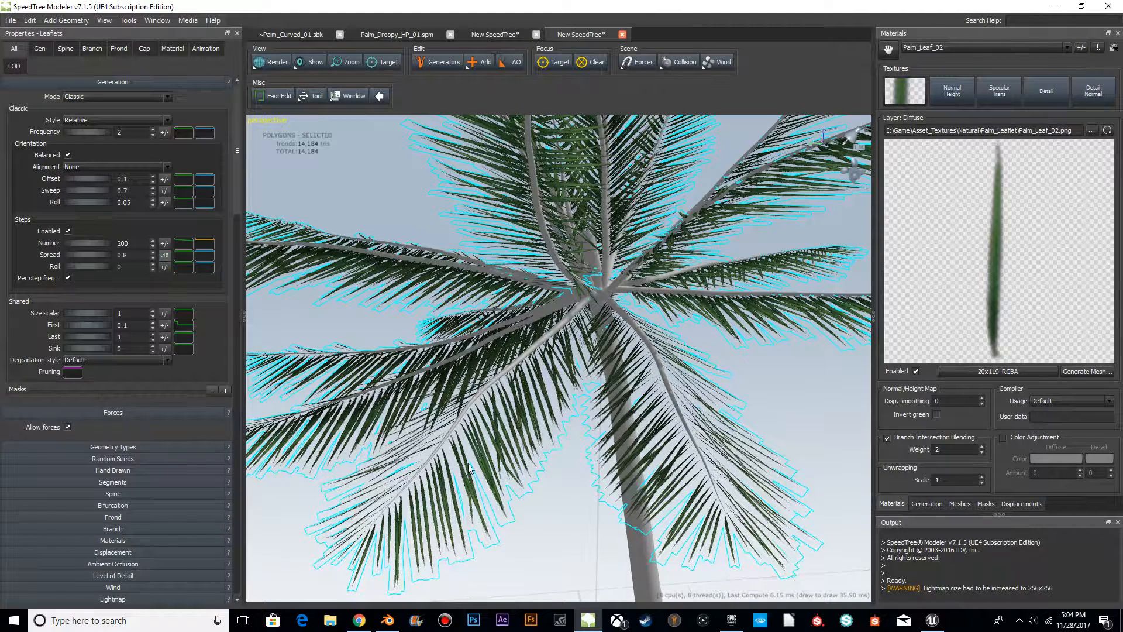
Enable color adjustment on the Palm_Leaf_02 material with a light yellow-green diffuse color and an amount of 0.8
left_click(1004, 439)
left_click(1057, 459)
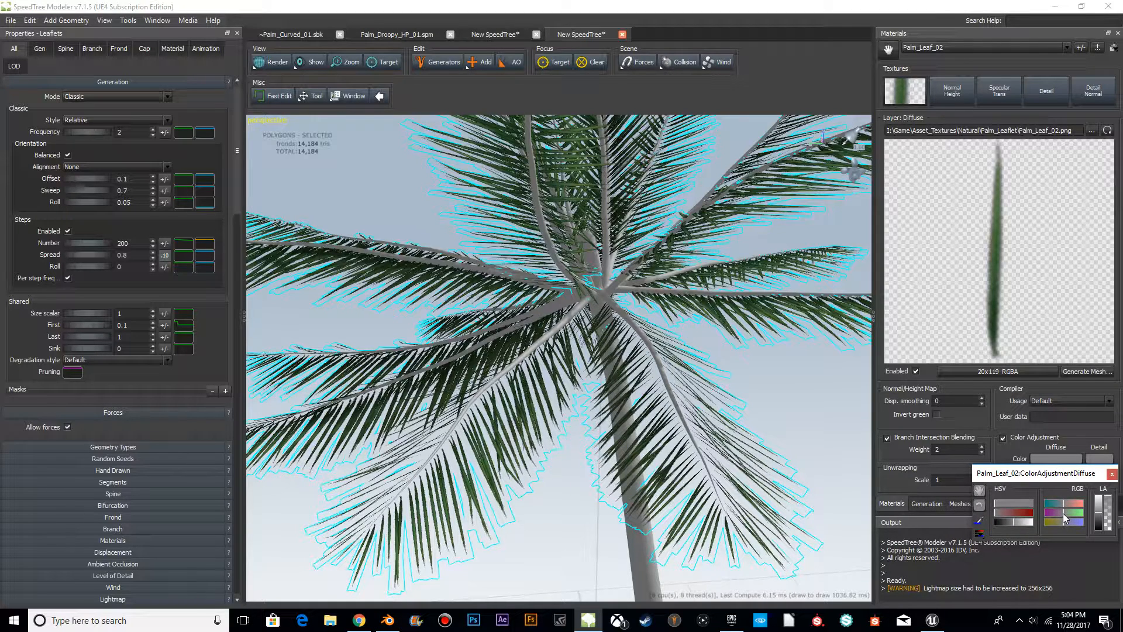
left_click_drag(1063, 513, 1095, 517)
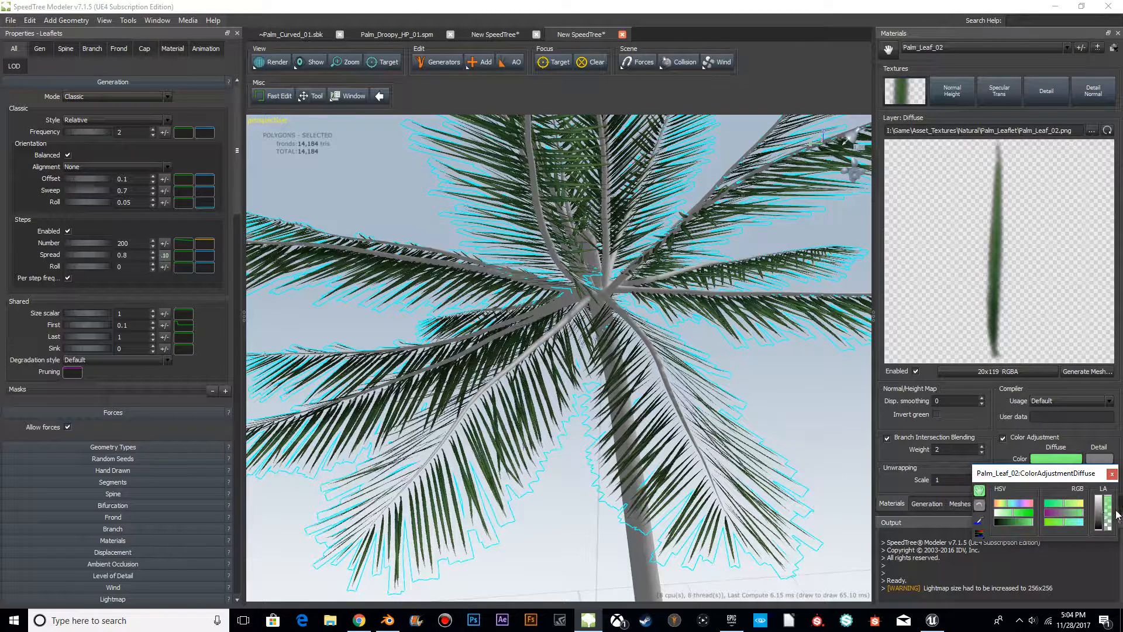
left_click(1075, 505)
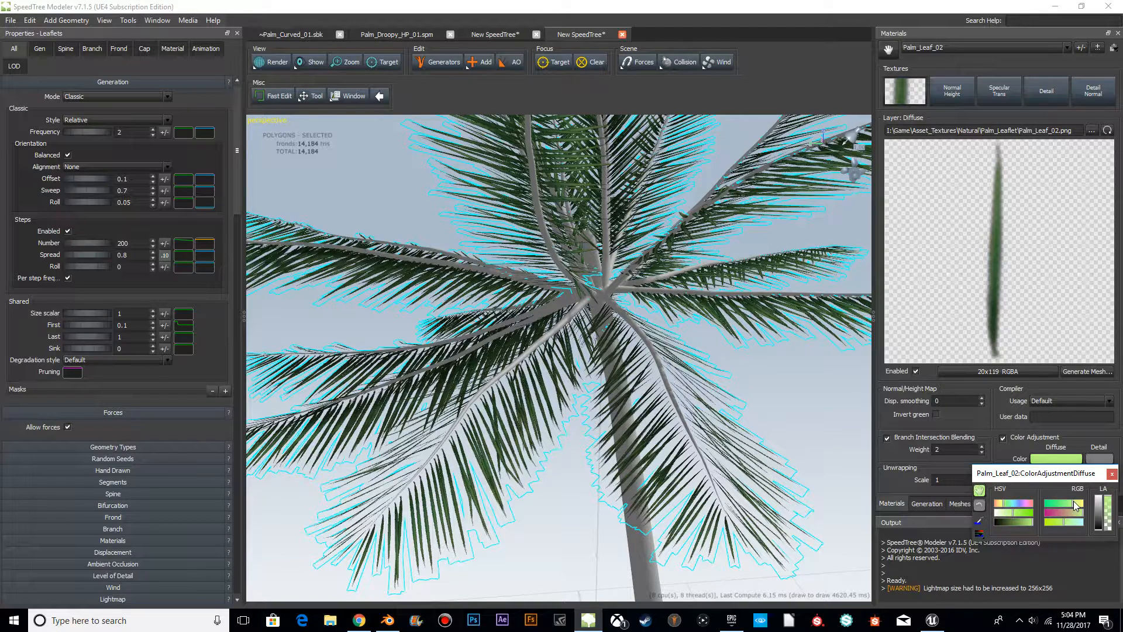
left_click(1112, 474)
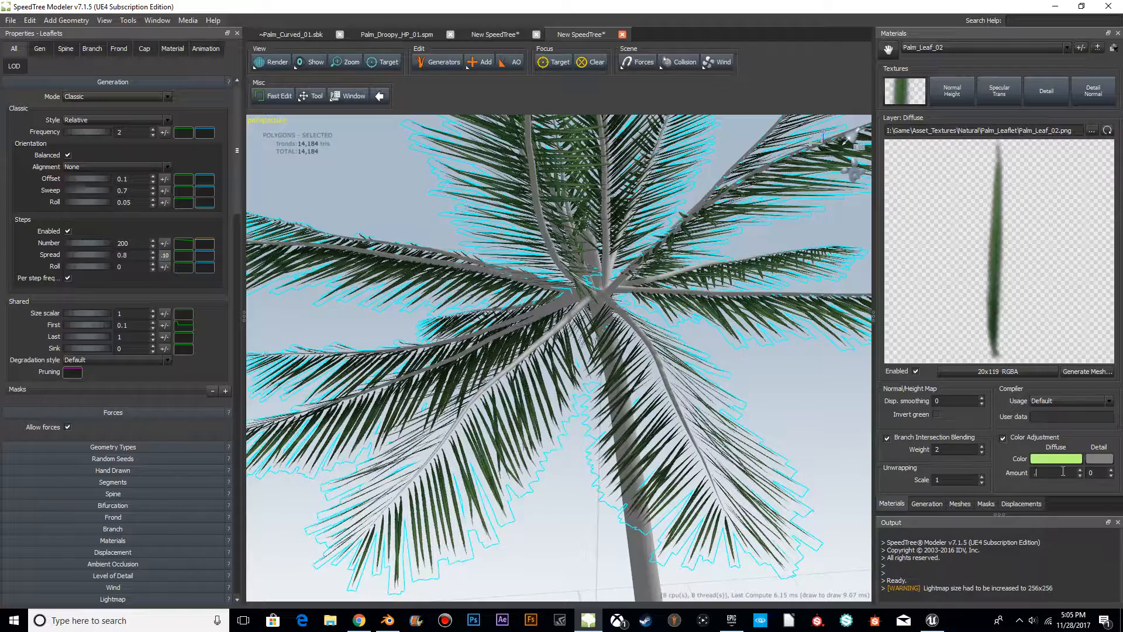
key("Return")
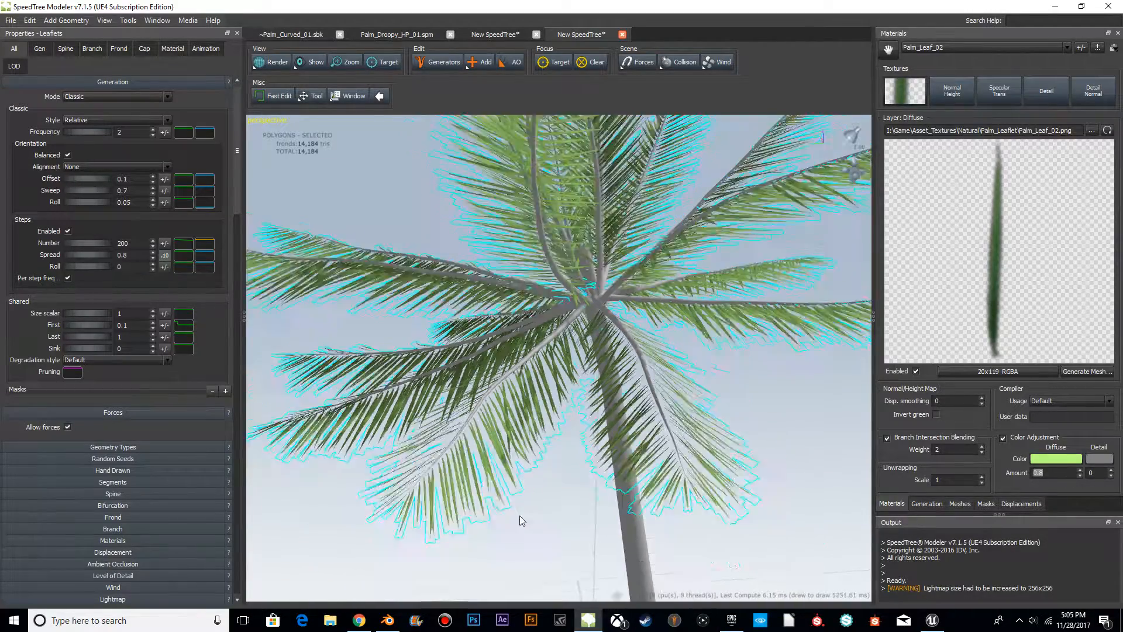
Set the leaflets' sink to 0.1 in their shared generation properties
left_click_drag(519, 521, 701, 493)
left_click_drag(535, 479, 433, 447)
scroll(506, 359, "up", 3)
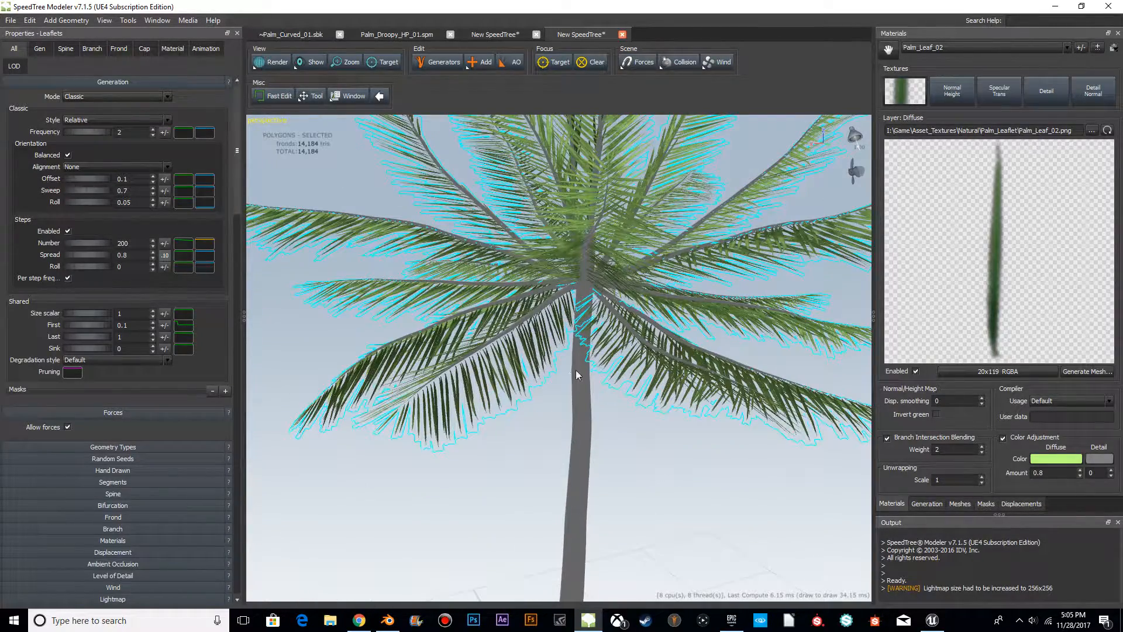
scroll(389, 443, "up", 2)
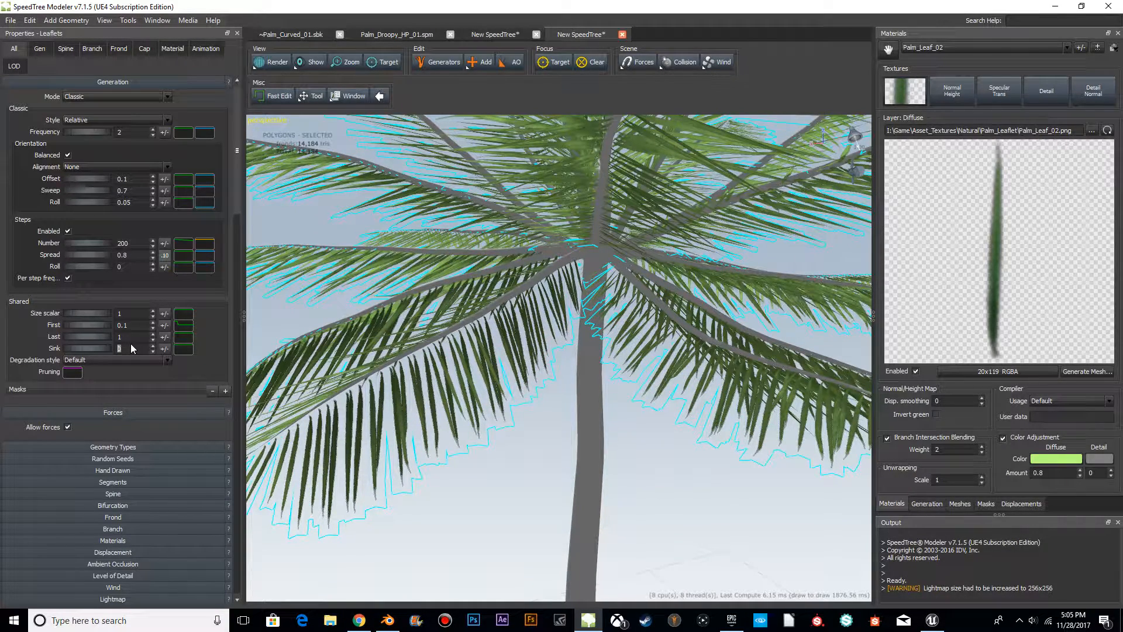
left_click(134, 348)
type(".1")
key("Return")
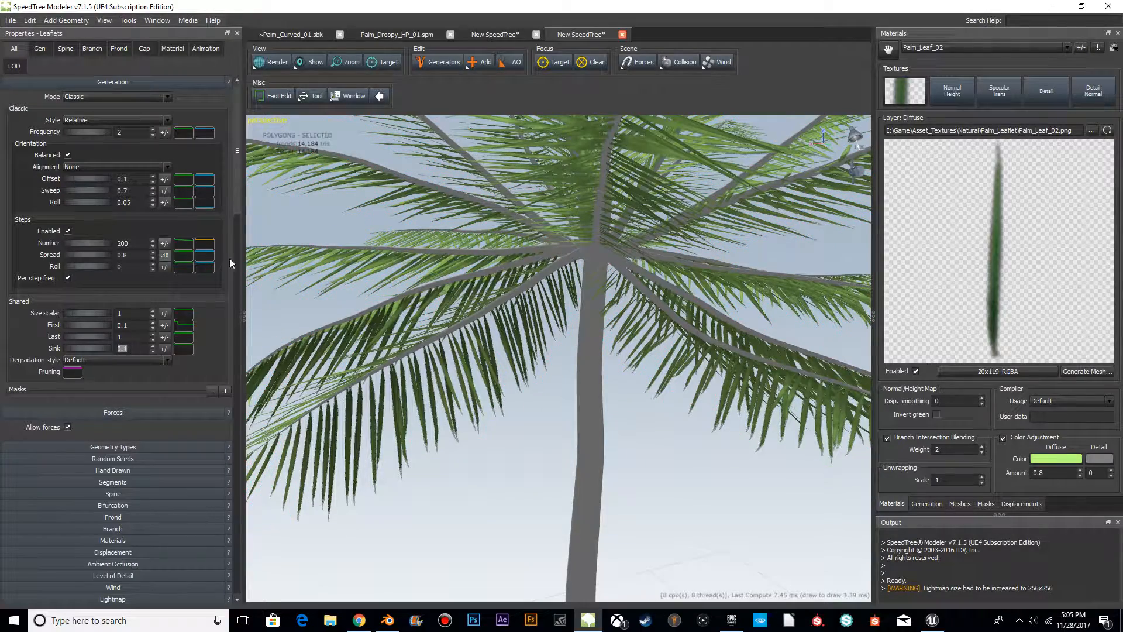
Set the step number in the fronds' generation properties to 6
left_click_drag(618, 448, 597, 340)
left_click(595, 342)
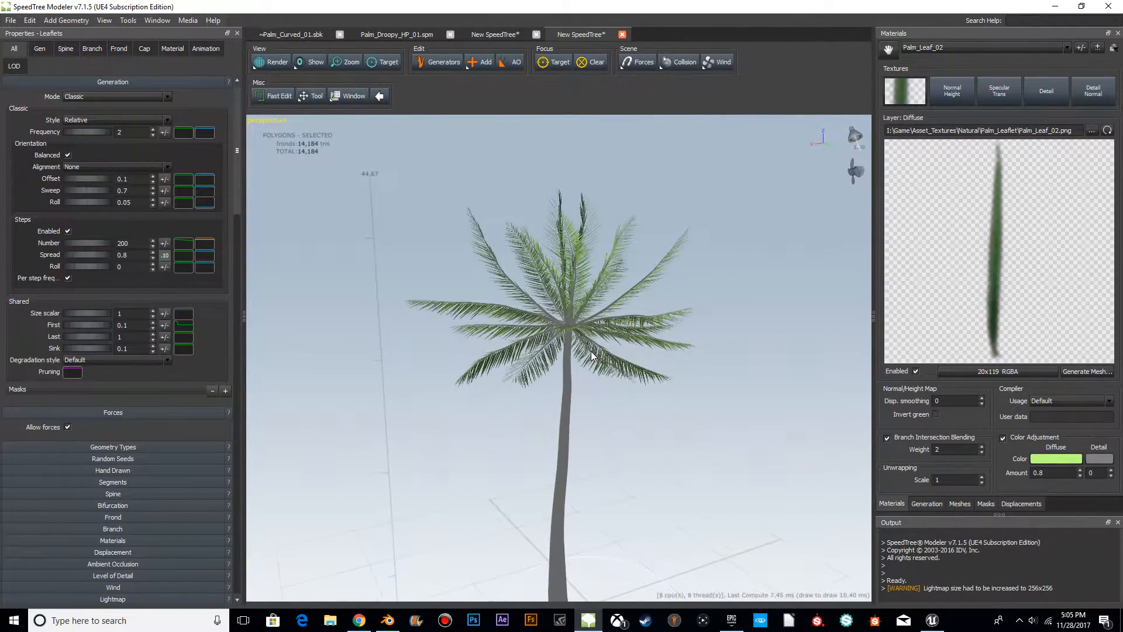
scroll(625, 391, "up", 5)
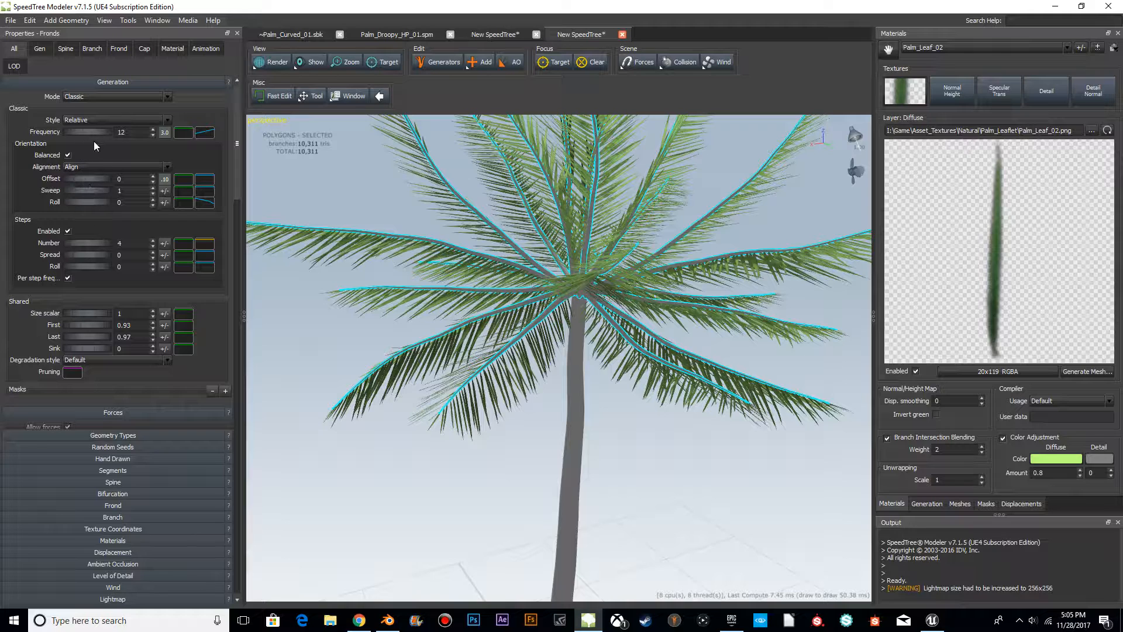
left_click(130, 244)
key("BackSpace")
type("6")
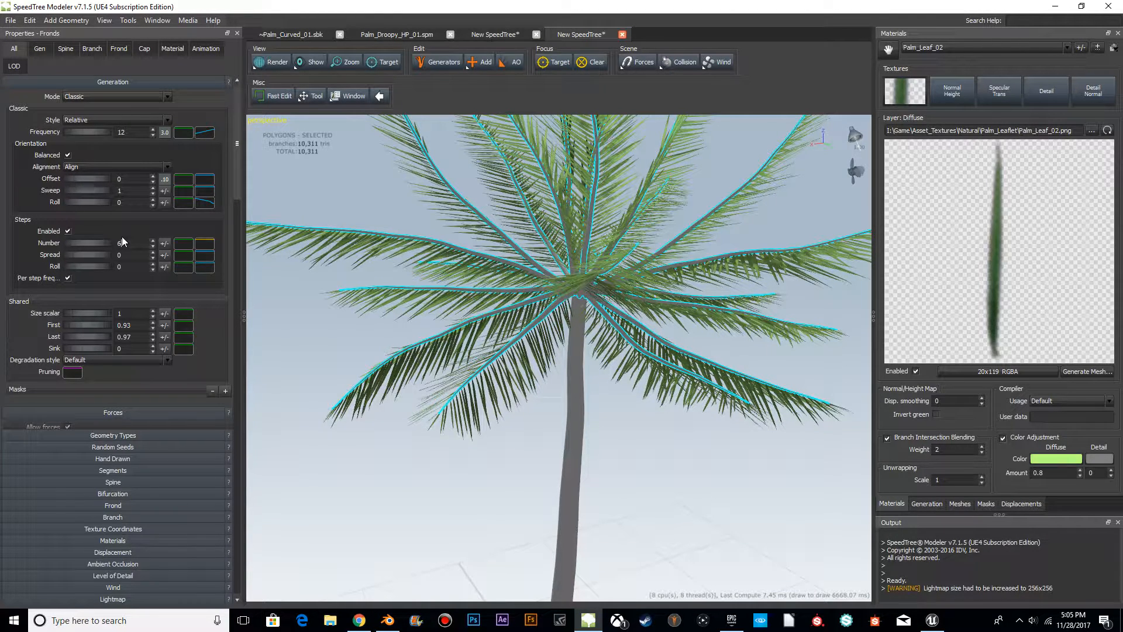
key("Return")
Enlarge the fronds by raising their generation size scalar to 1.17
scroll(701, 456, "down", 3)
scroll(703, 454, "down", 4)
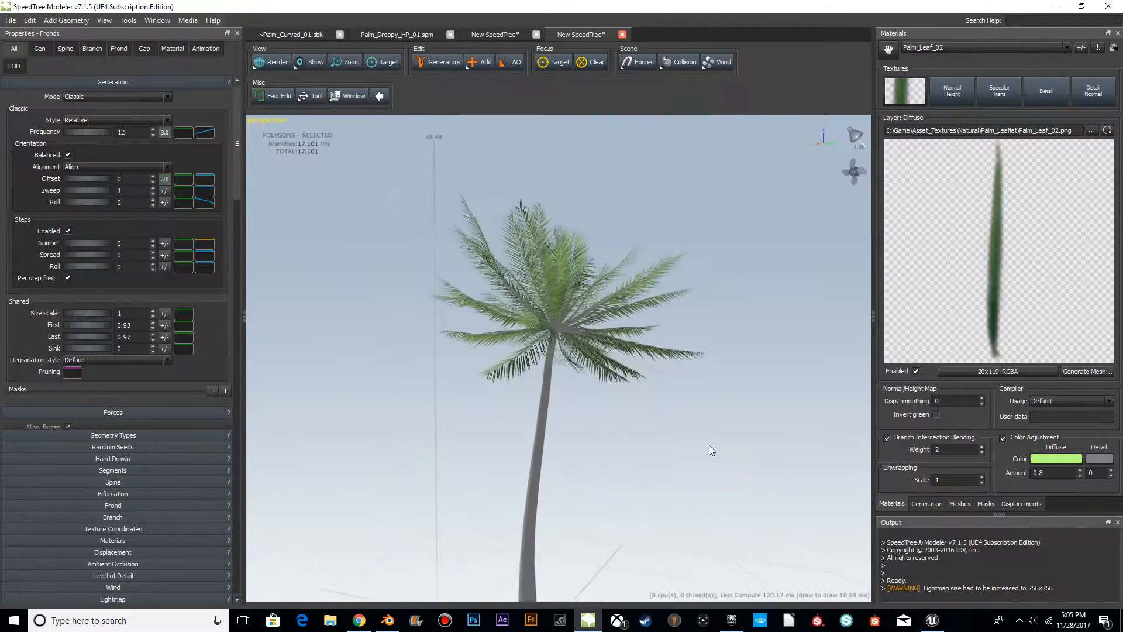
left_click_drag(712, 444, 556, 371)
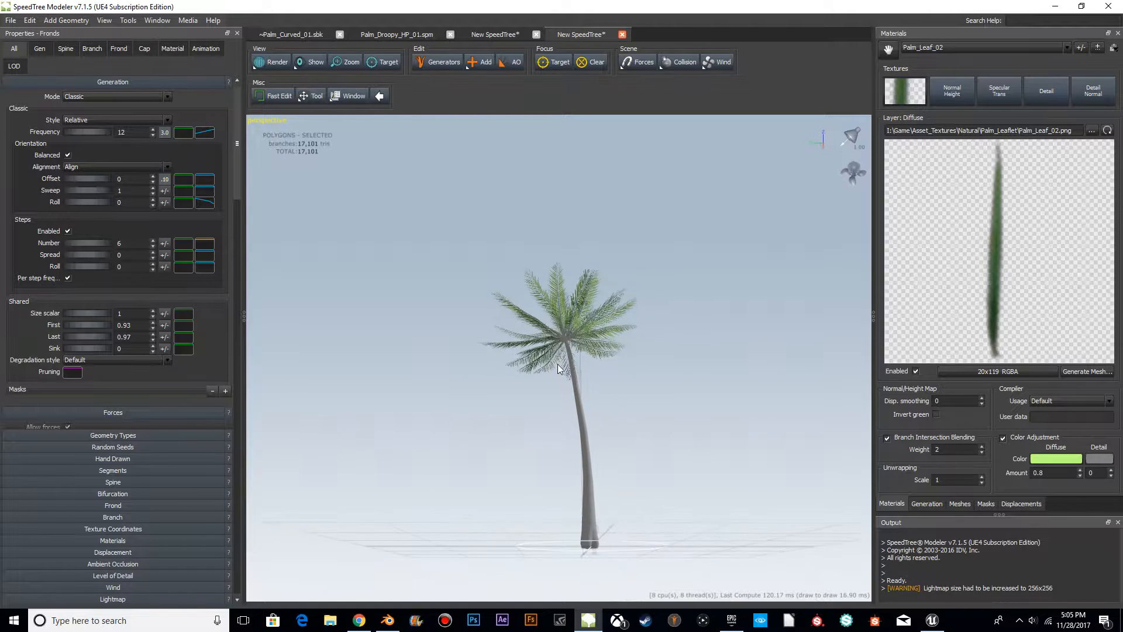
scroll(559, 351, "up", 5)
left_click(563, 332)
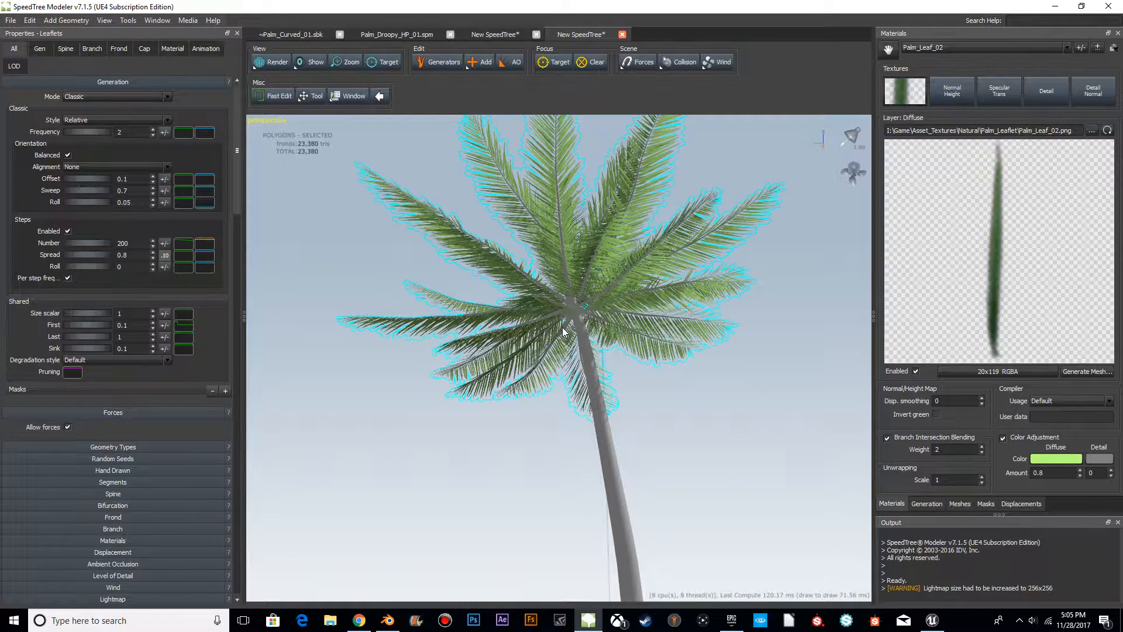
left_click(930, 503)
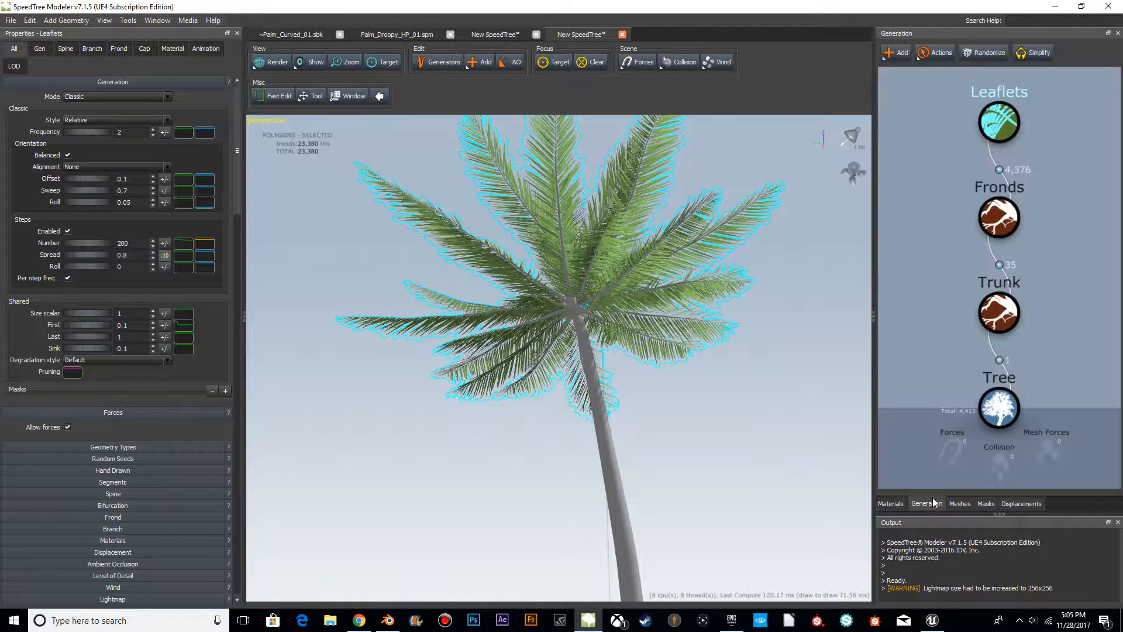
left_click(1000, 208)
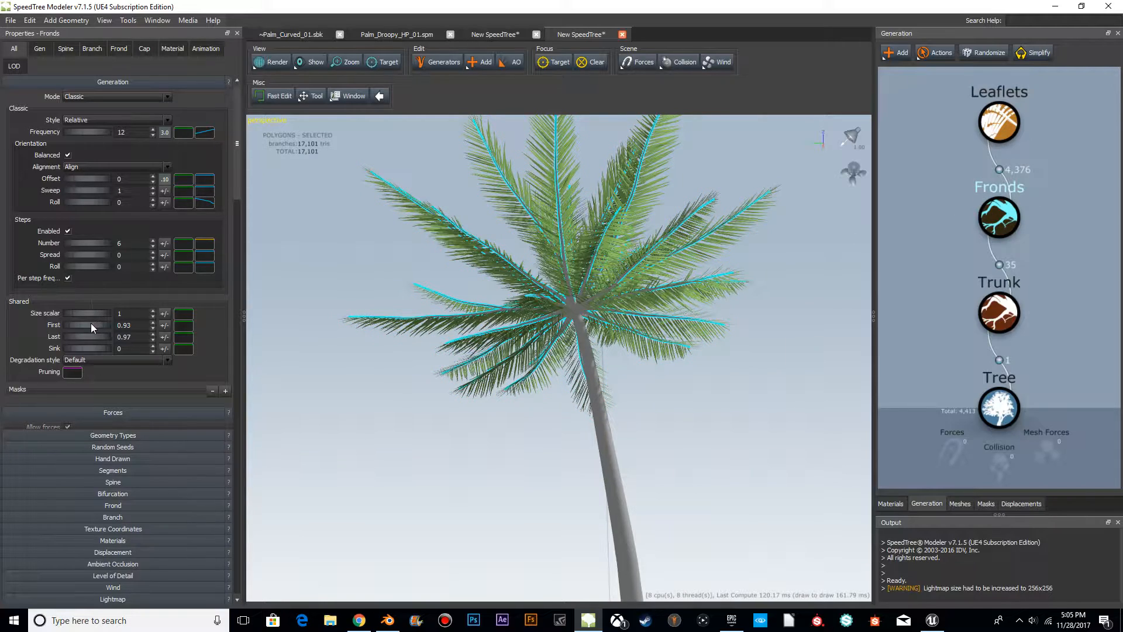
left_click_drag(76, 315, 88, 314)
scroll(733, 496, "up", 2)
scroll(728, 487, "down", 6)
mouse_move(724, 489)
left_mouse_down()
mouse_move(649, 501)
mouse_move(457, 472)
mouse_move(395, 480)
left_mouse_up()
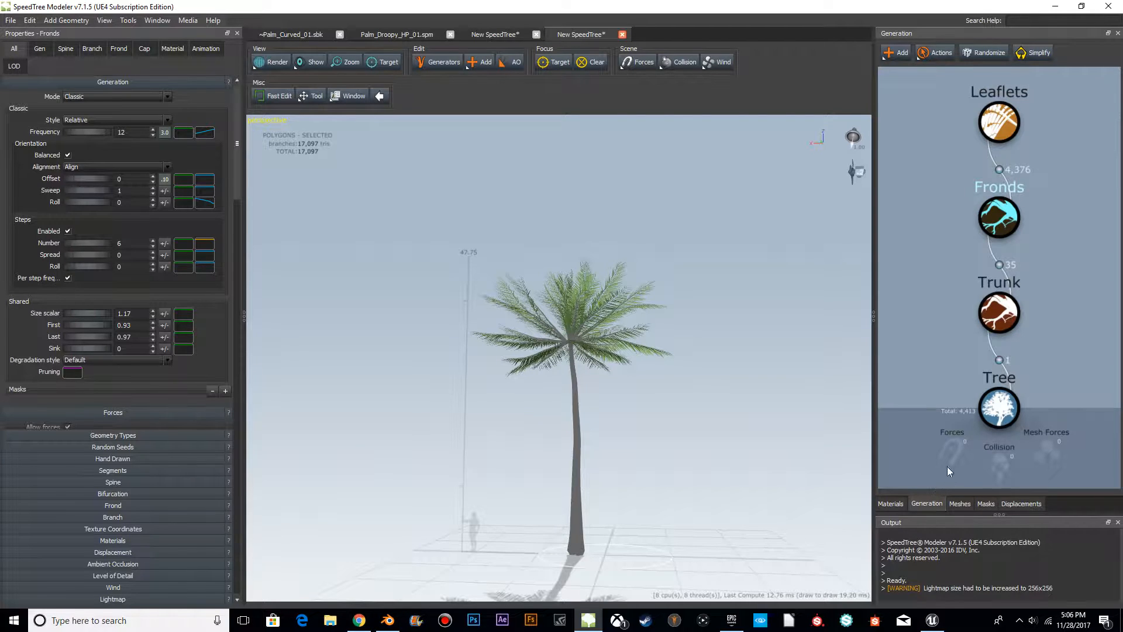
Search the hard drive for "palm bark" and add a new material from the seamless palm tree bark JPG texture
left_click(889, 505)
left_click(1098, 47)
left_click(211, 42)
left_click(215, 42)
left_click(468, 42)
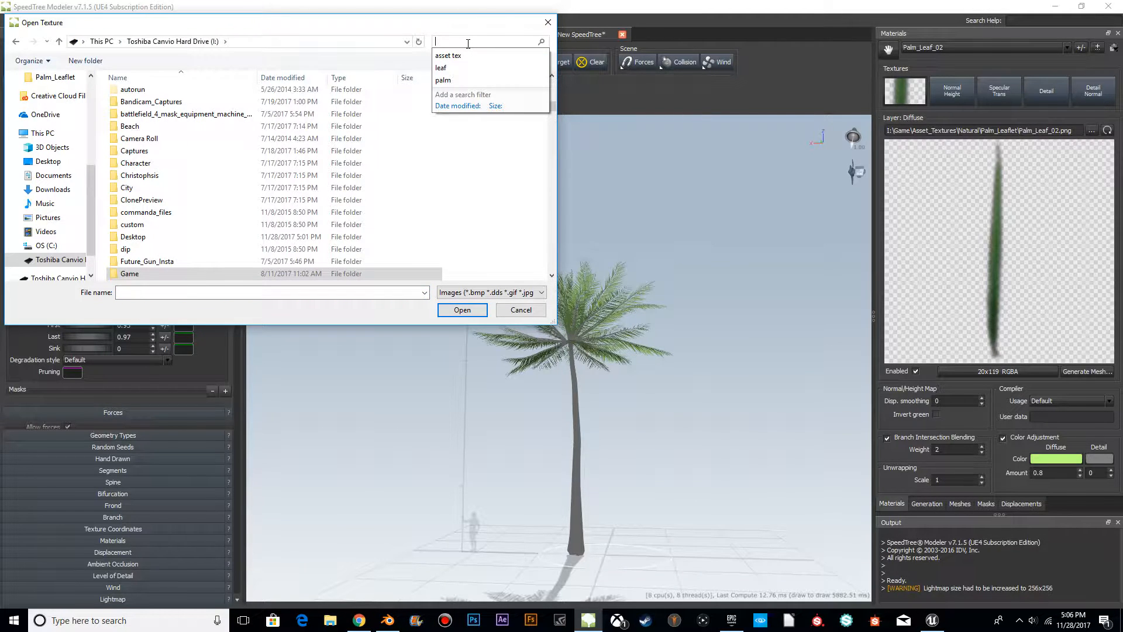
type("p")
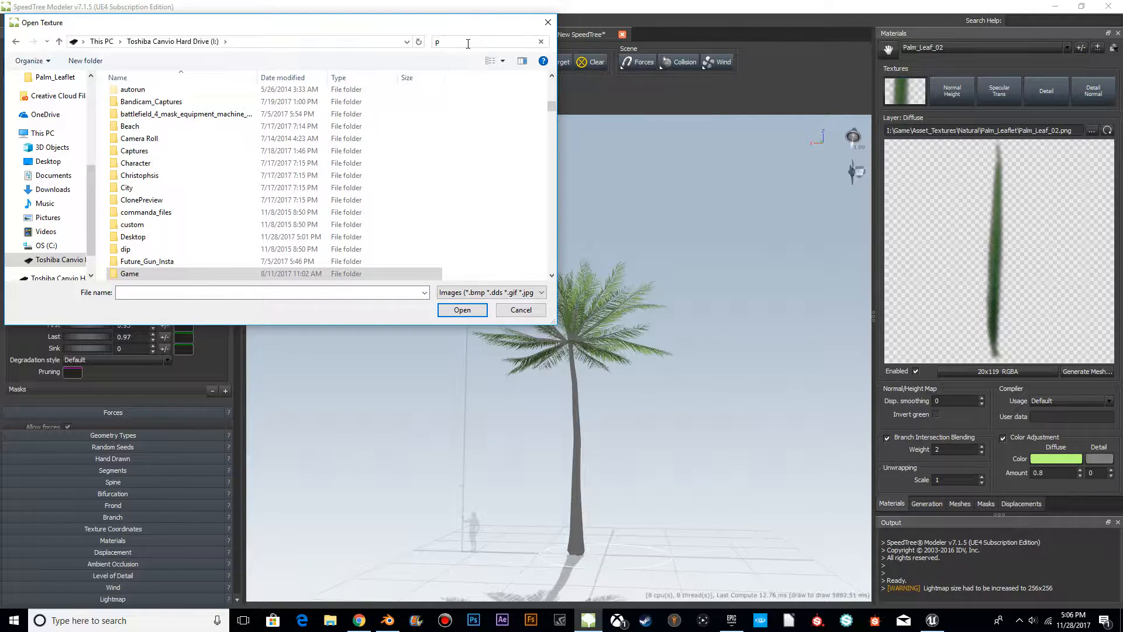
type("alm")
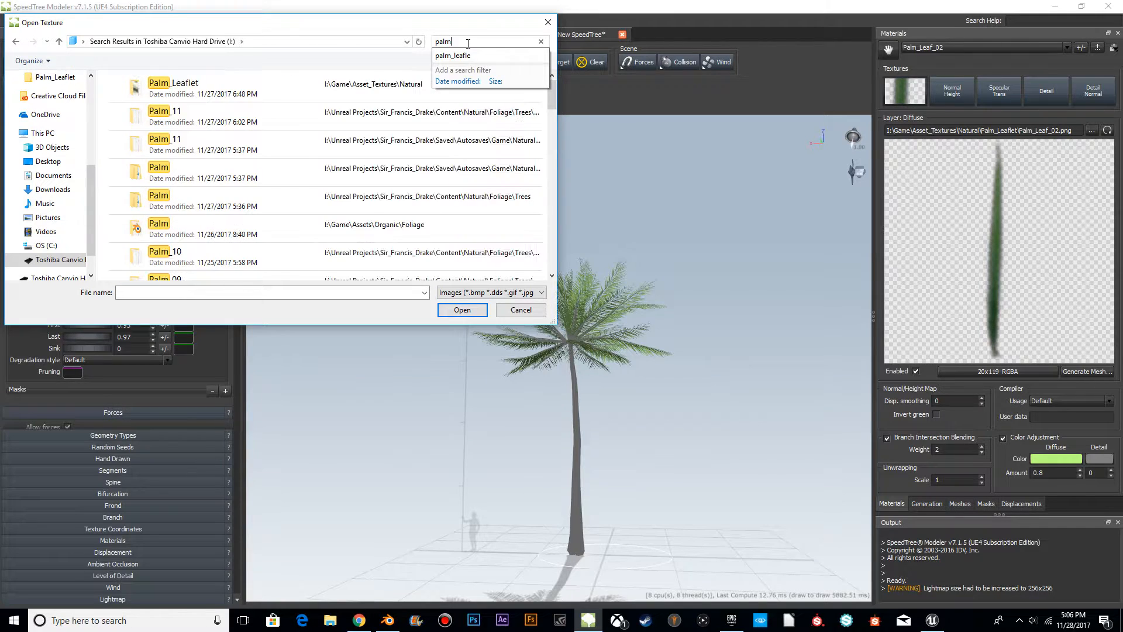
type(" bark")
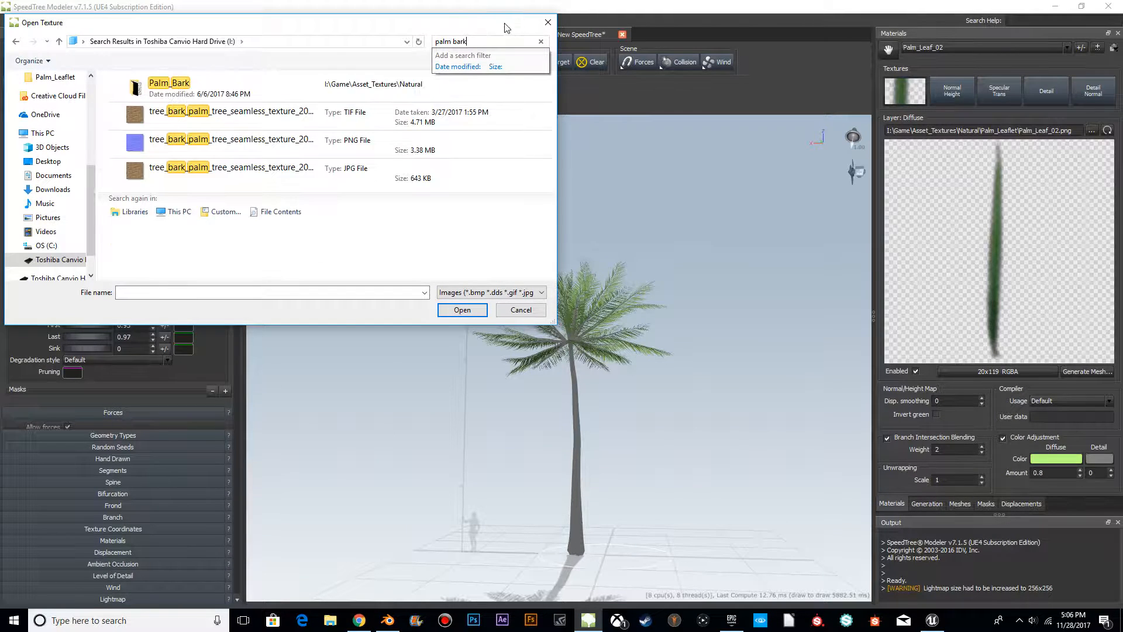
left_click(334, 174)
left_click(471, 314)
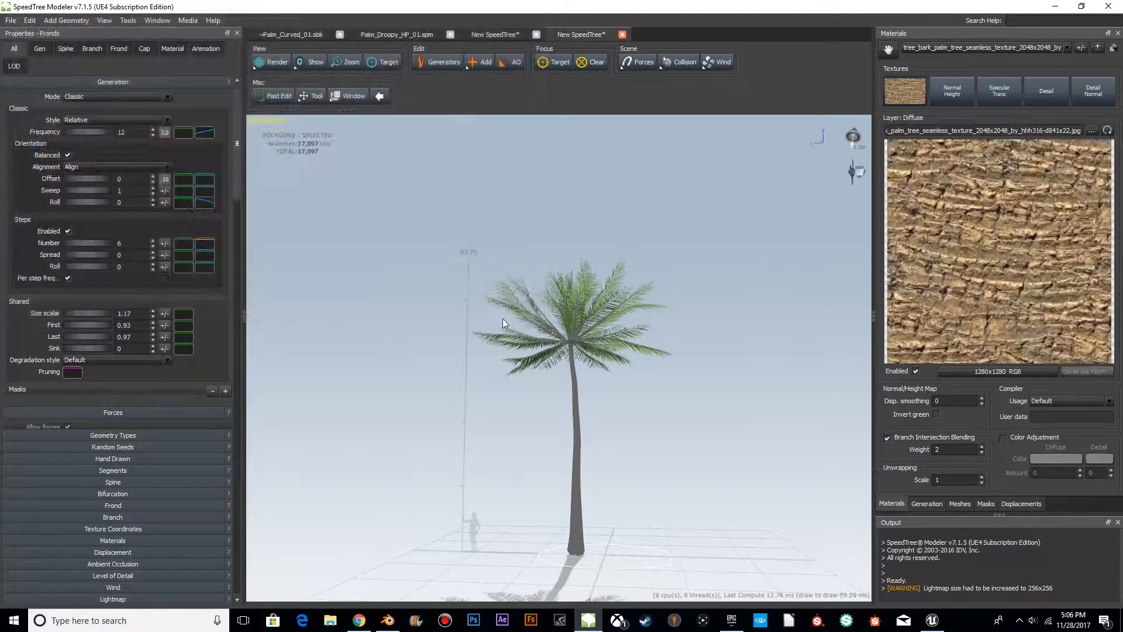
Apply the bark material to the trunk and the frond stems, then clear the selection and check the tree
left_click_drag(639, 356, 573, 425)
scroll(672, 431, "up", 5)
left_click_drag(709, 408, 684, 402)
scroll(686, 408, "down", 5)
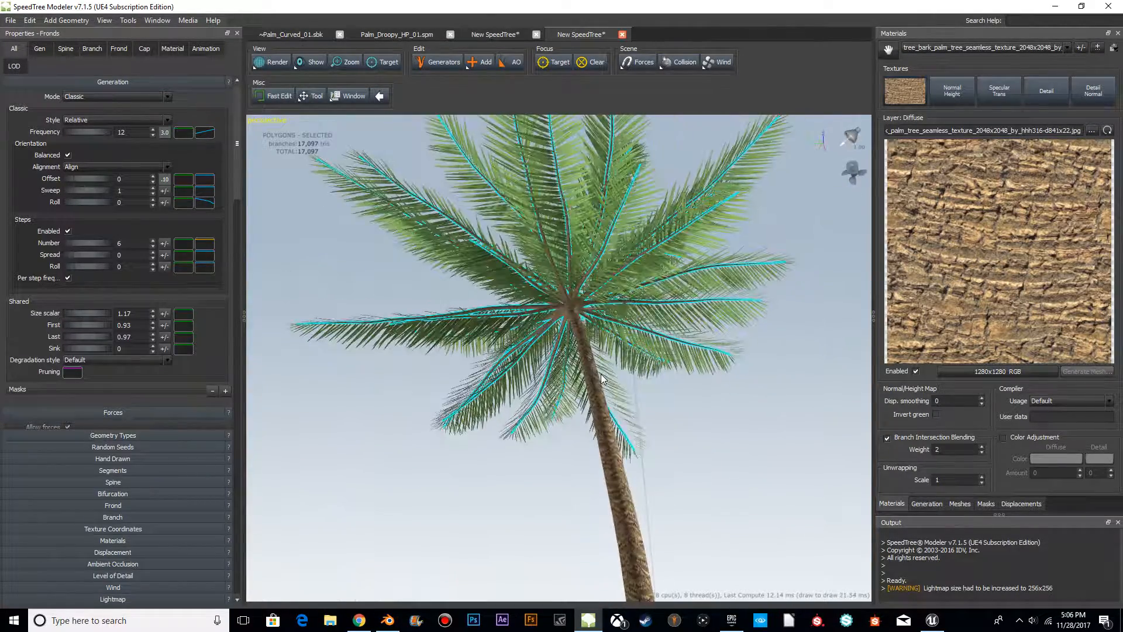
left_click(776, 399)
scroll(774, 396, "down", 3)
left_click_drag(729, 238, 602, 309)
scroll(713, 265, "down", 3)
scroll(500, 391, "up", 6)
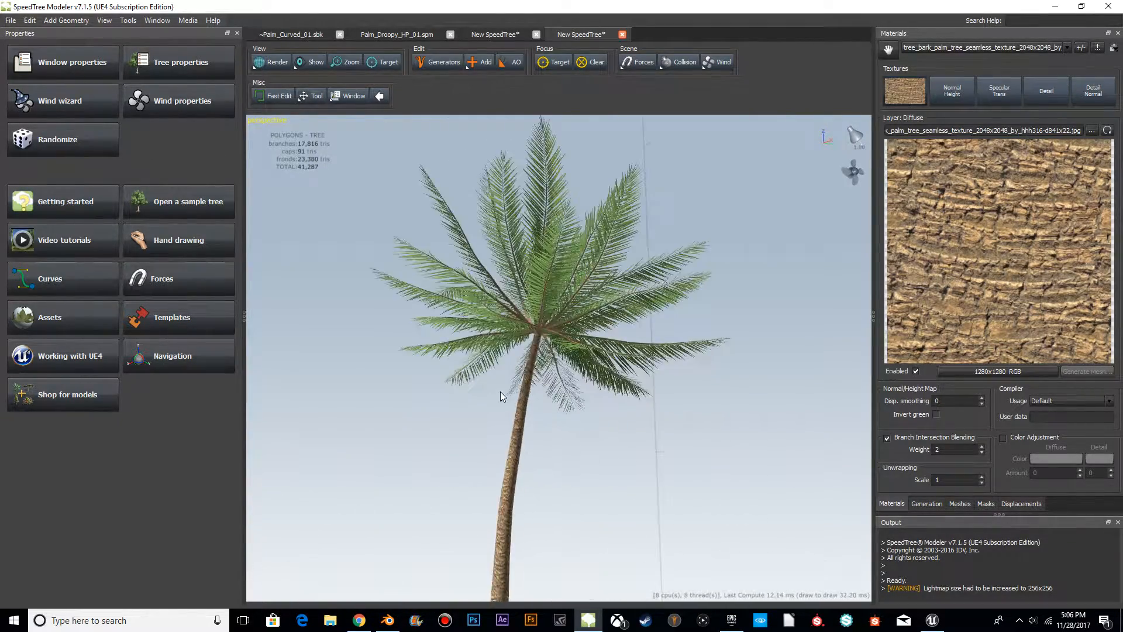
Examine the bark-textured trunk and the crown of fronds from several angles and from a distance
left_click_drag(515, 418, 617, 468)
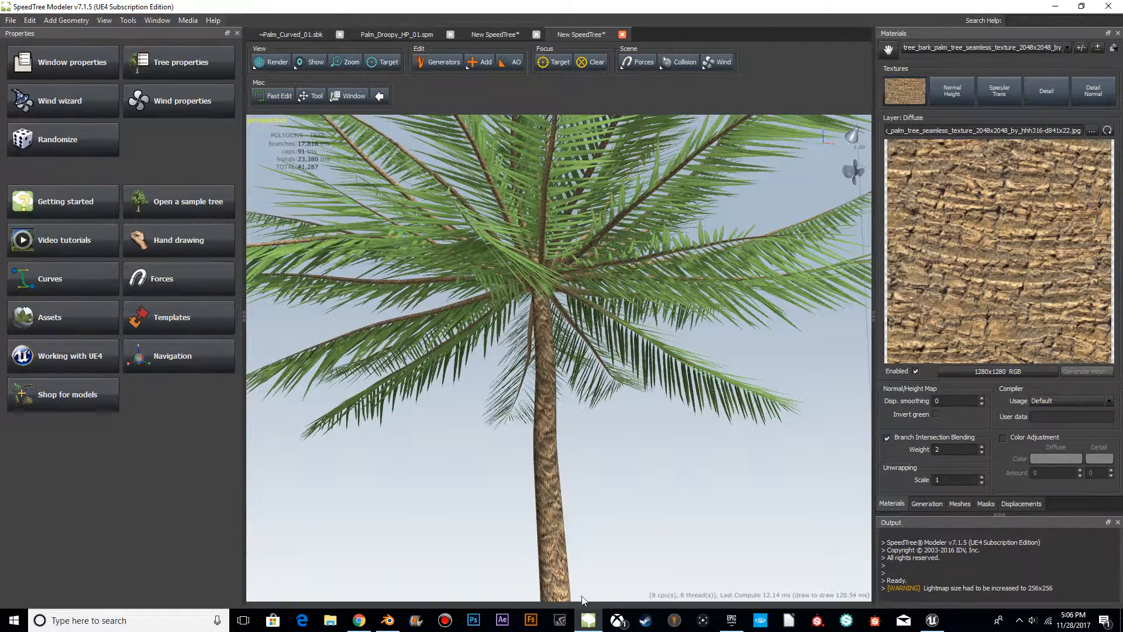
mouse_move(387, 621)
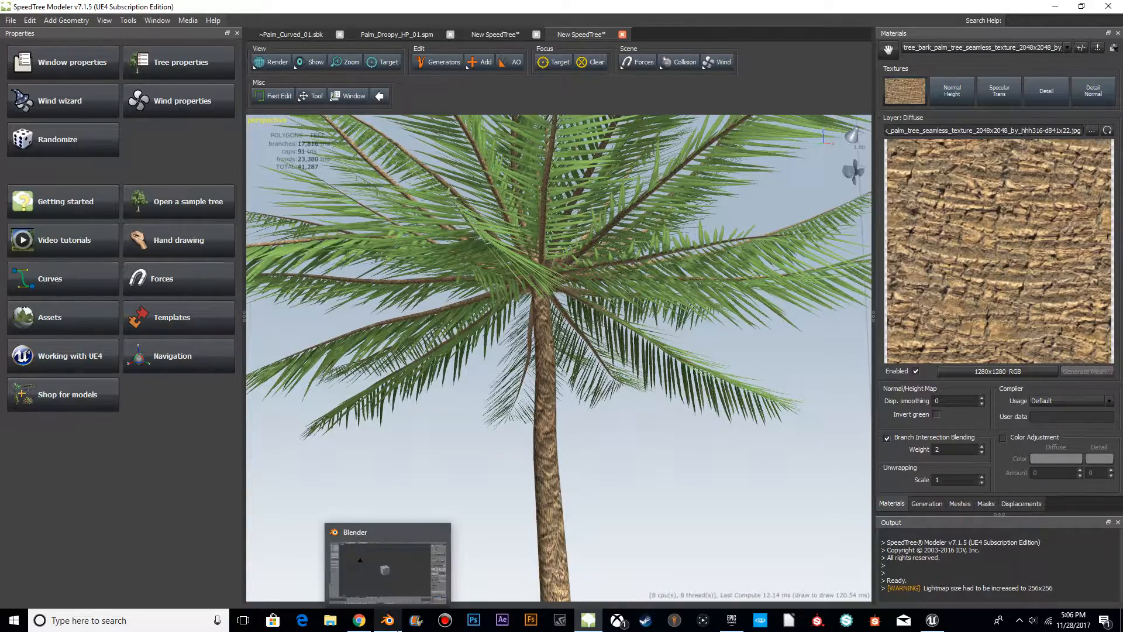
mouse_move(393, 595)
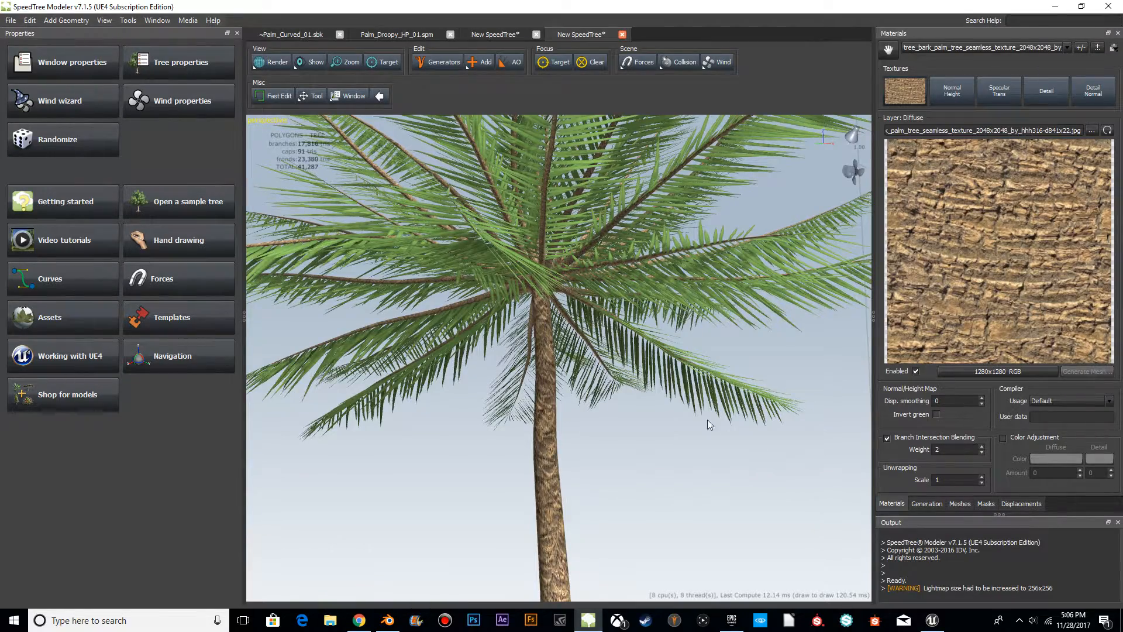
left_click_drag(710, 425, 590, 293)
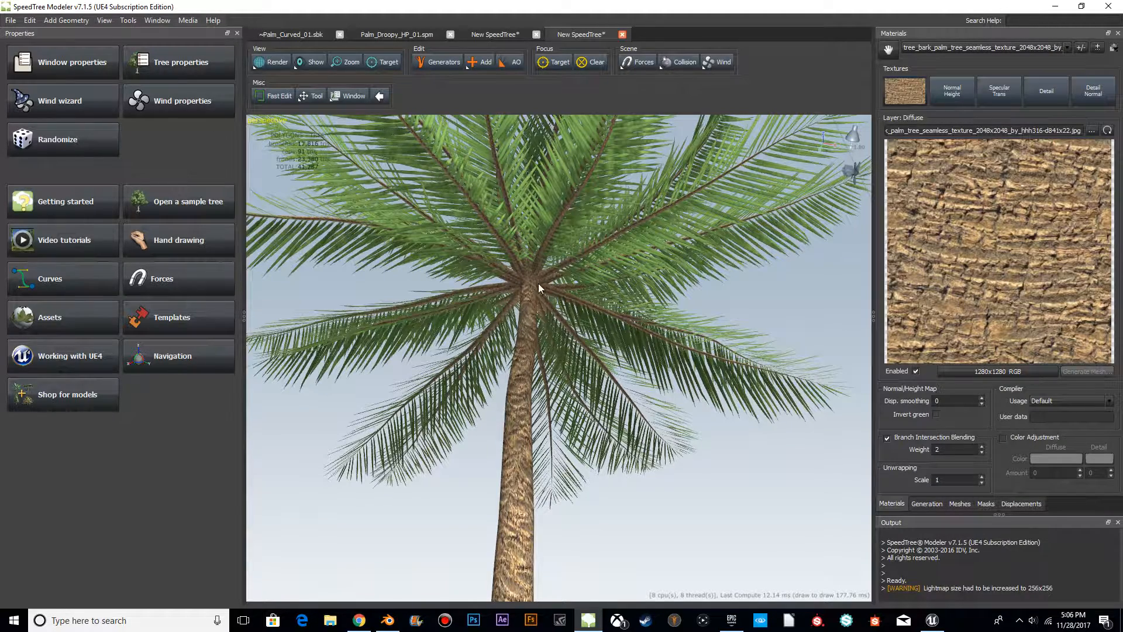
left_click_drag(616, 428, 682, 260)
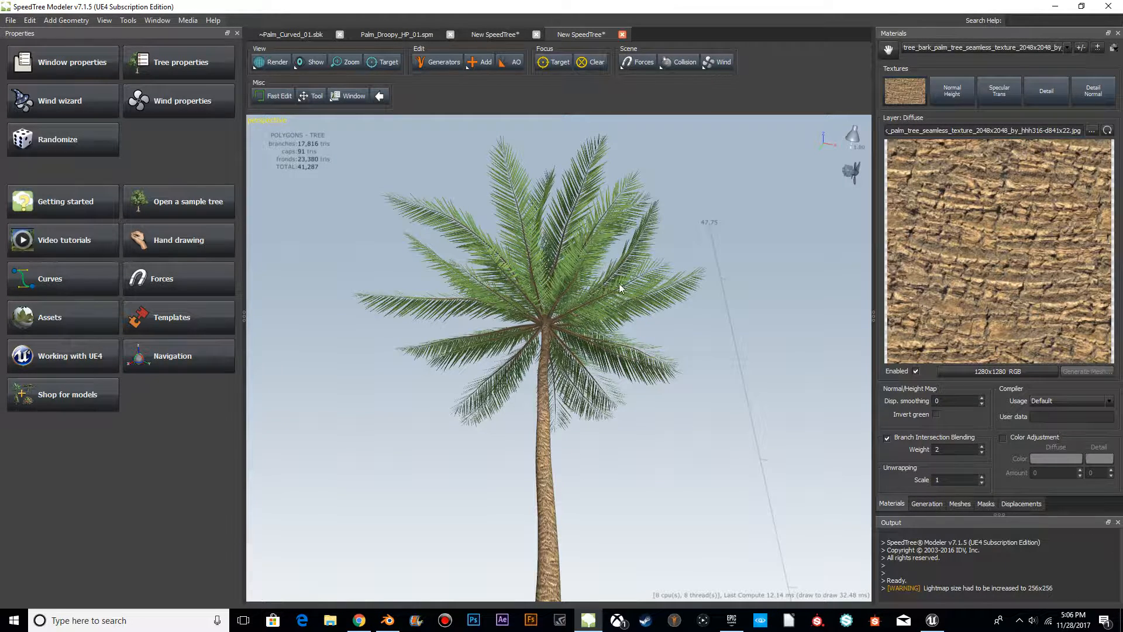
left_click_drag(690, 410, 593, 430)
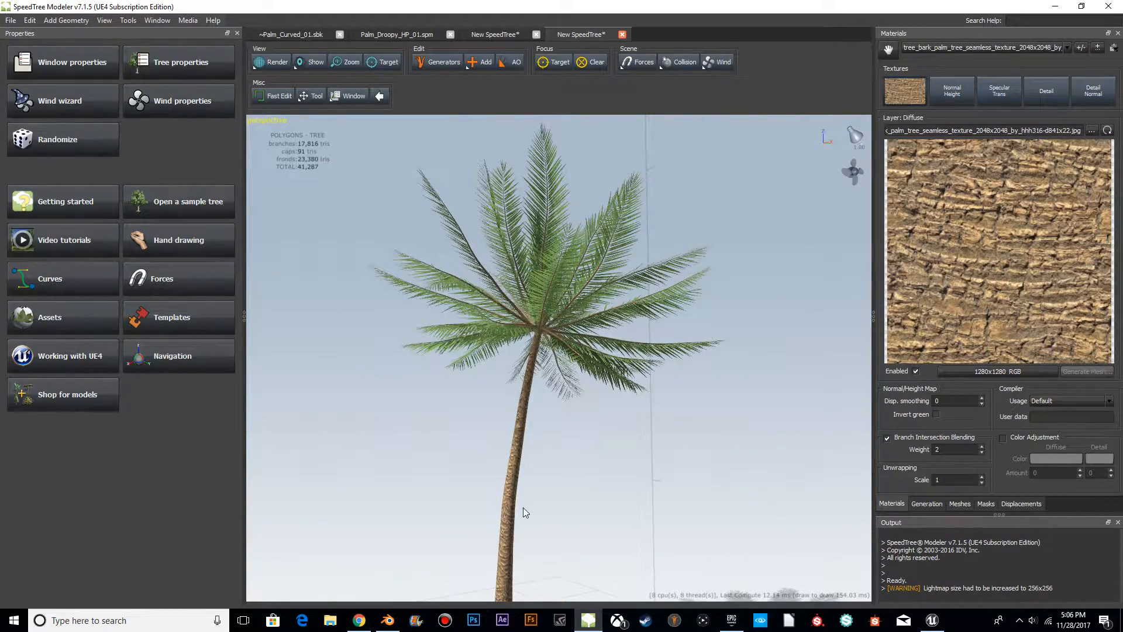
mouse_move(633, 391)
left_mouse_down()
mouse_move(641, 433)
mouse_move(570, 458)
mouse_move(570, 419)
mouse_move(649, 404)
mouse_move(644, 369)
mouse_move(572, 418)
mouse_move(646, 238)
left_mouse_up()
scroll(569, 419, "down", 4)
Add a magnet force to the fronds generator
left_click(916, 505)
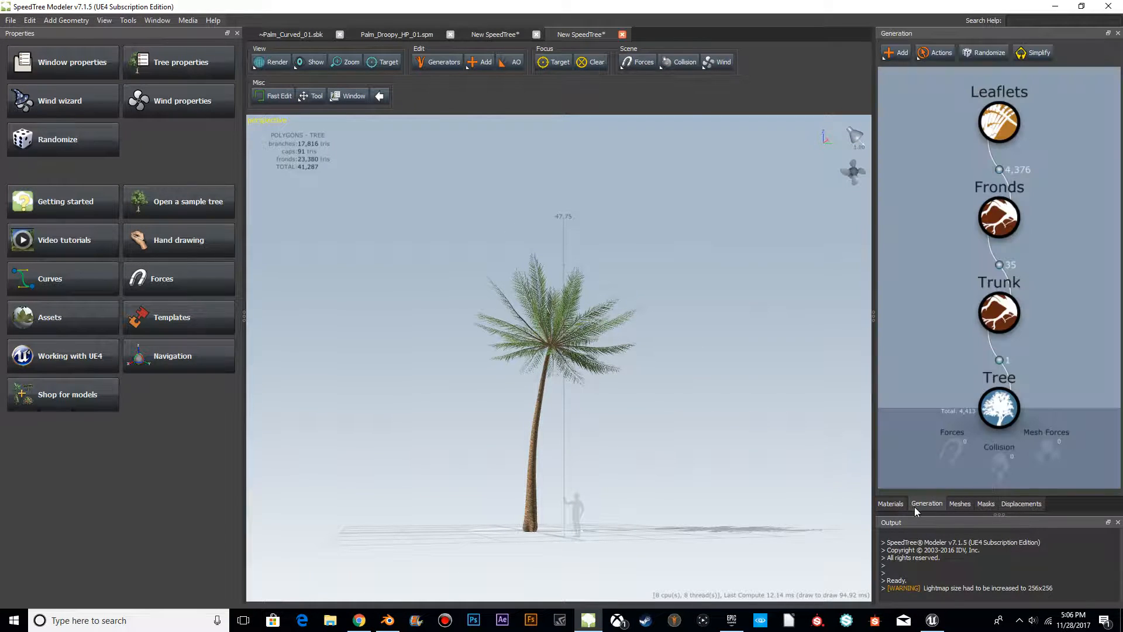
right_click(948, 452)
left_click(994, 239)
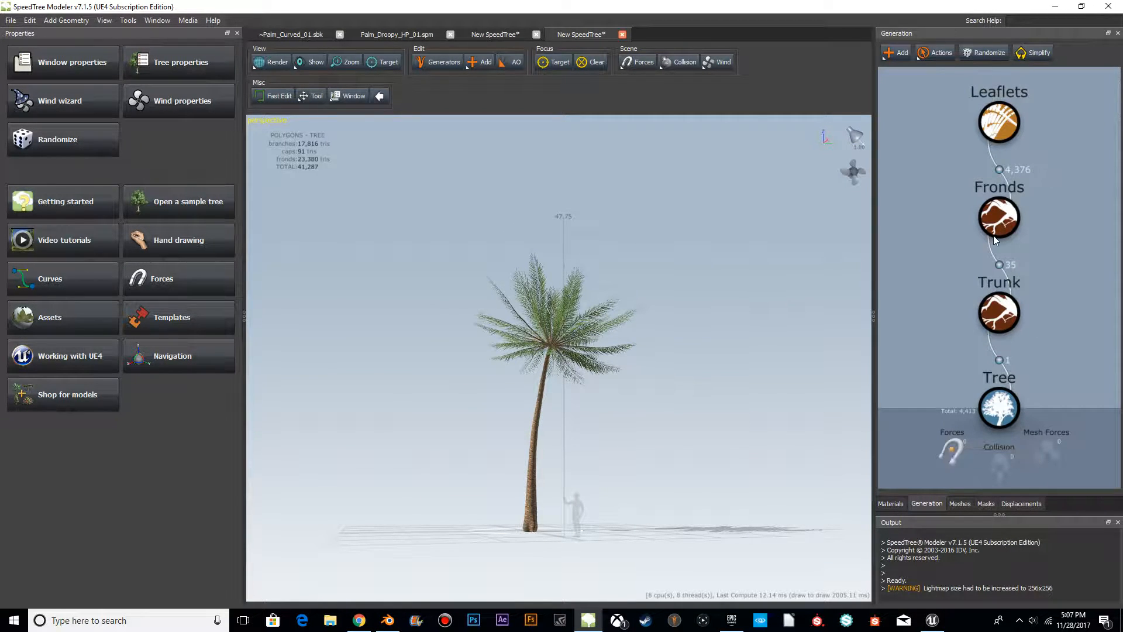
left_click(1000, 228)
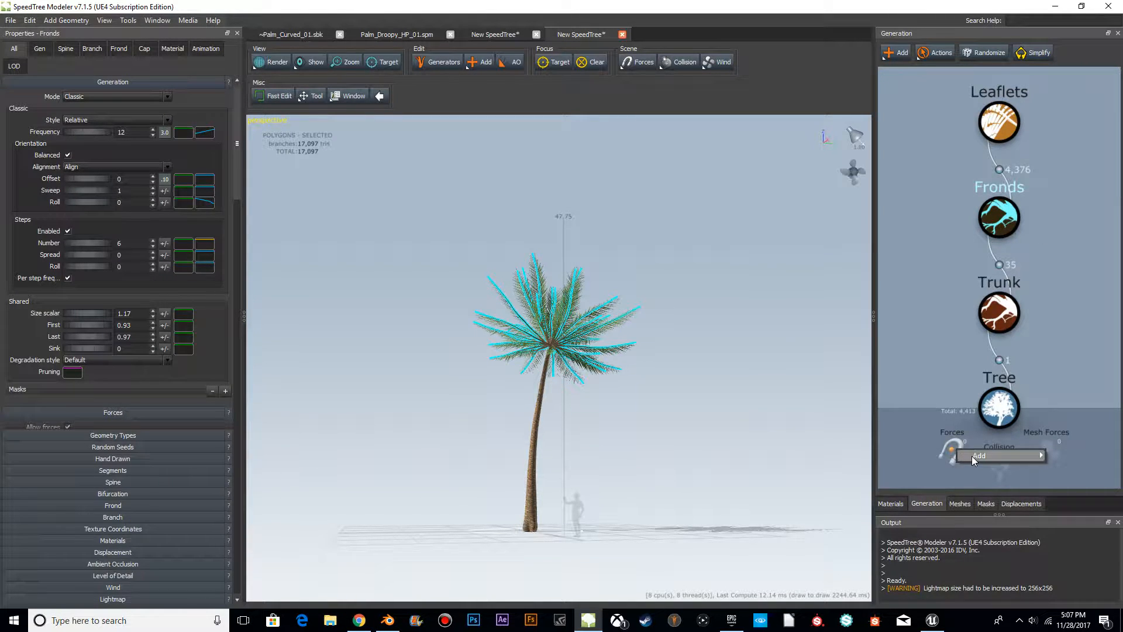
right_click(957, 454)
left_click(891, 472)
Position the magnet on the trunk below the crown at about X 3.604, Y -0.09, Z 20.516 so the fronds droop
left_click_drag(581, 414, 554, 421)
left_click_drag(667, 501, 570, 497)
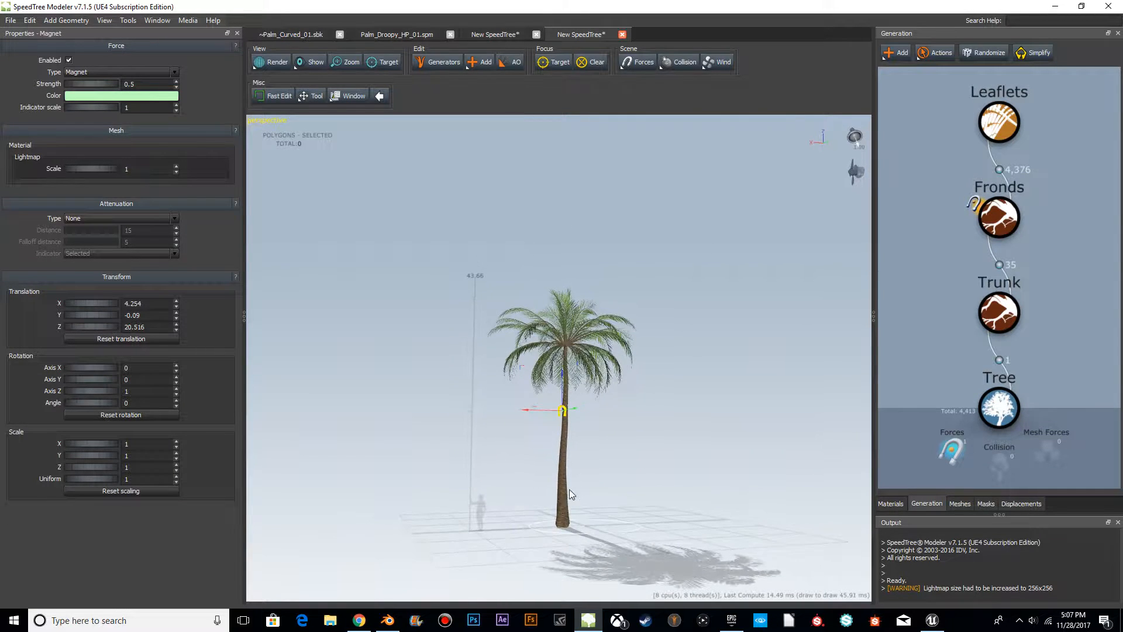
left_click_drag(517, 414, 529, 406)
left_click_drag(585, 444, 637, 278)
left_click_drag(605, 410, 661, 447)
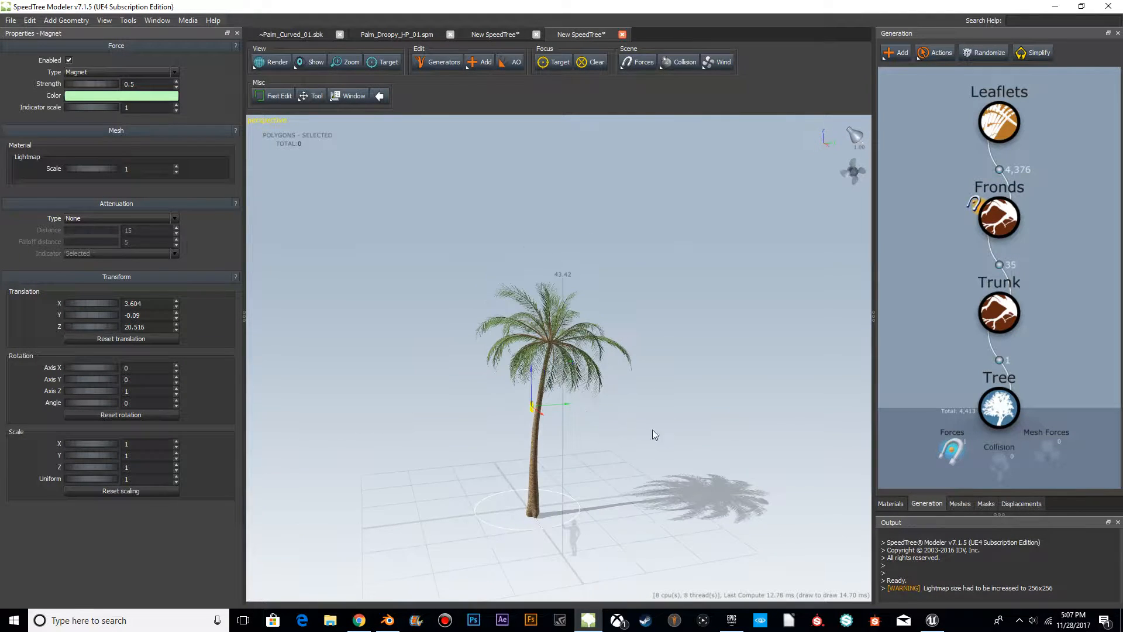
Set the magnet's strength to 0.33 and clear the selection
left_click(139, 83)
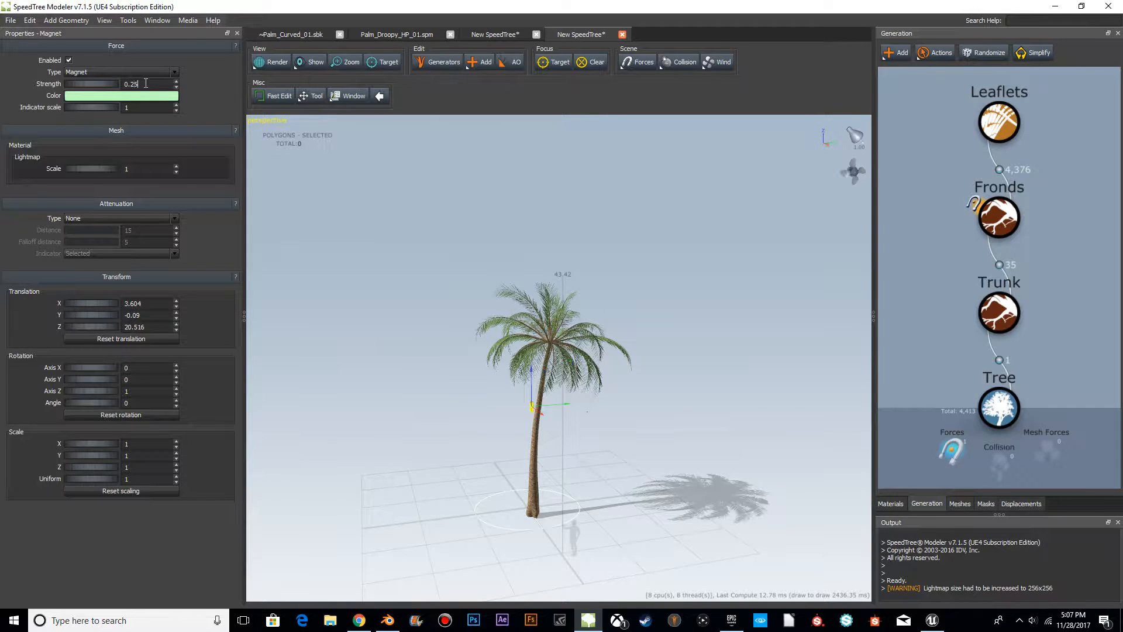
left_click_drag(693, 457, 752, 412)
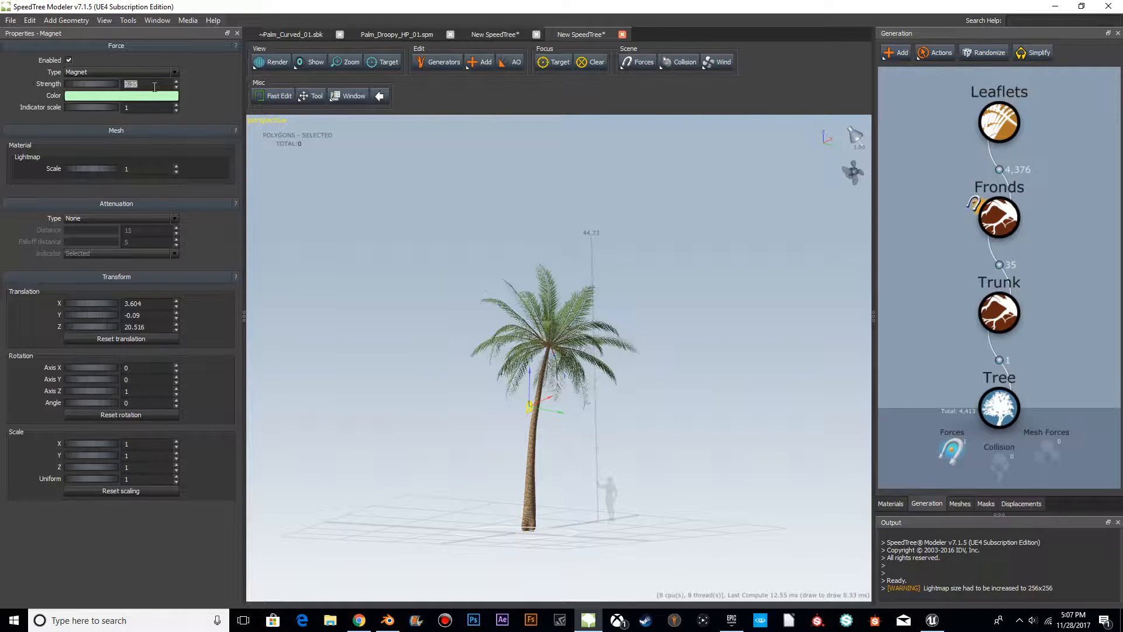
left_click_drag(851, 533, 660, 384)
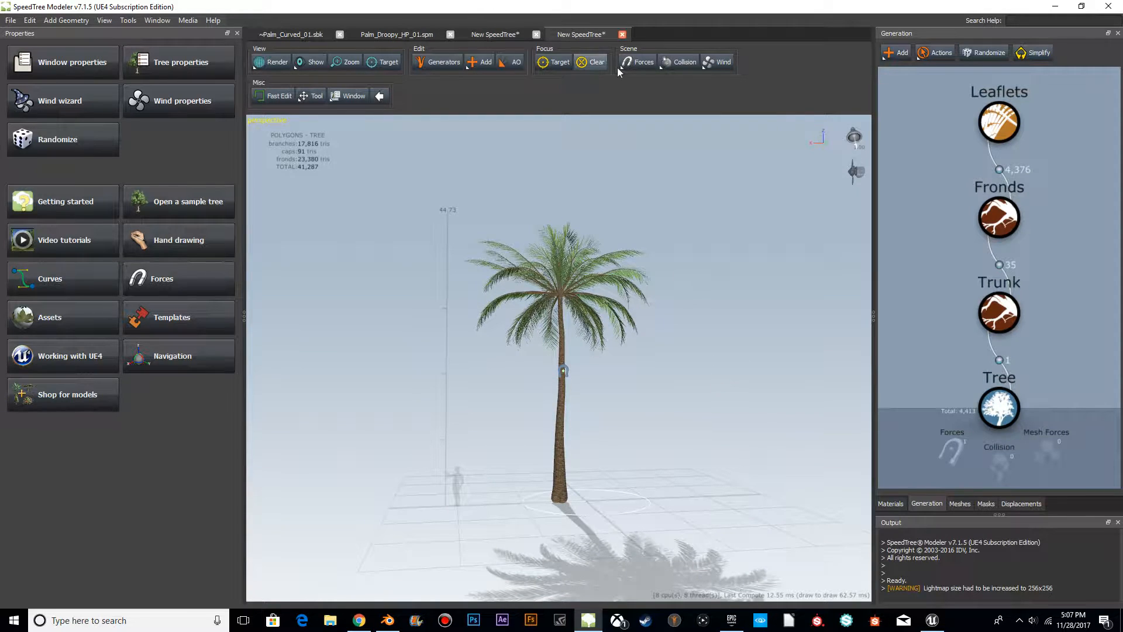
Apply the Wind Wizard for a palm tree with long, narrow leaves (coconut palm), and check the crown's wind motion
left_click(721, 62)
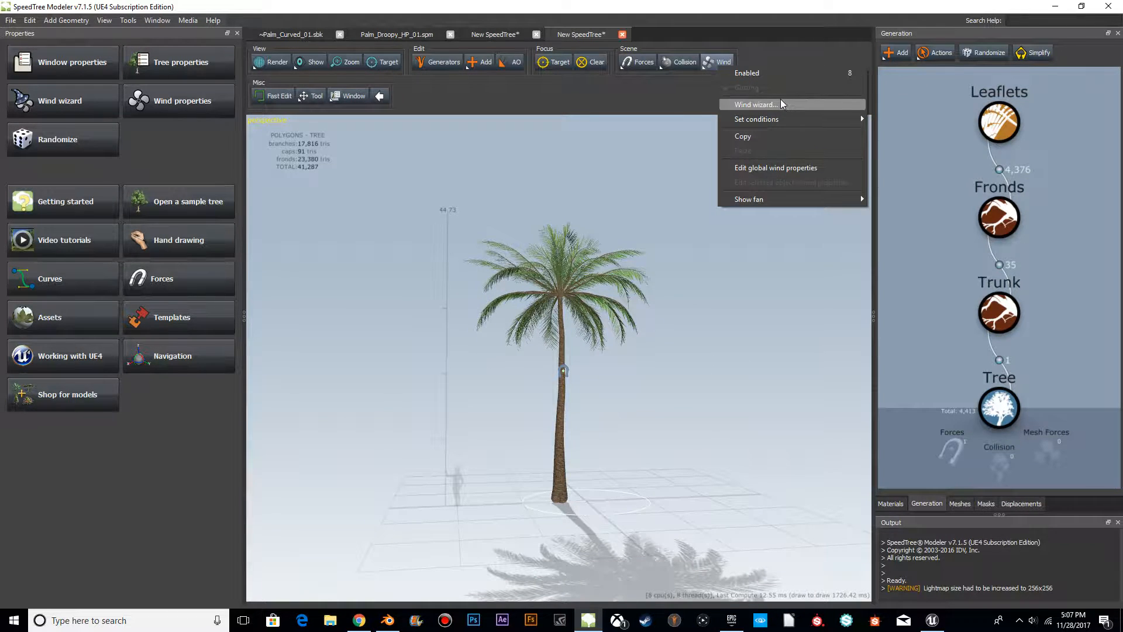
left_click(781, 100)
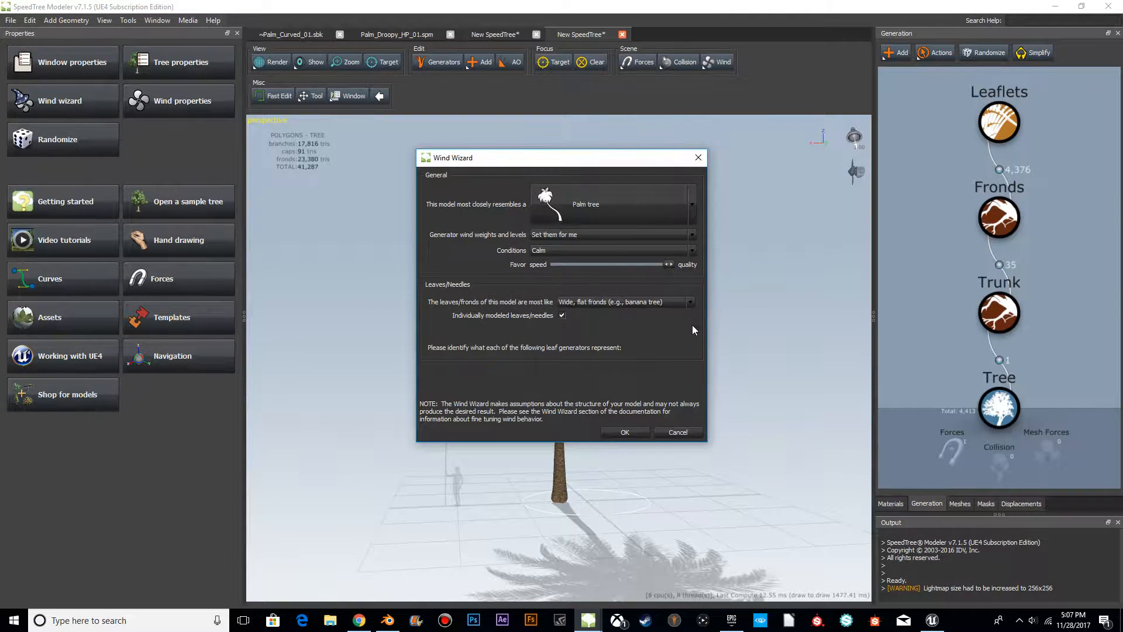
left_click(630, 304)
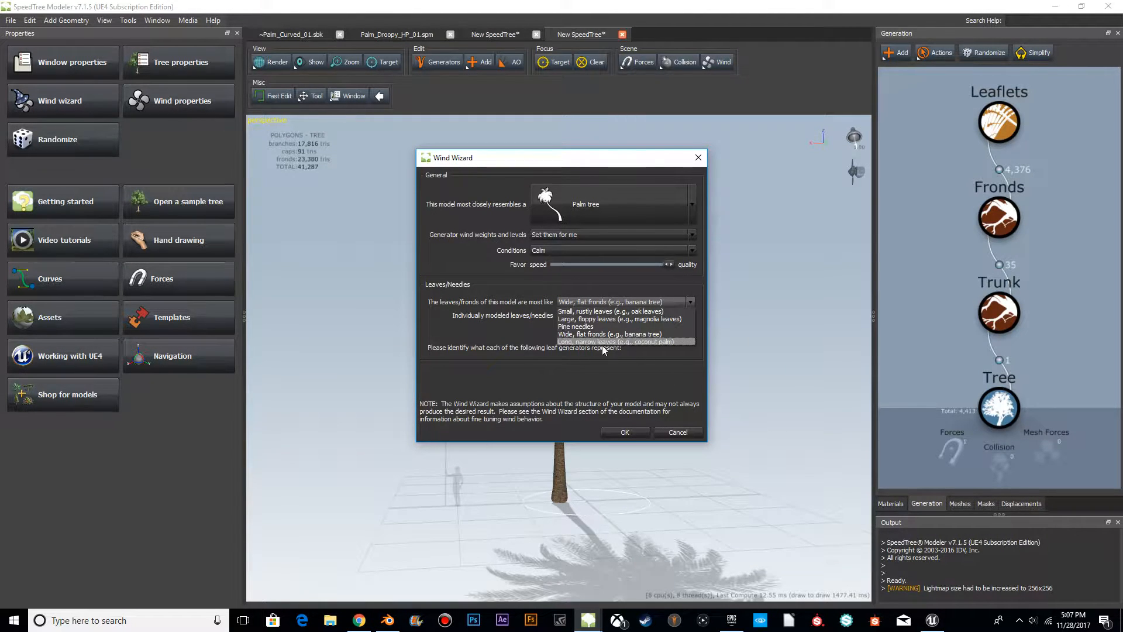
left_click(627, 341)
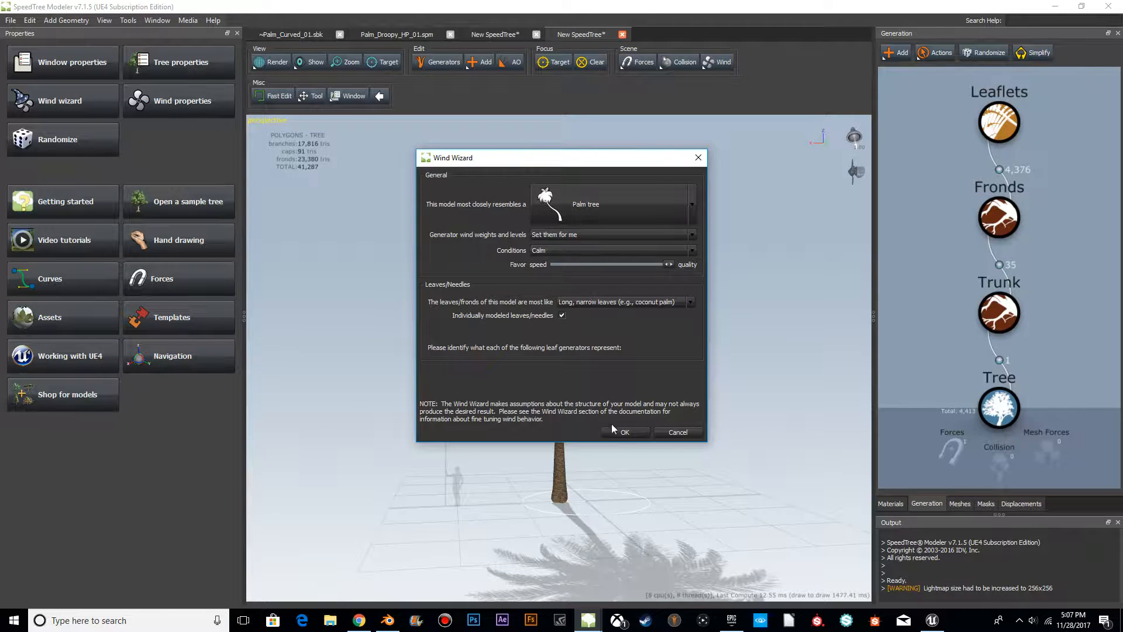
left_click(622, 434)
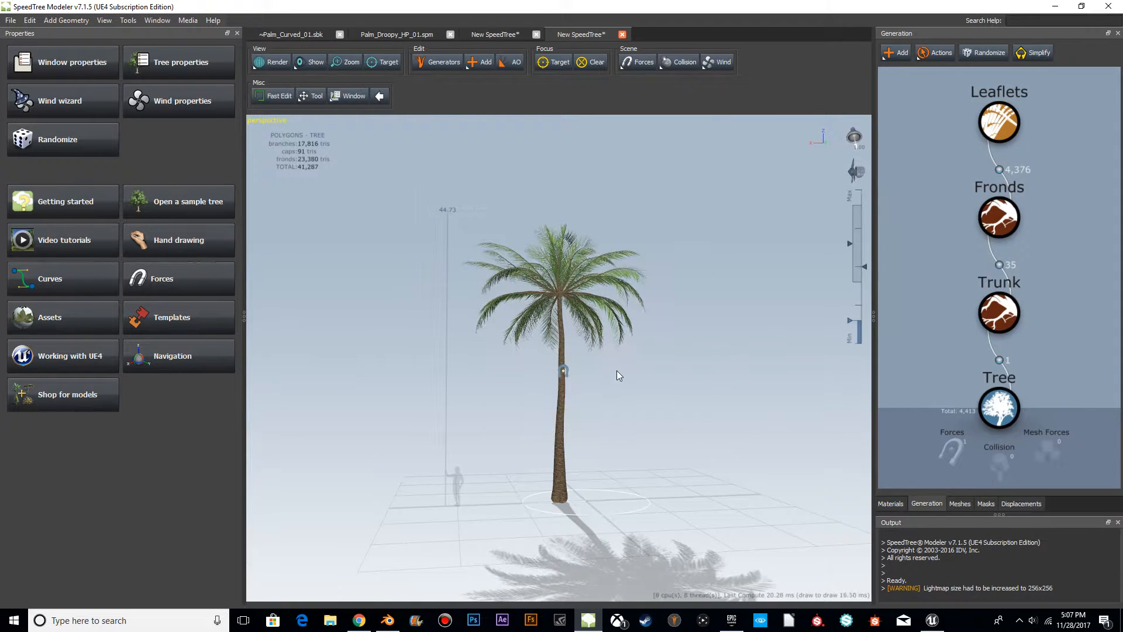
left_click_drag(645, 391, 705, 365)
scroll(704, 364, "up", 5)
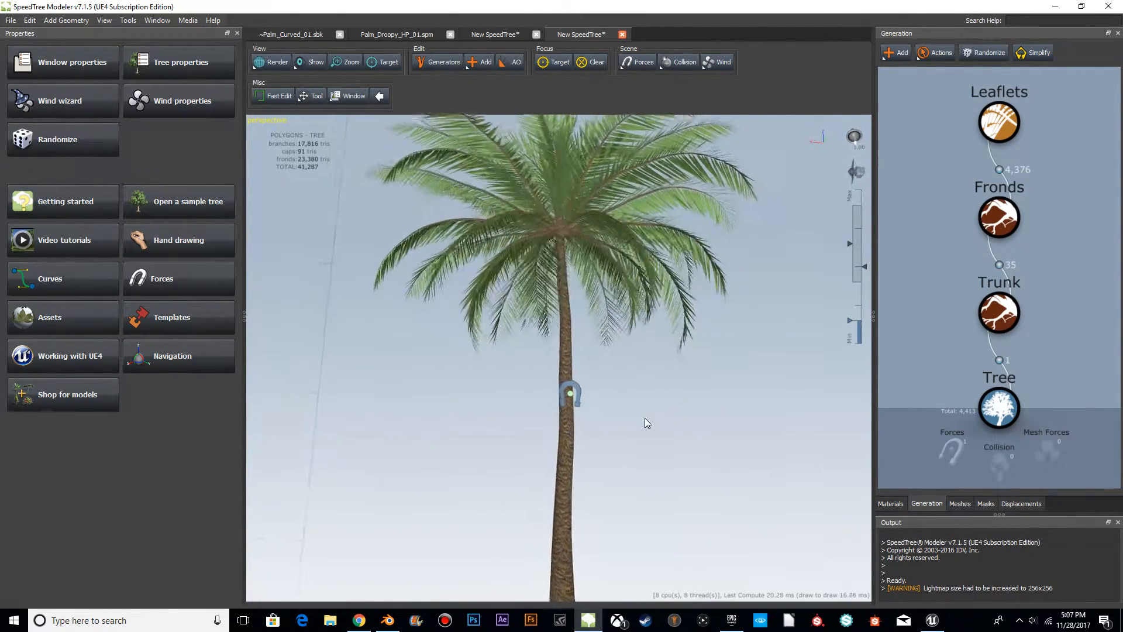
mouse_move(619, 417)
left_mouse_down()
mouse_move(566, 341)
mouse_move(624, 436)
mouse_move(646, 437)
mouse_move(629, 426)
left_mouse_up()
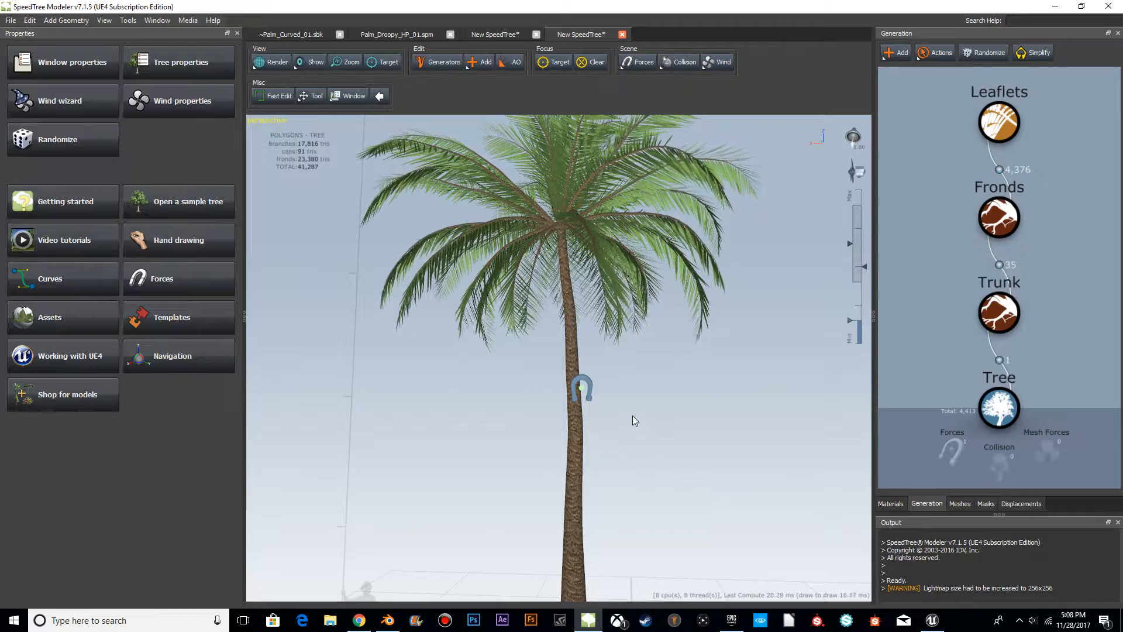
left_click_drag(708, 349, 758, 413)
Duplicate the fronds generator onto the trunk without its leaflets
left_click(890, 504)
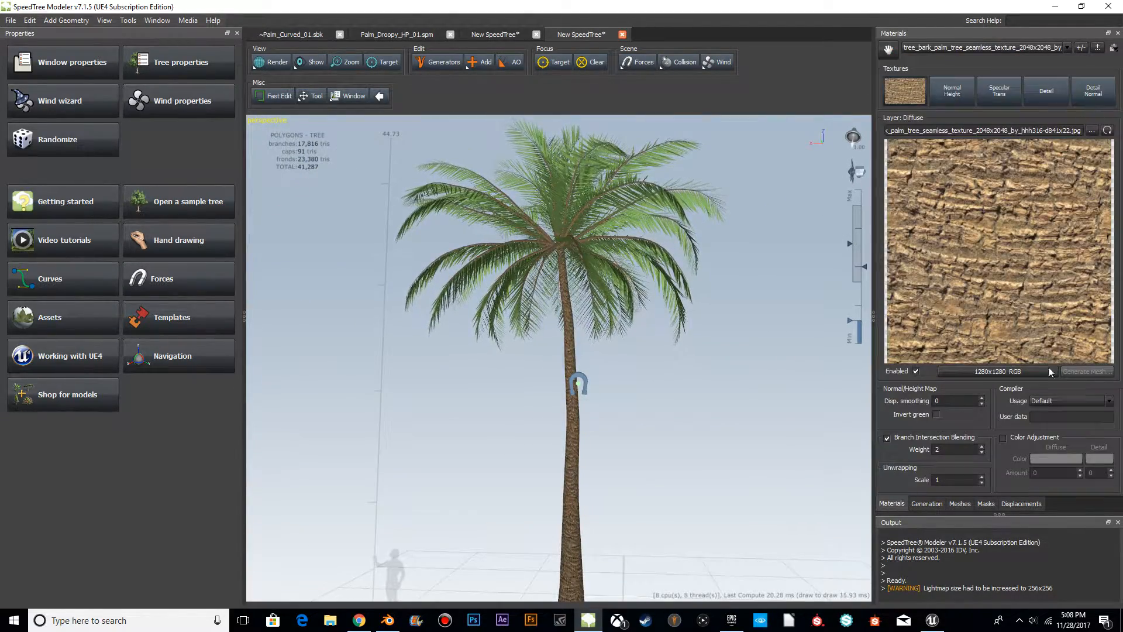
left_click(986, 504)
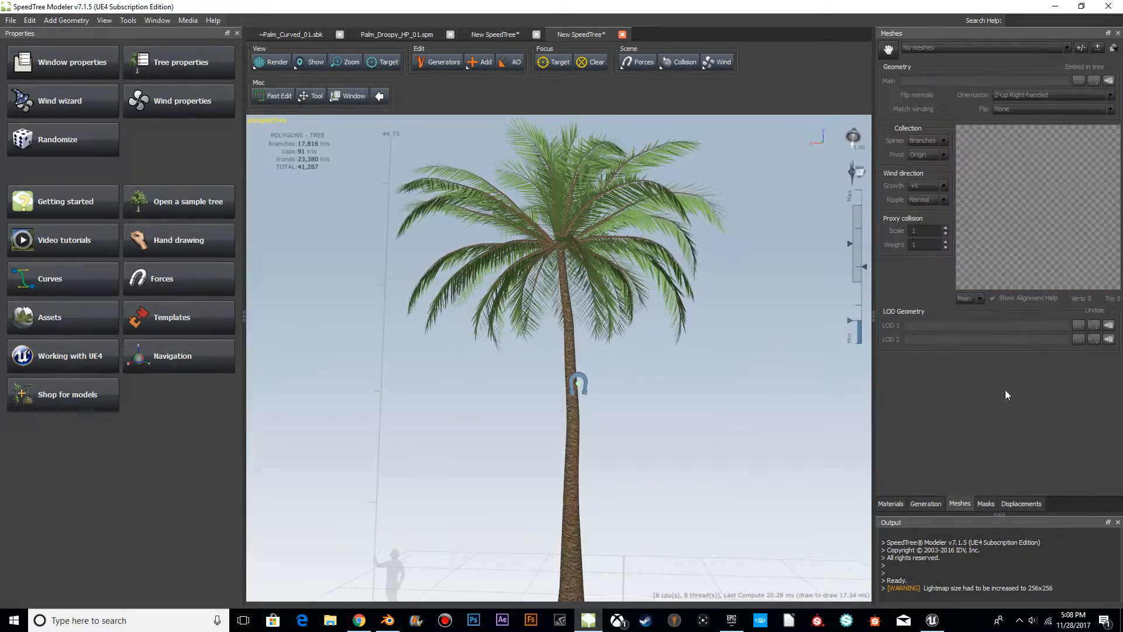
left_click(936, 504)
left_click(999, 170)
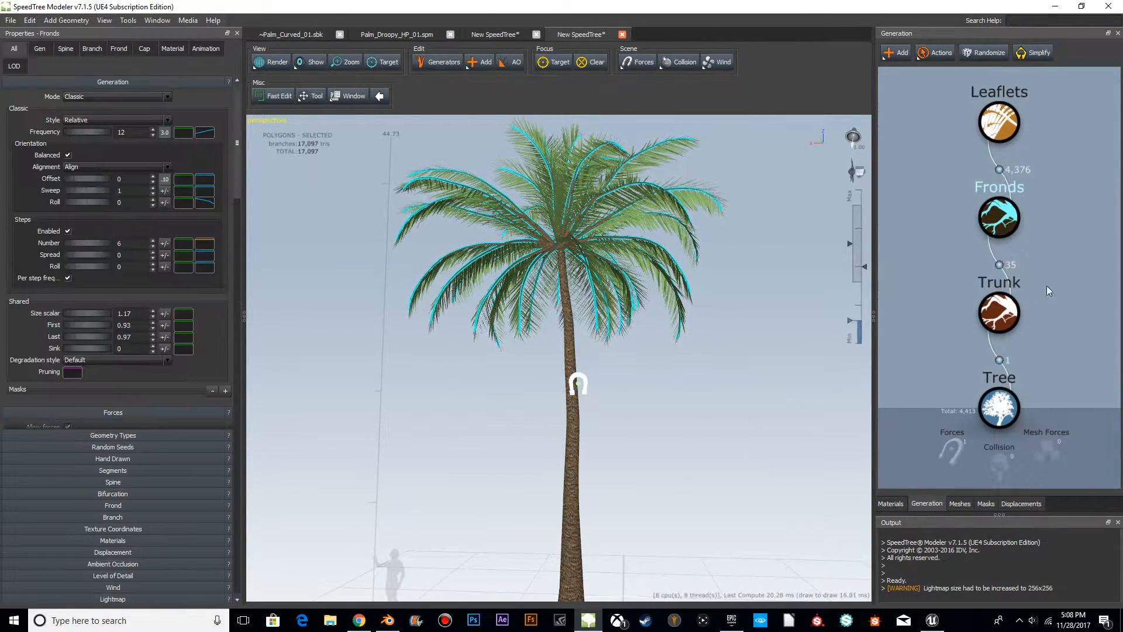
left_click_drag(999, 218, 998, 300)
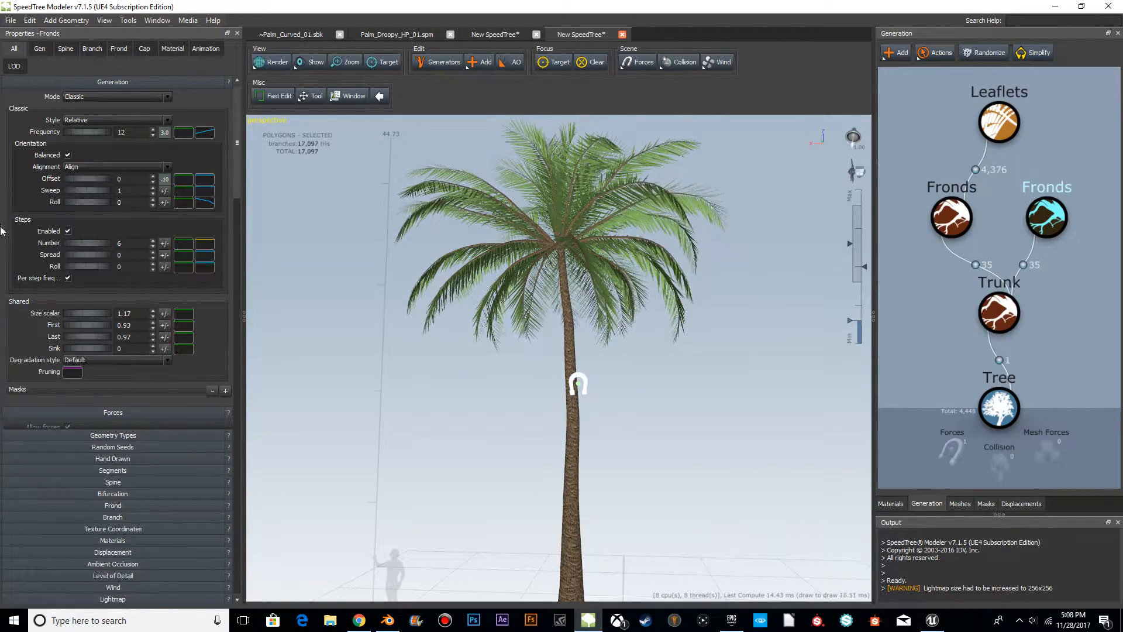
Set the duplicated fronds' generation frequency to 3
left_click_drag(125, 132, 97, 133)
type("8")
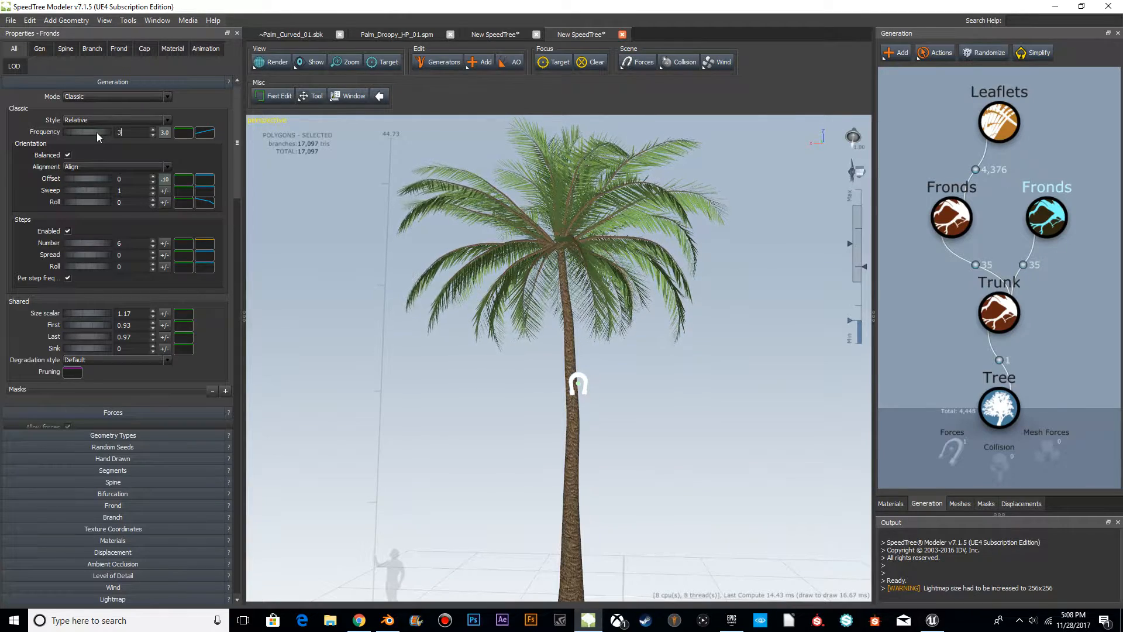
scroll(437, 278, "down", 5)
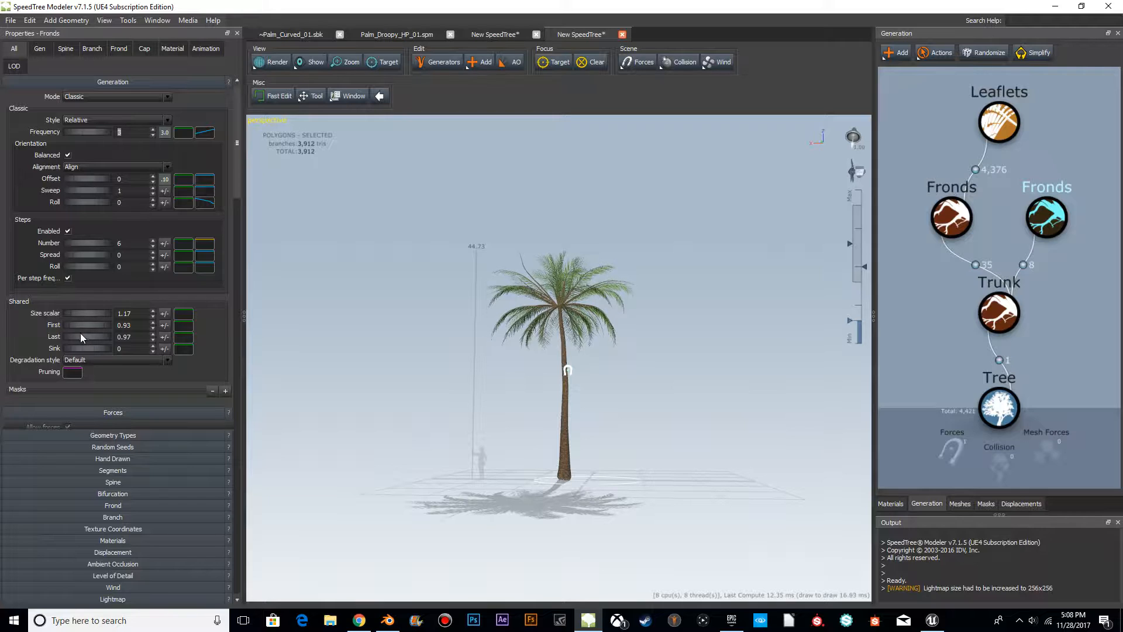
Lower the duplicated fronds on the trunk by setting their first position to 0.9 and last position to 0.91
left_click_drag(79, 335, 76, 340)
scroll(617, 345, "up", 5)
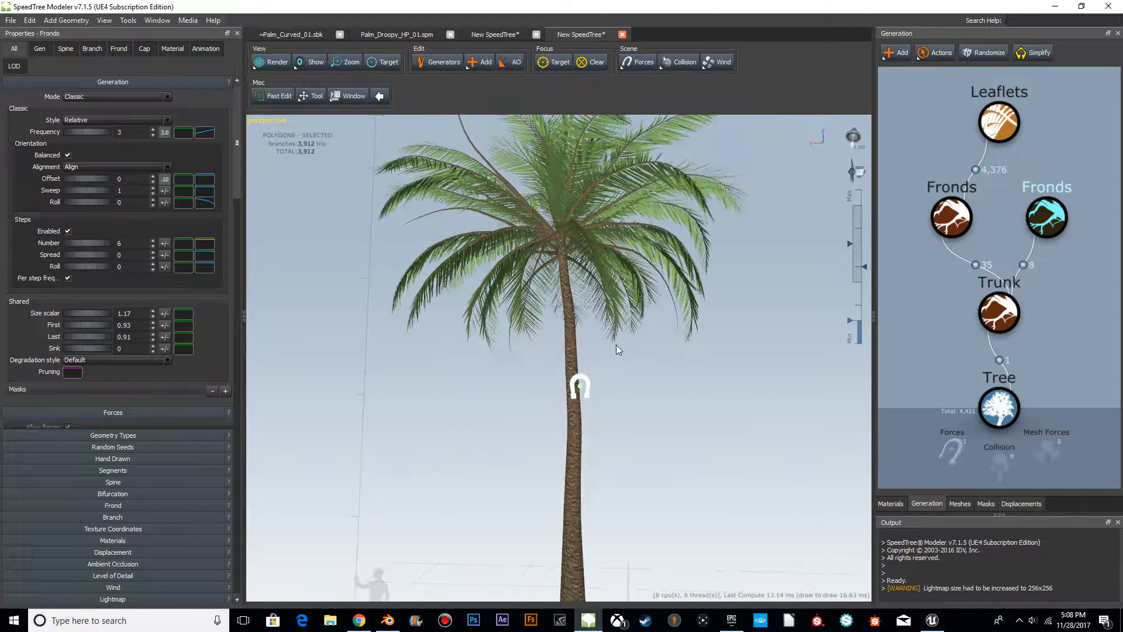
left_click_drag(621, 345, 550, 302)
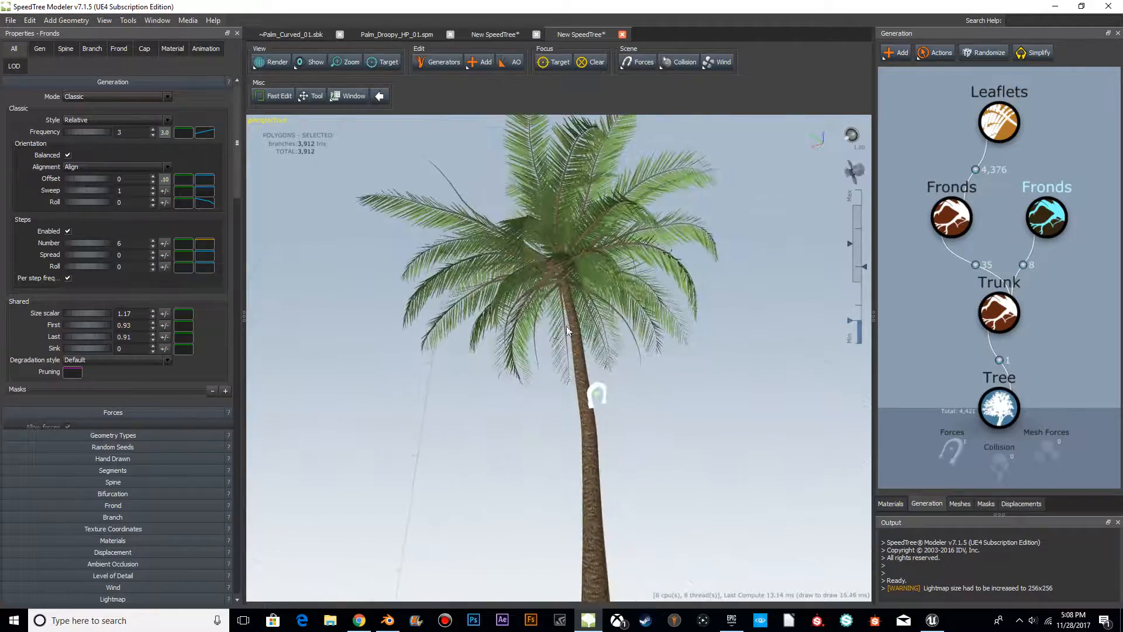
left_click(131, 324)
key("BackSpace")
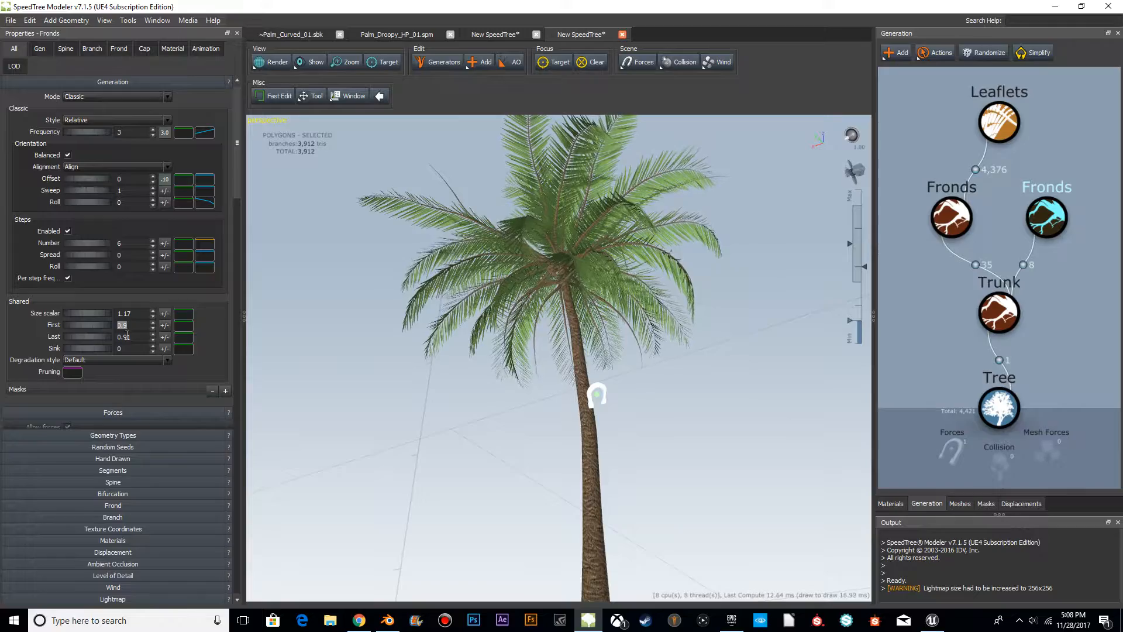
left_click_drag(554, 432, 627, 422)
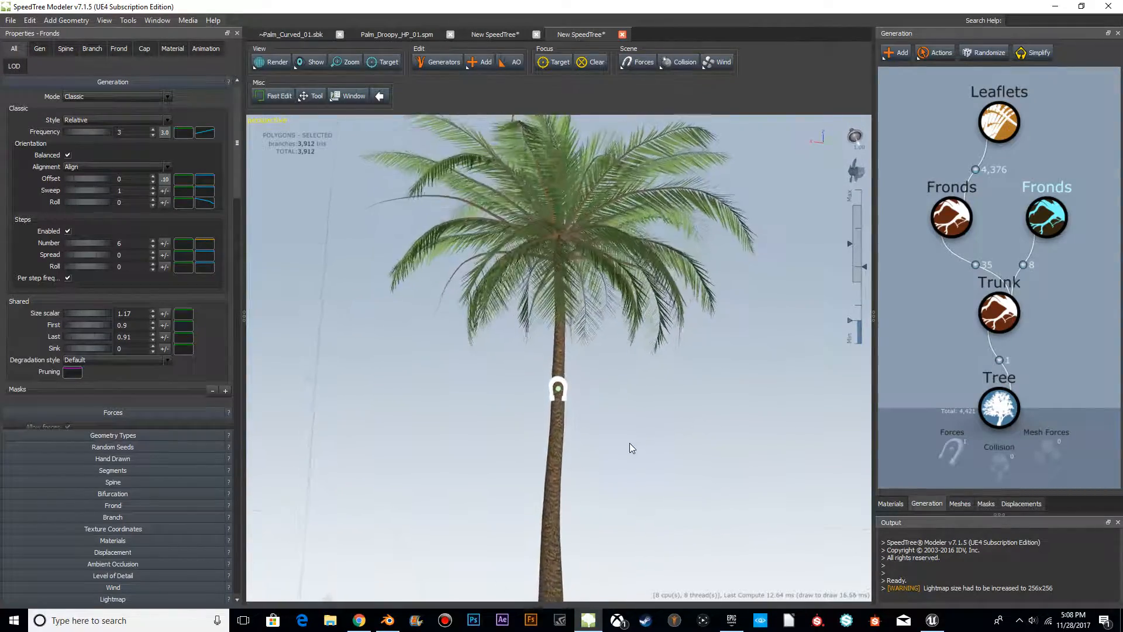
scroll(543, 446, "down", 5)
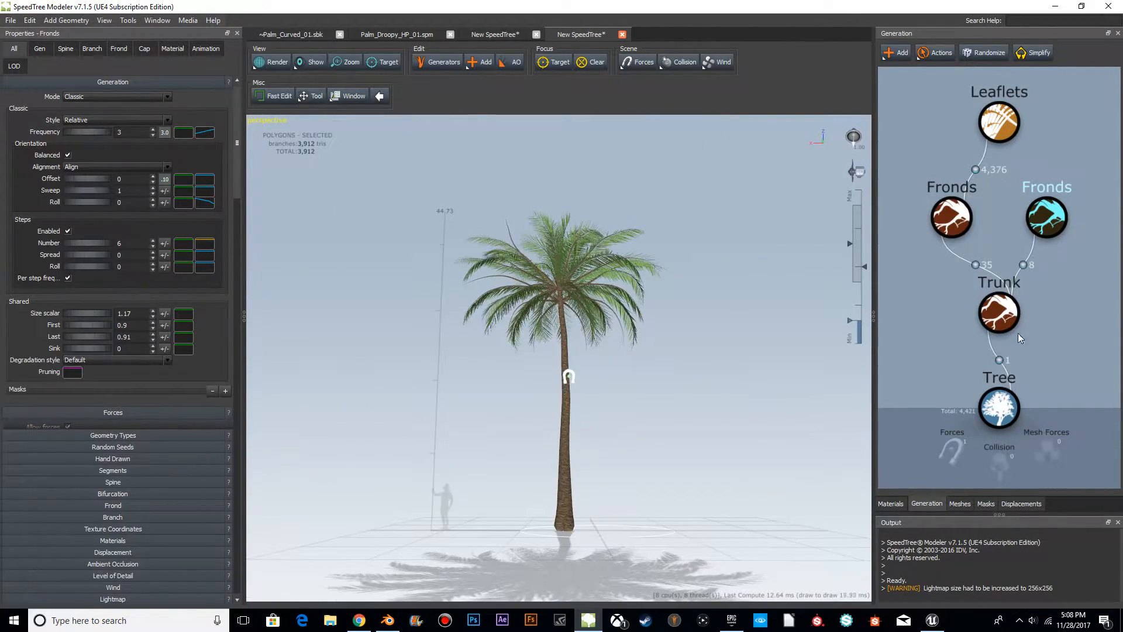
Add a second magnet force to the duplicated fronds and place it beside the trunk at about X 4.303, Y 3.191, Z 18.211
right_click(952, 451)
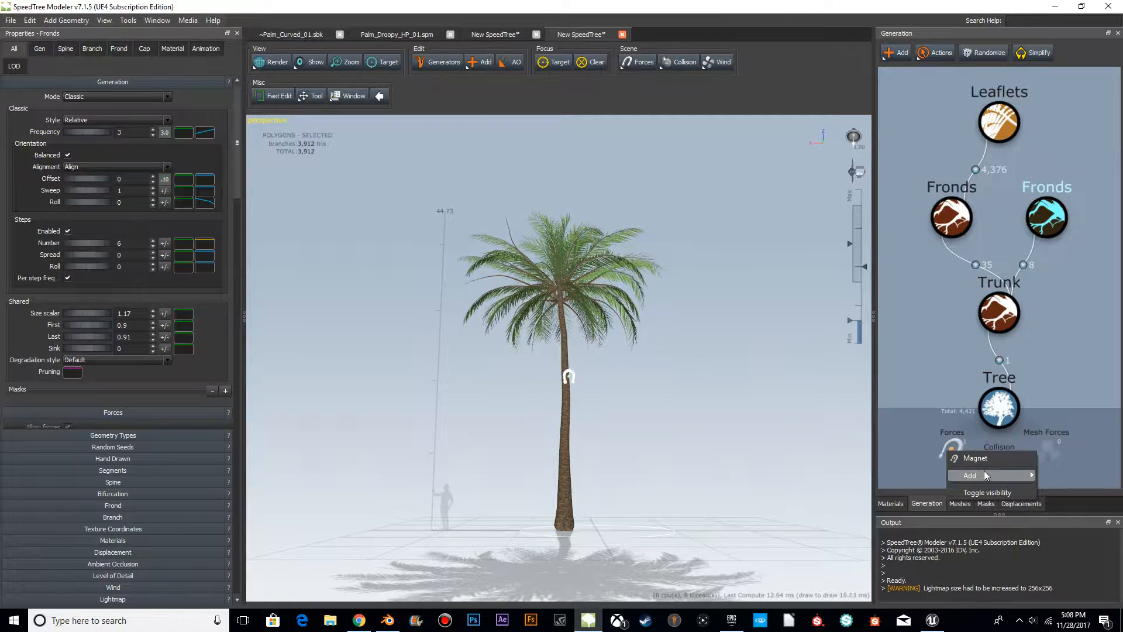
mouse_move(971, 475)
left_click(885, 491)
left_click_drag(563, 348, 574, 388)
left_click_drag(651, 370, 598, 324)
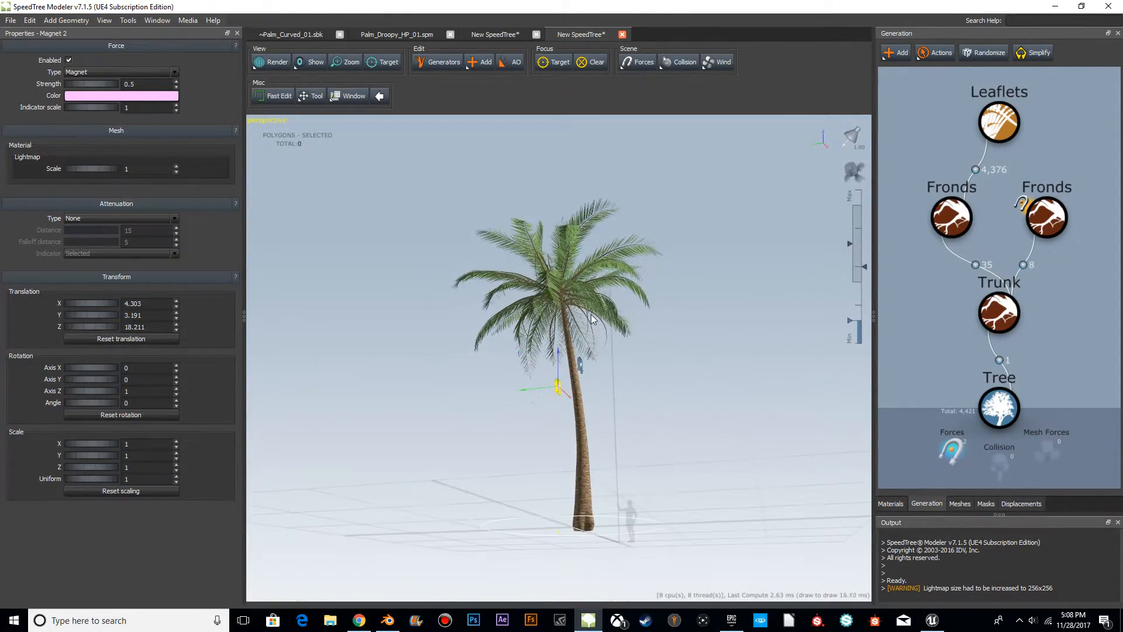
Raise the second magnet force's strength to about 3.79 and move it onto the trunk at Y -0.205
left_click(588, 317)
scroll(665, 349, "down", 5)
scroll(757, 389, "up", 5)
left_click_drag(694, 384, 761, 349)
scroll(761, 354, "down", 3)
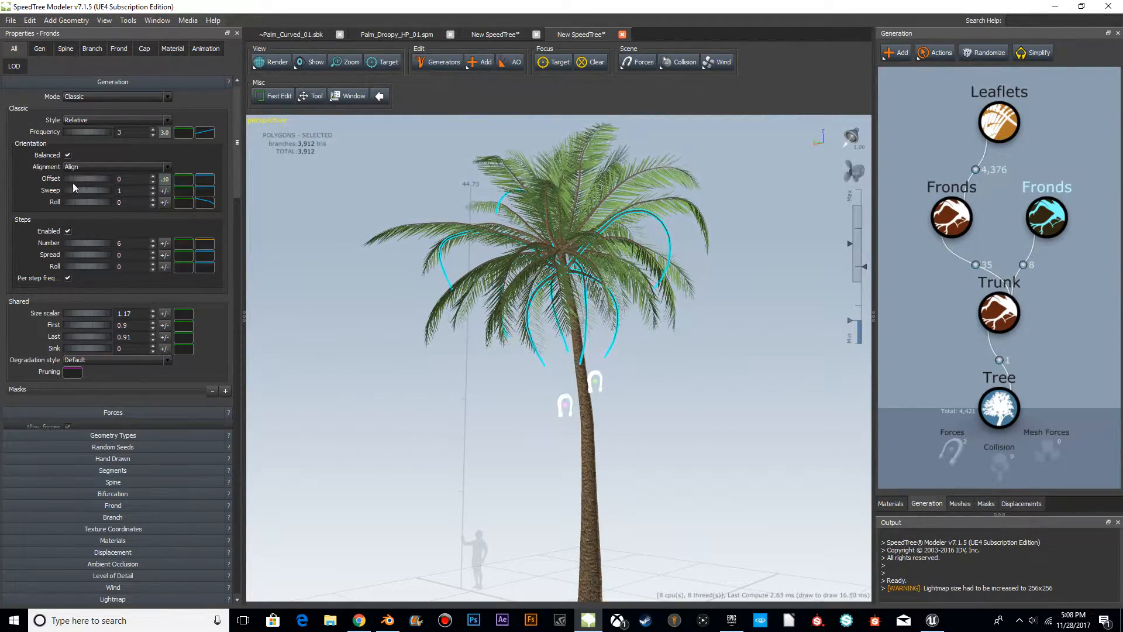
left_click(661, 443)
left_click_drag(658, 438, 637, 441)
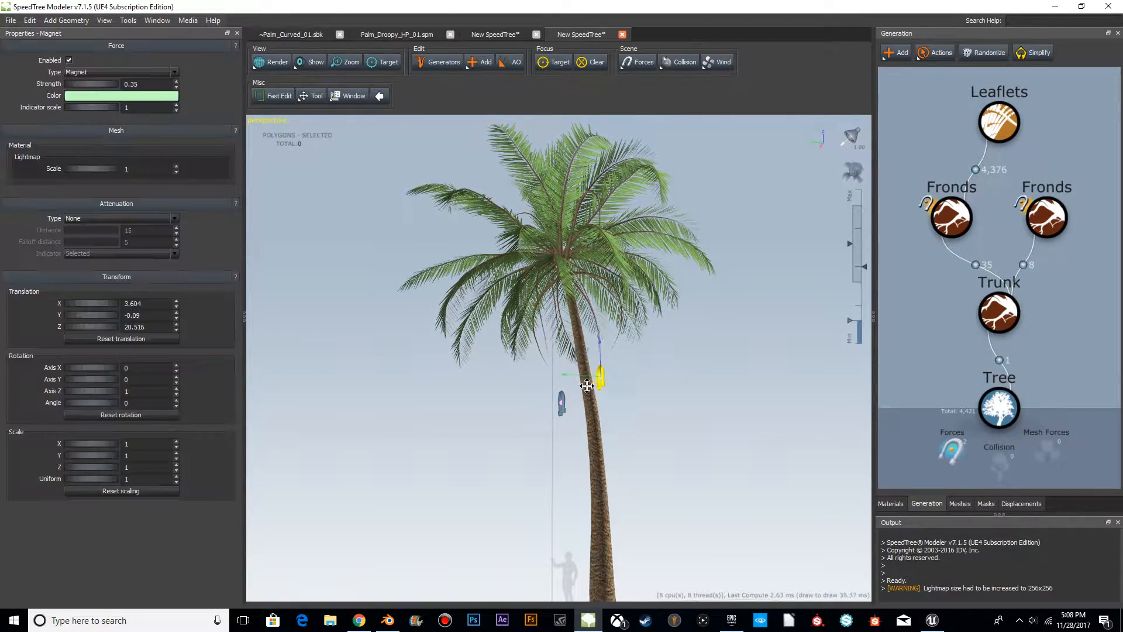
left_click(560, 402)
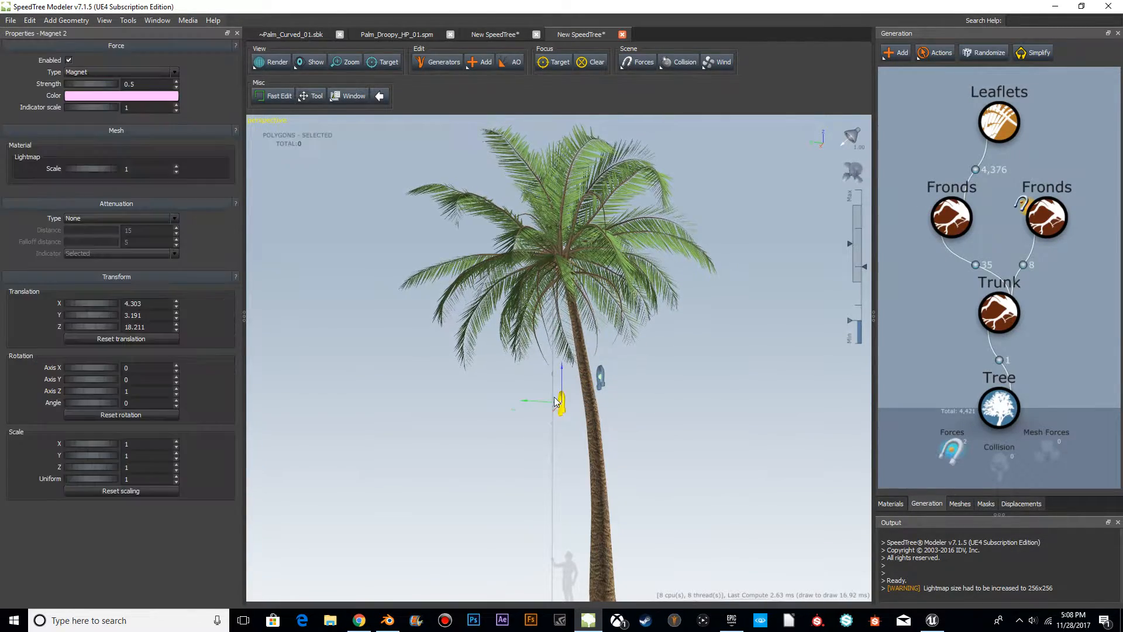
left_click_drag(158, 100, 291, 139)
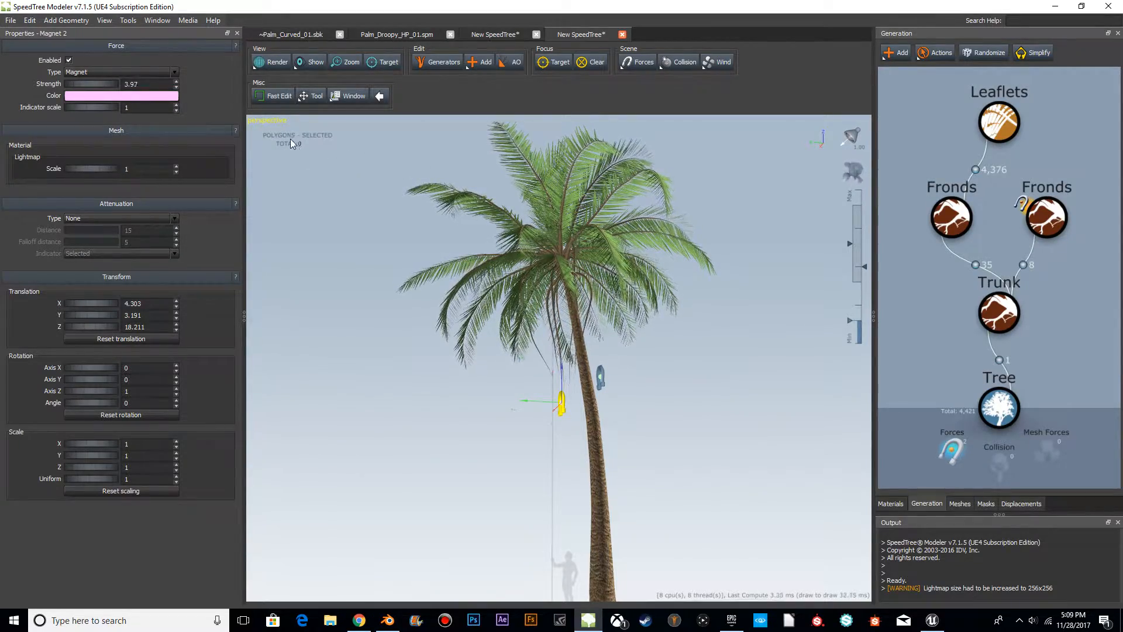
left_click_drag(516, 304, 565, 393)
left_click_drag(603, 427, 624, 312)
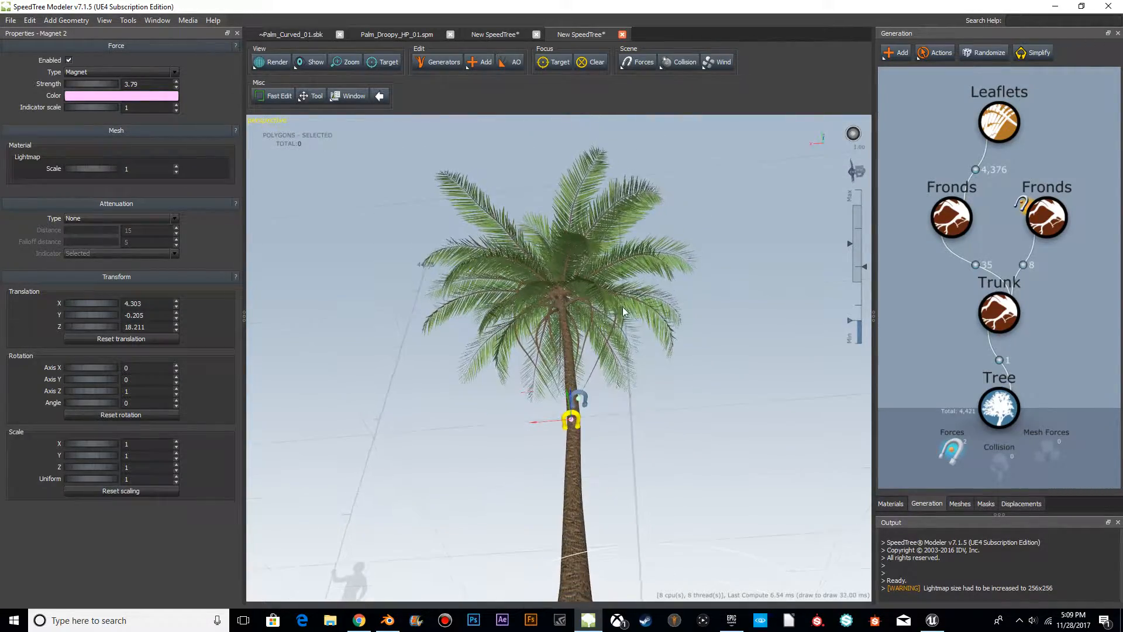
Adjust the second magnet's influence on the duplicated fronds and toggle the first magnet force for them
left_click(573, 307)
left_click_drag(700, 376, 583, 368)
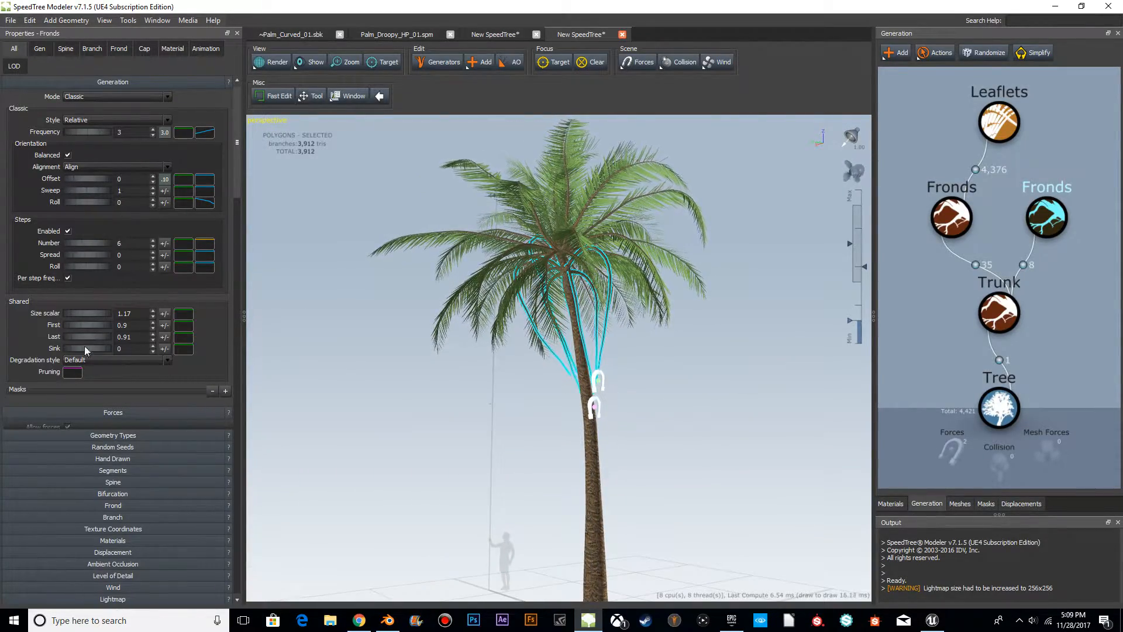
scroll(88, 345, "down", 3)
mouse_move(106, 344)
left_mouse_down()
mouse_move(89, 342)
mouse_move(100, 351)
left_mouse_up()
left_click(69, 333)
Duplicate the leaflets generator and attach the copy to the duplicated fronds
left_click(1017, 127)
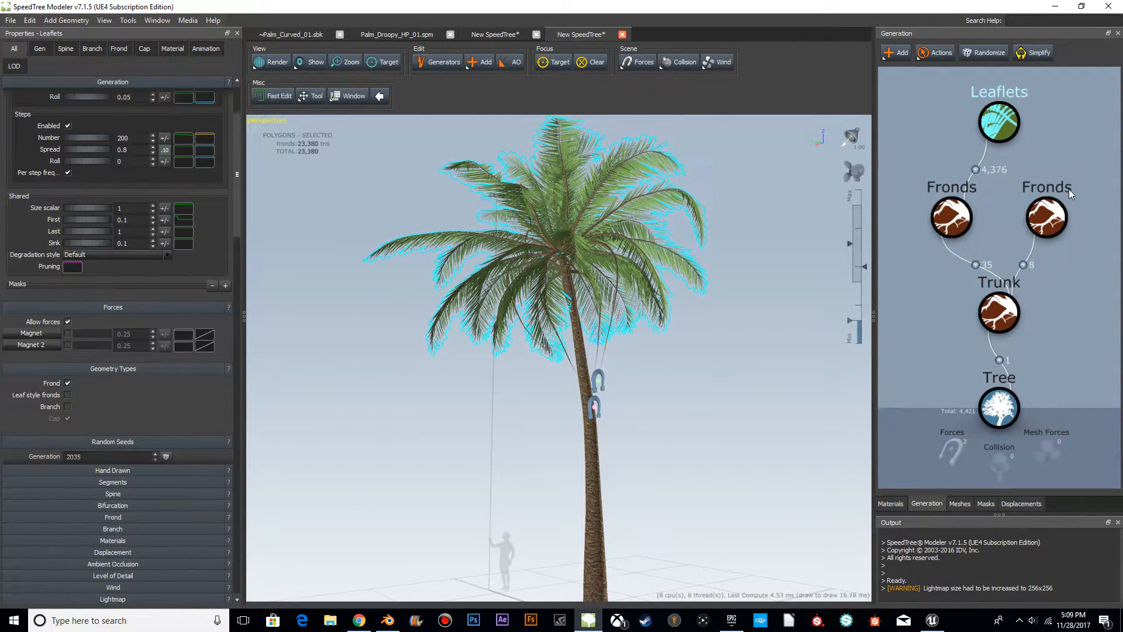
key("ctrl+v")
left_click_drag(1049, 124, 1047, 217)
left_click_drag(736, 298, 394, 293)
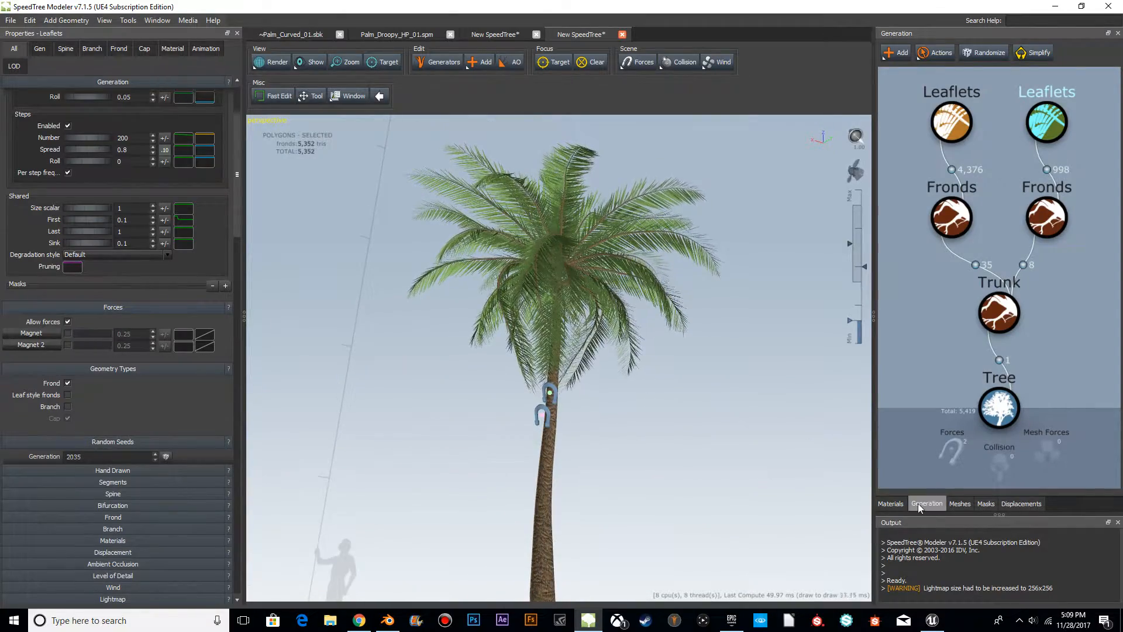
Create a new material from Palm_Leaf_02.png, searching the drive for "palm lea" to find the texture
left_click(891, 504)
left_click(1098, 47)
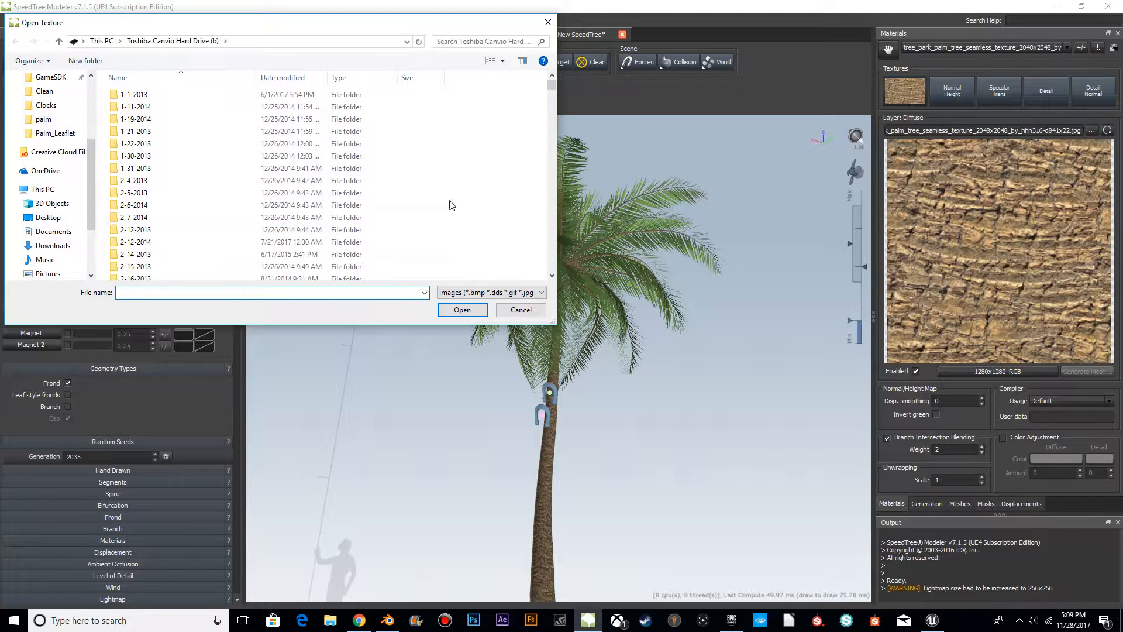
left_click(477, 41)
type("pa")
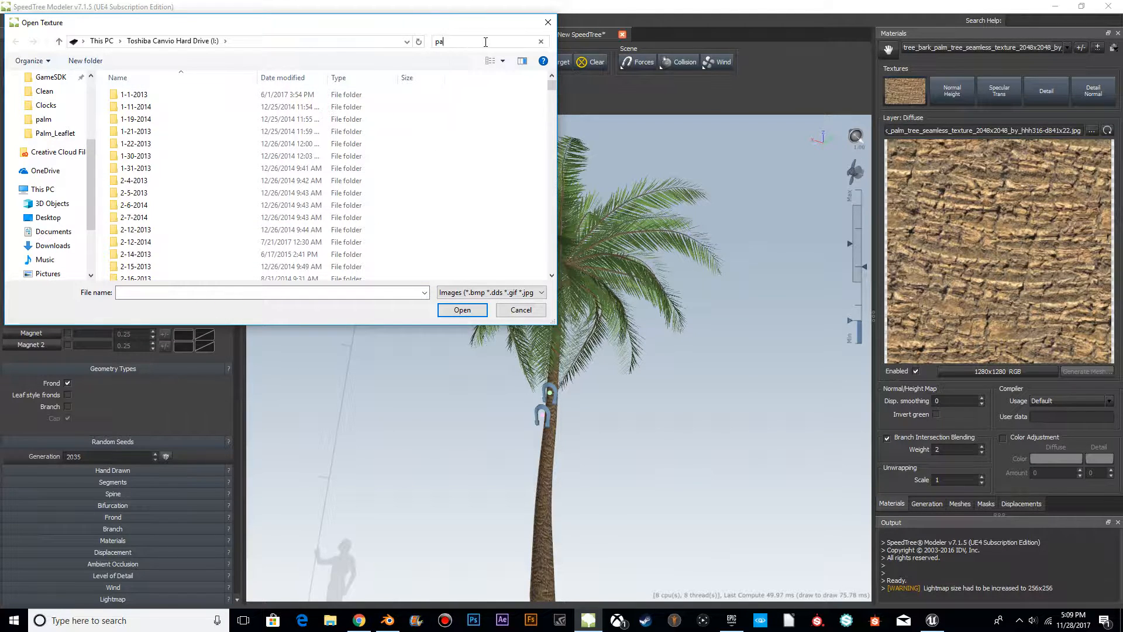
type("lm leA")
key("BackSpace")
type("a")
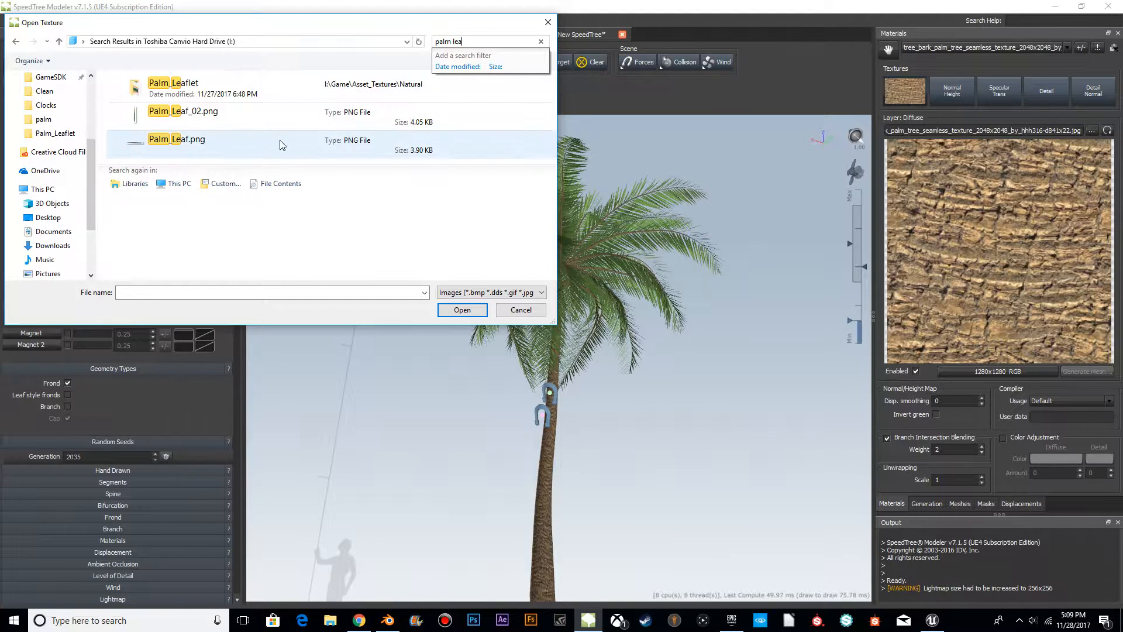
left_click(281, 144)
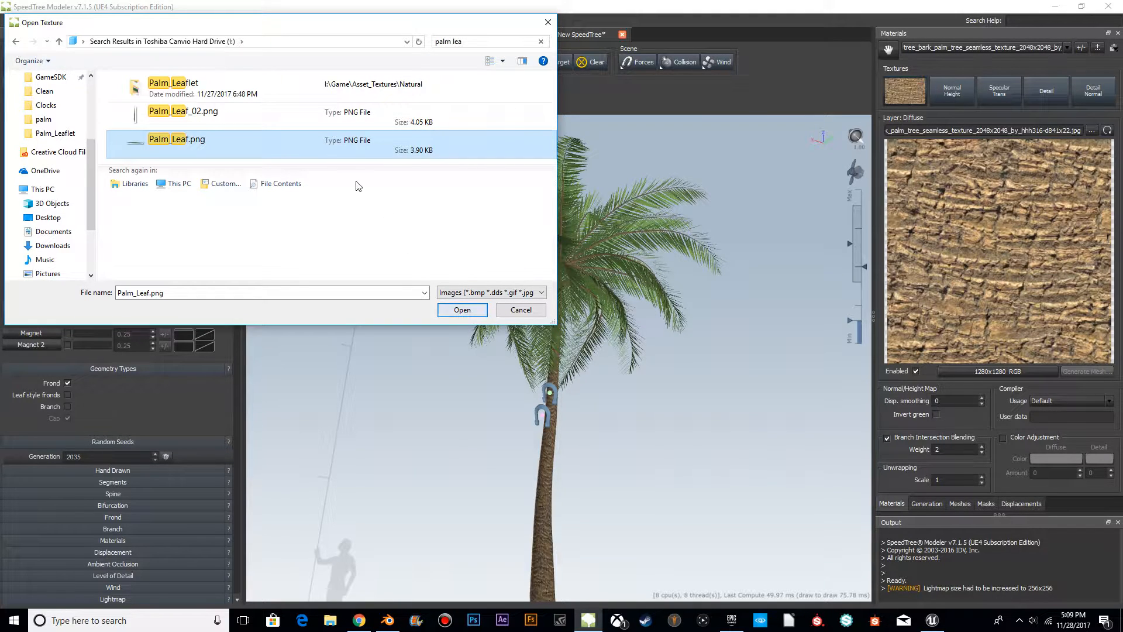
left_click(327, 116)
left_click(462, 310)
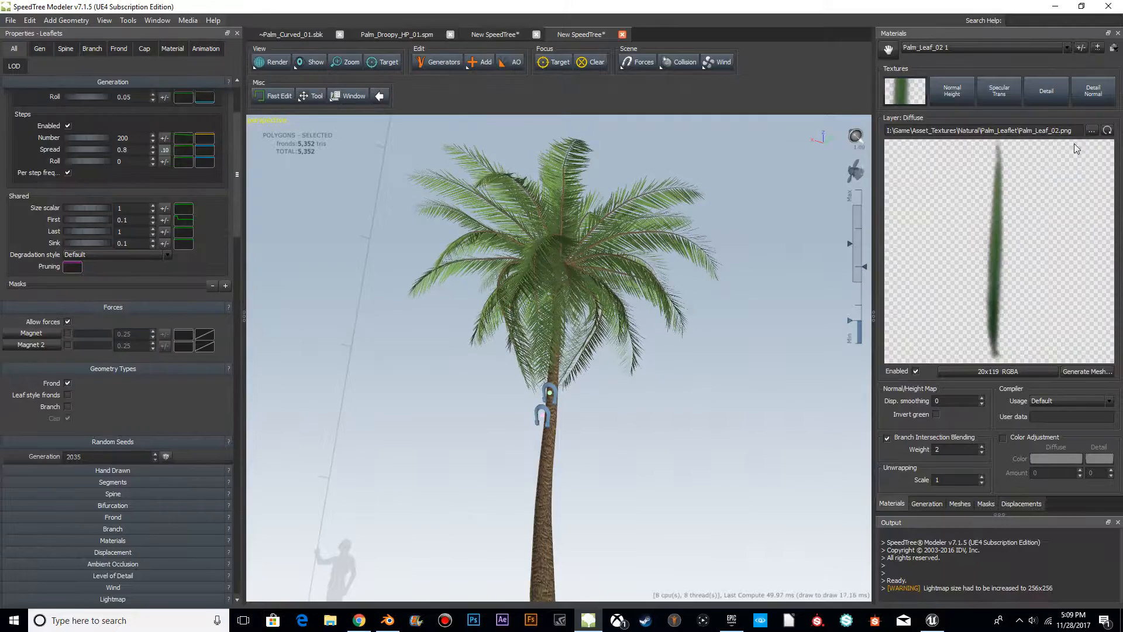
Enable color adjustment on the new leaf material with a yellow-green diffuse color and an amount of 0.8
left_click(1003, 438)
left_click(1053, 458)
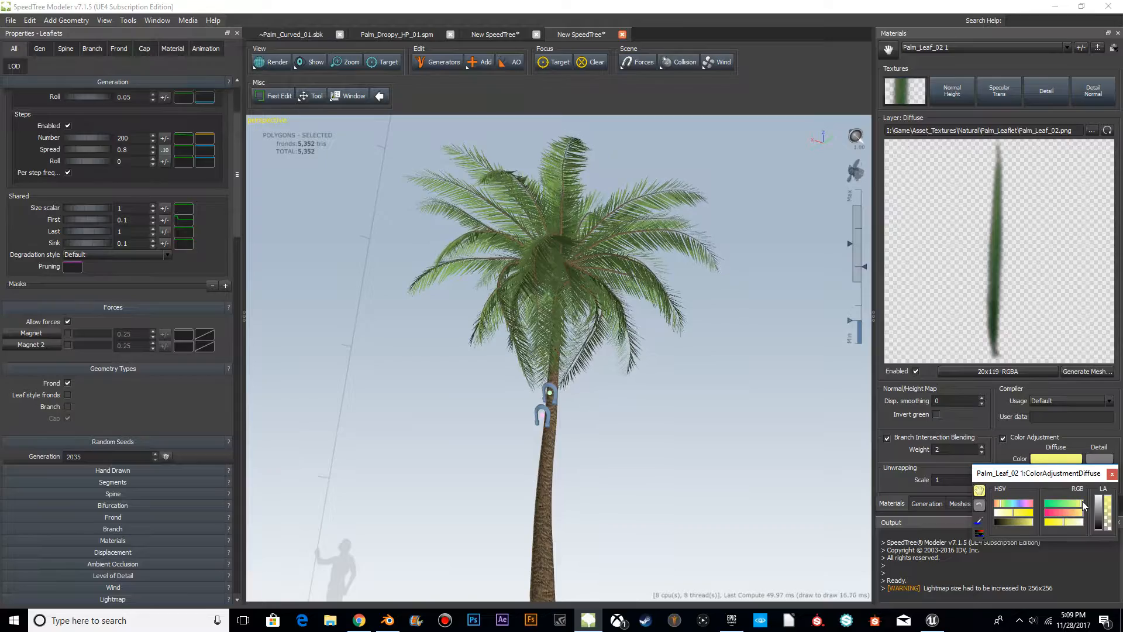
left_click(1113, 474)
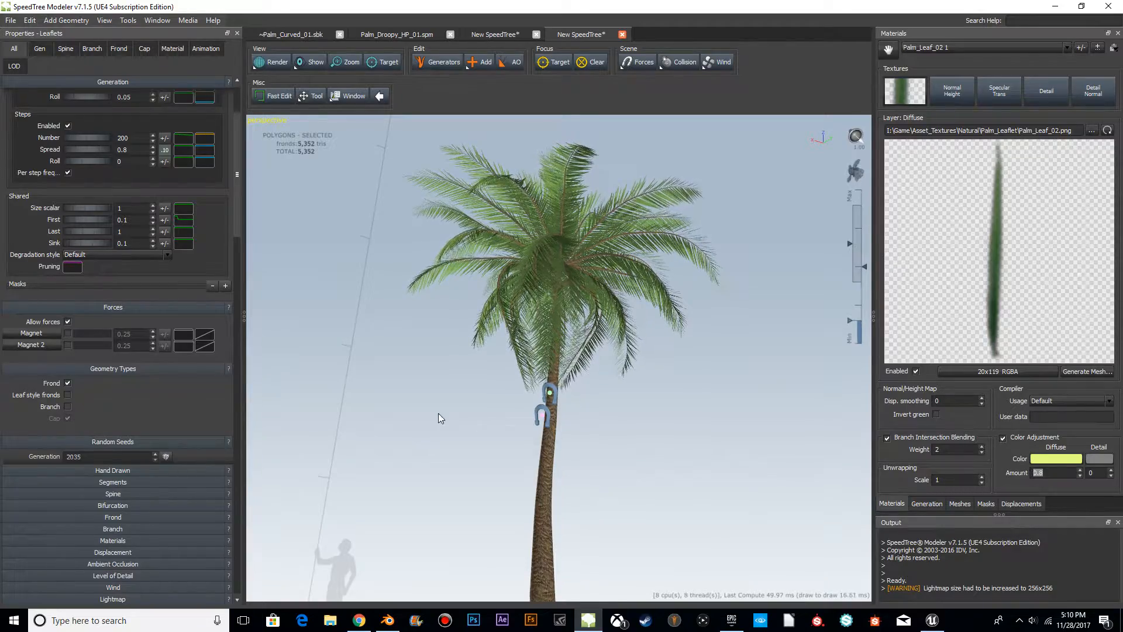
Try white, green and dark grey diffuse tints on the new leaf material, and undo the tint change
scroll(702, 406, "up", 5)
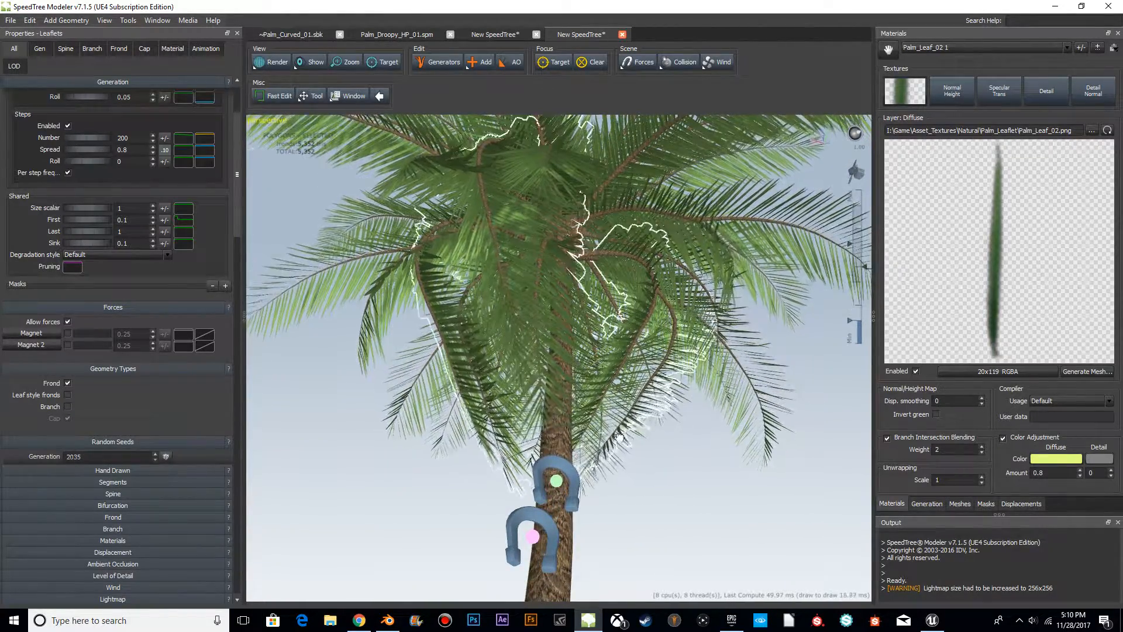
left_click_drag(678, 469, 621, 489)
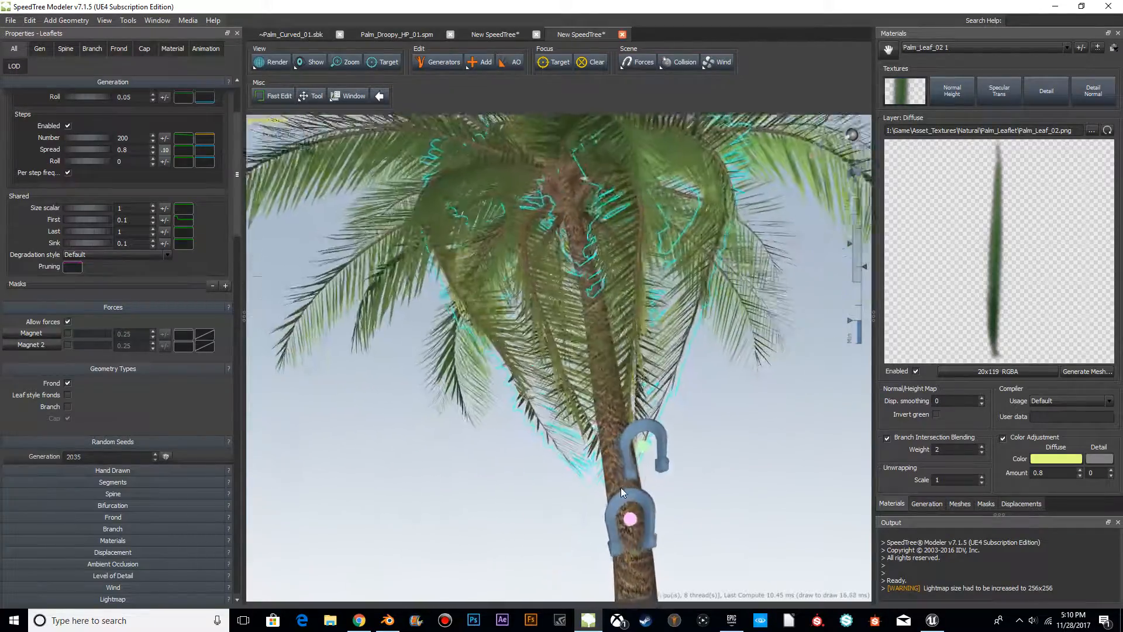
scroll(621, 487, "down", 10)
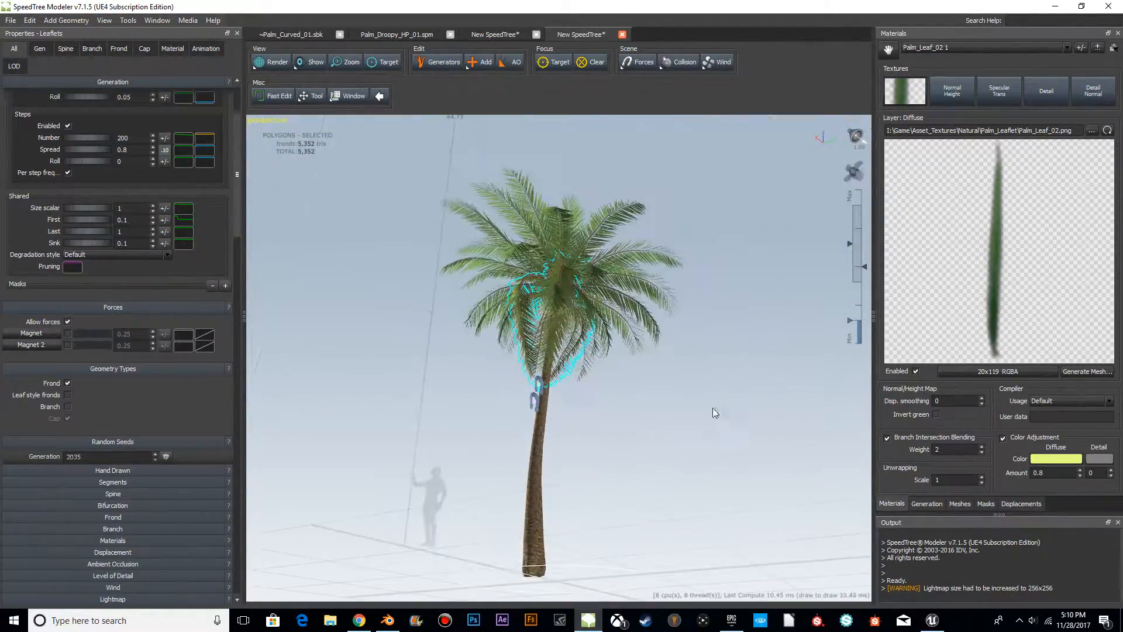
scroll(711, 417, "up", 5)
left_click(1039, 460)
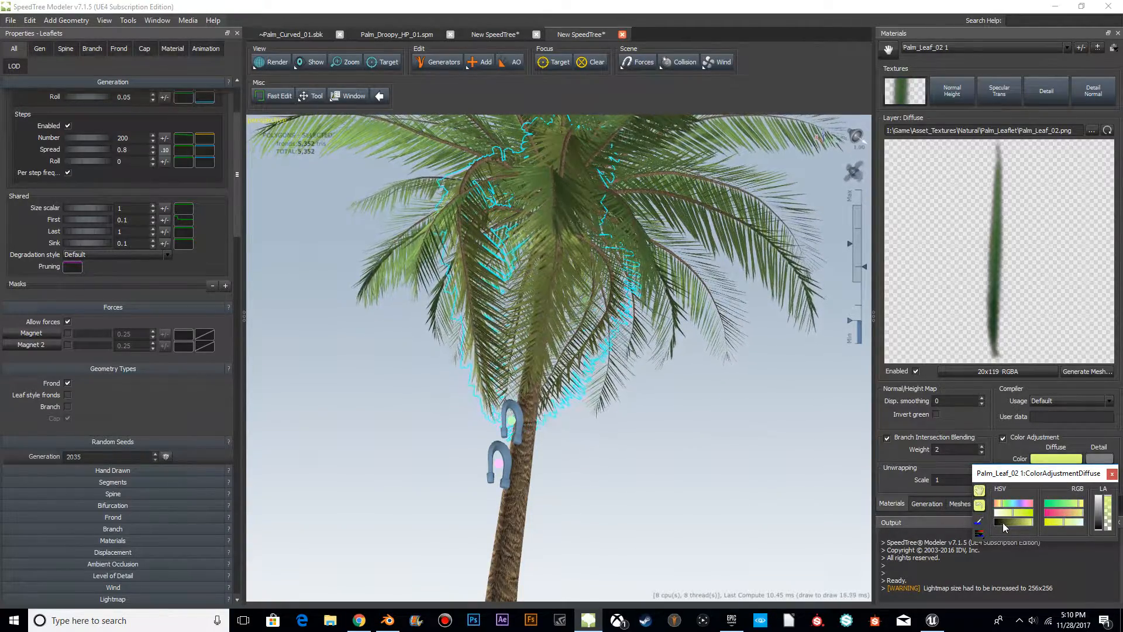
left_click_drag(1017, 521, 1062, 517)
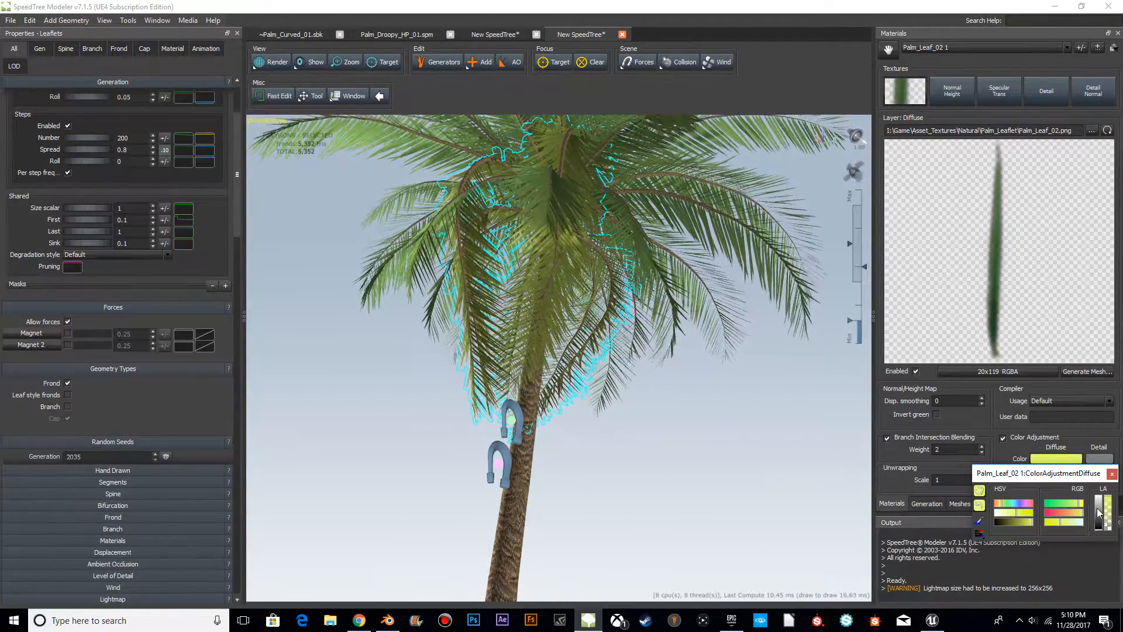
left_click_drag(1104, 513, 1120, 475)
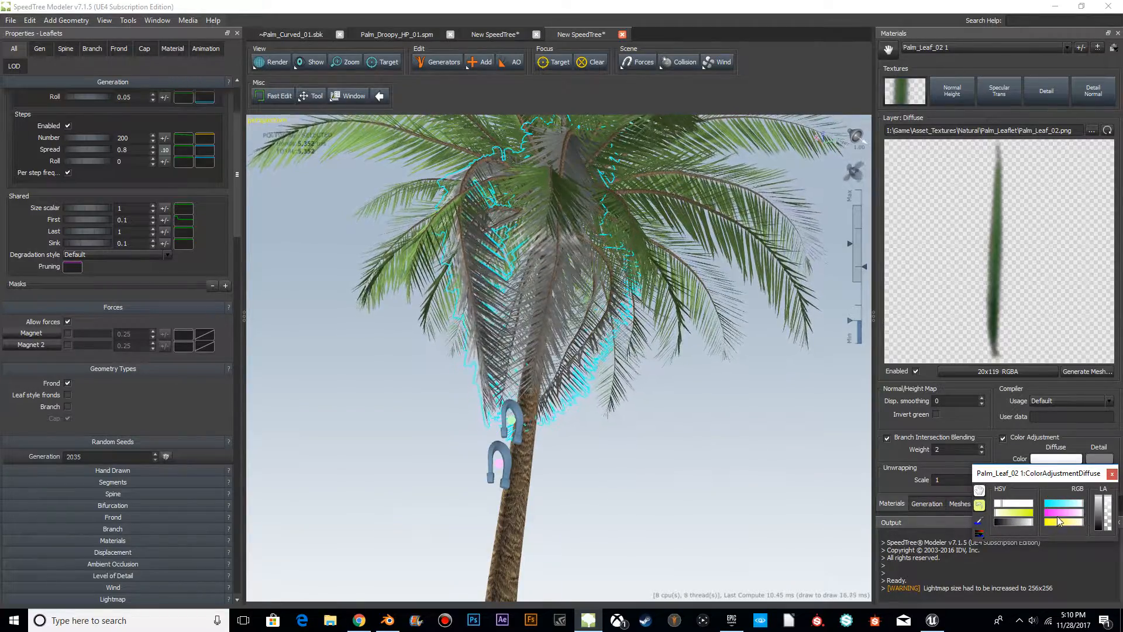
left_click(1067, 514)
left_click(1012, 504)
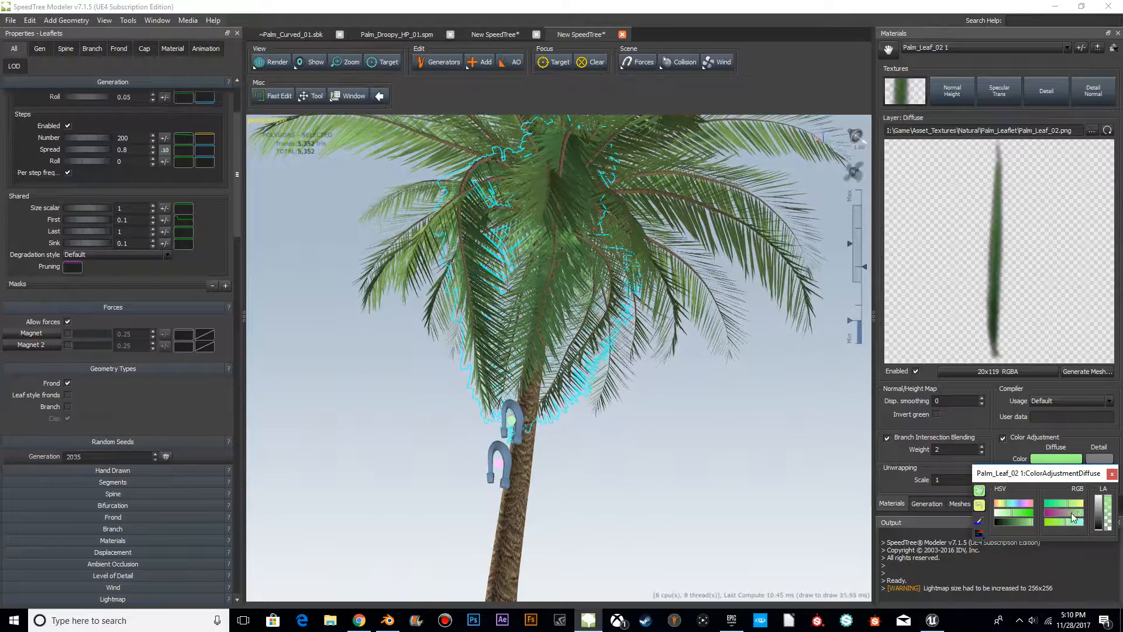
left_click_drag(1094, 524, 1102, 532)
key("Escape")
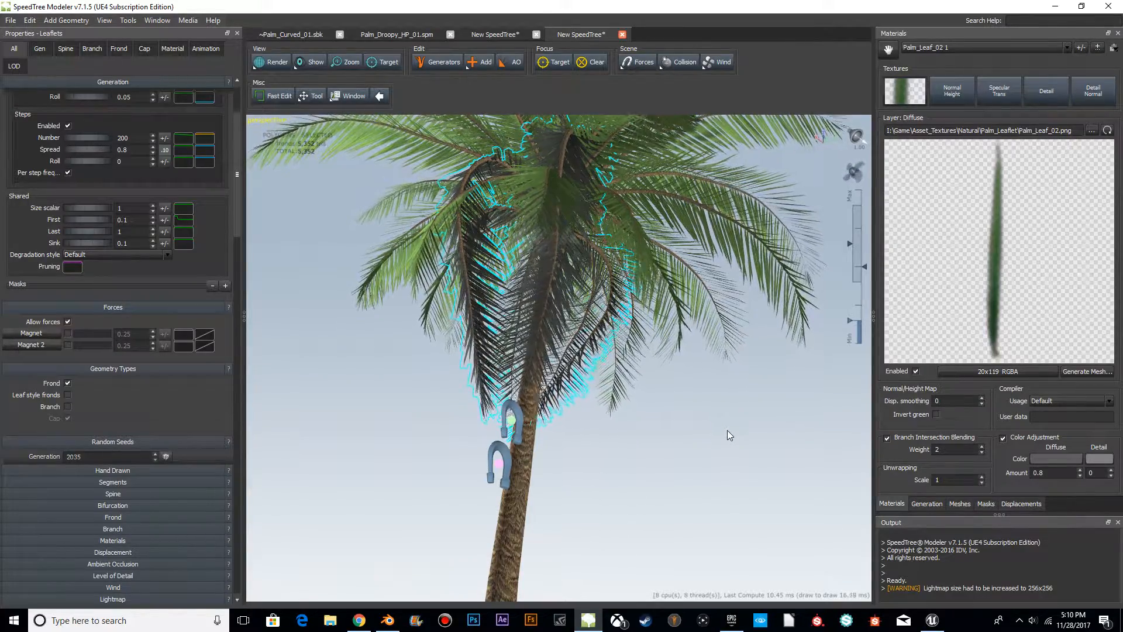
key("ctrl+z")
Compare the upper and lower leaflets' coloring with the Palm_Leaf_02 material displayed, and select the lower leaflets
scroll(767, 412, "down", 4)
left_click_drag(766, 411, 689, 399)
key("super")
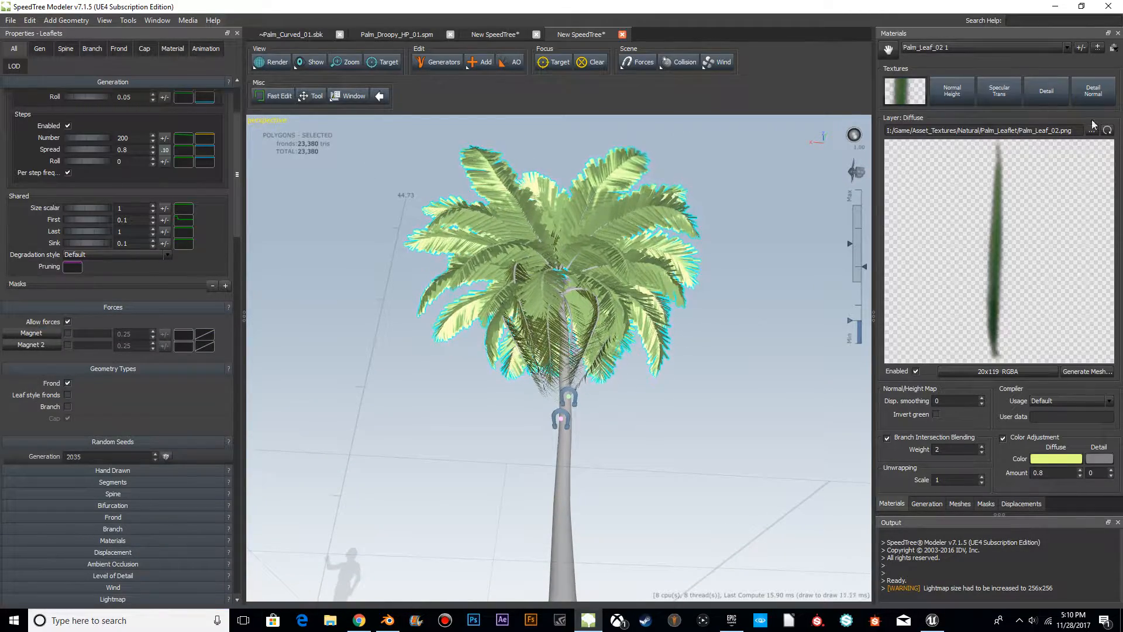
left_click_drag(681, 226, 771, 257)
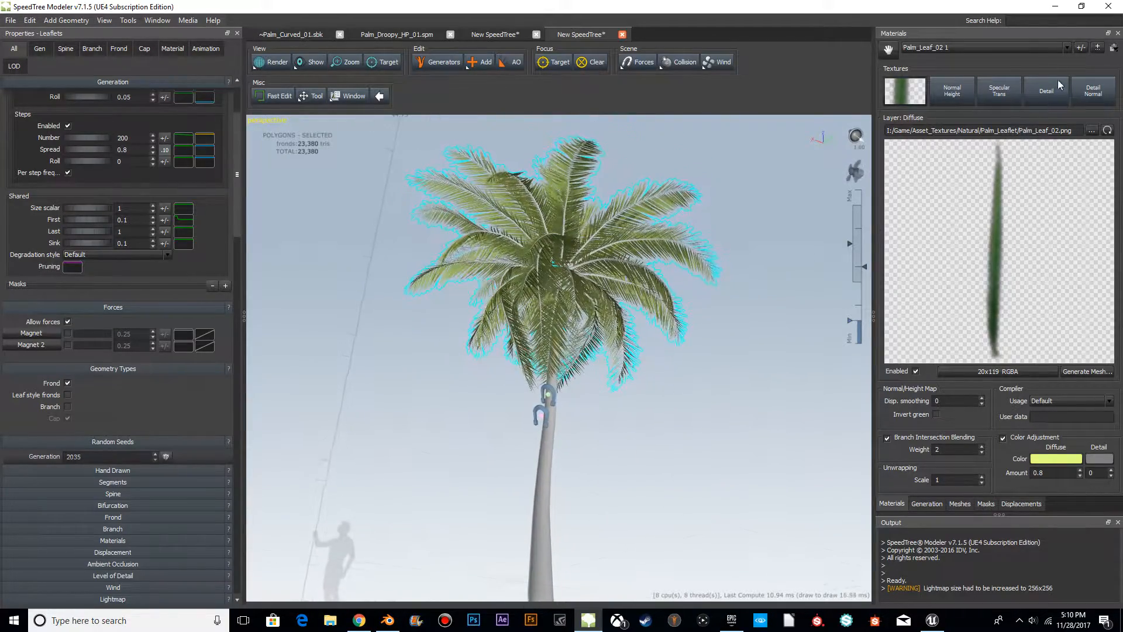
left_click(1005, 42)
left_click(991, 55)
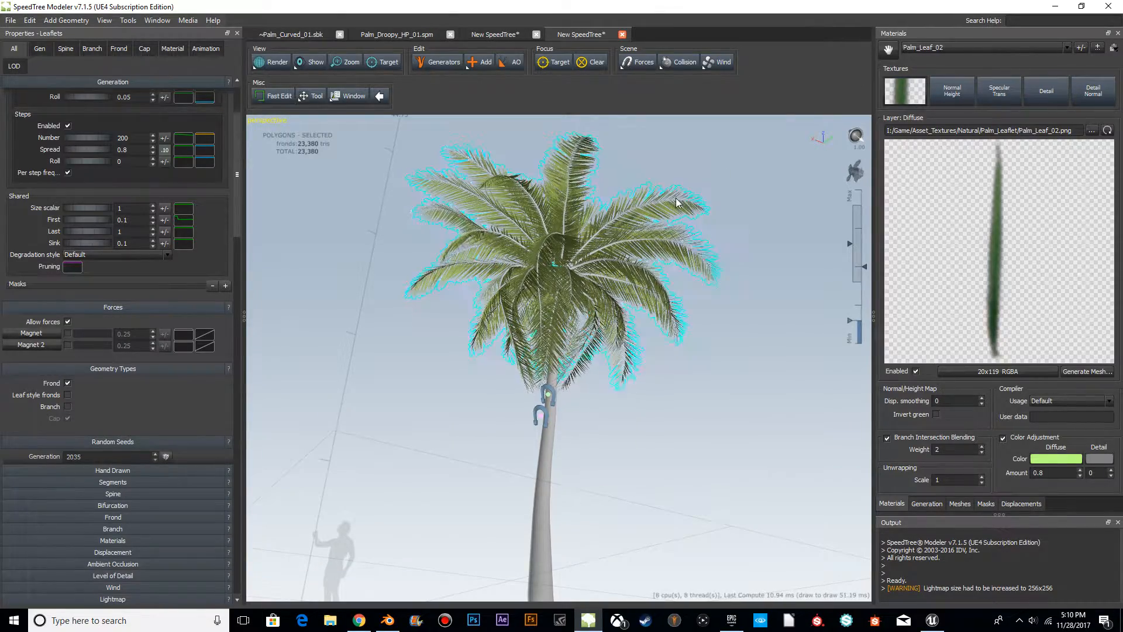
scroll(601, 411, "up", 3)
left_click(649, 412)
left_click_drag(650, 411, 617, 408)
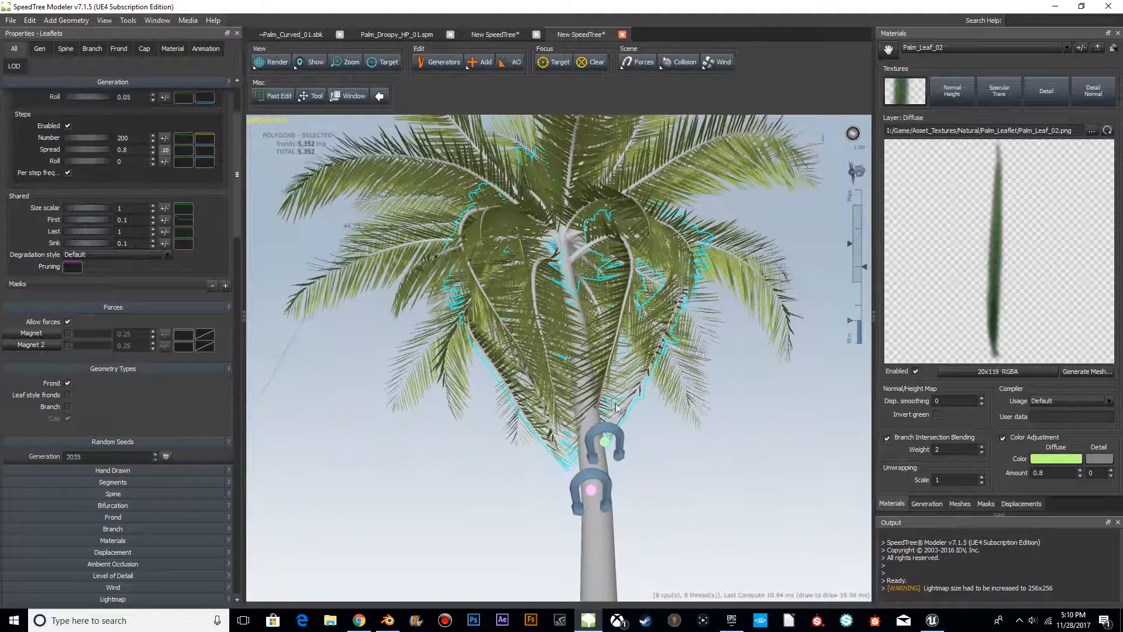
Try a green diffuse color on the Palm_Leaf_02 1 material and return it to yellow-green
left_click(1005, 48)
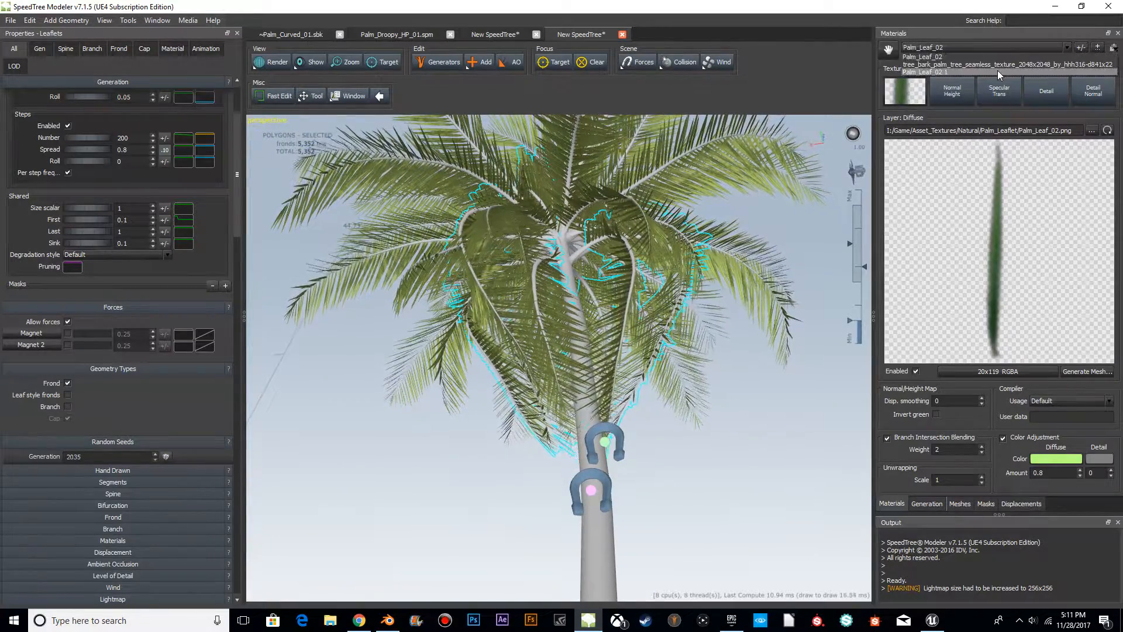
left_click(1052, 460)
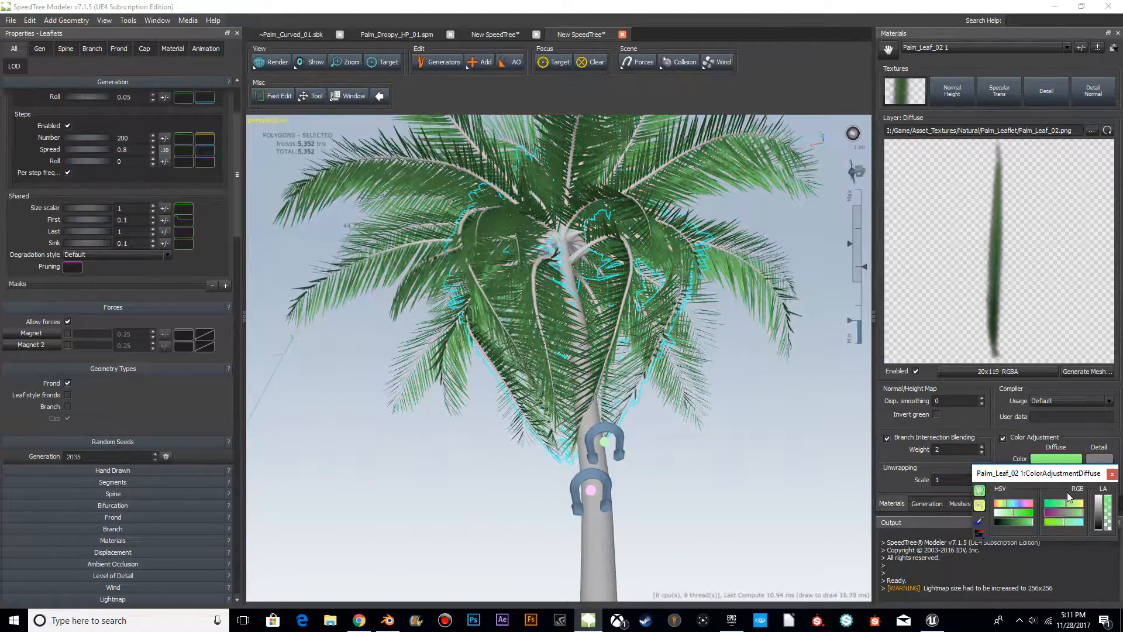
left_click(1113, 473)
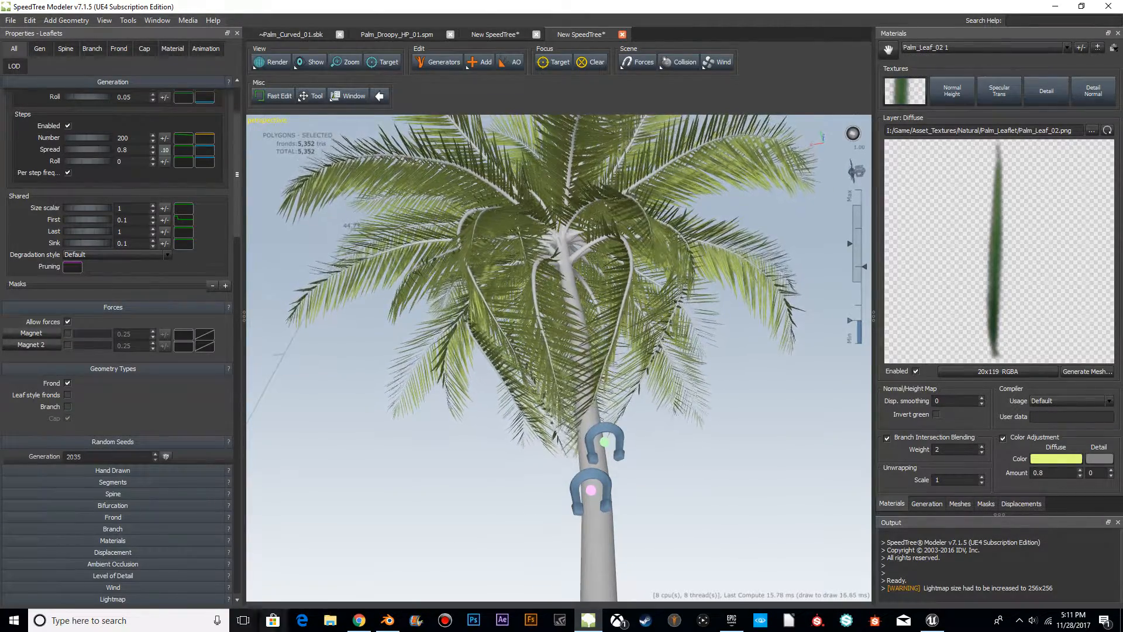
Switch to File Explorer, search the Toshiba Canvio hard drive for "leaflets", and open the Palm_Leaflet folder
left_click(331, 620)
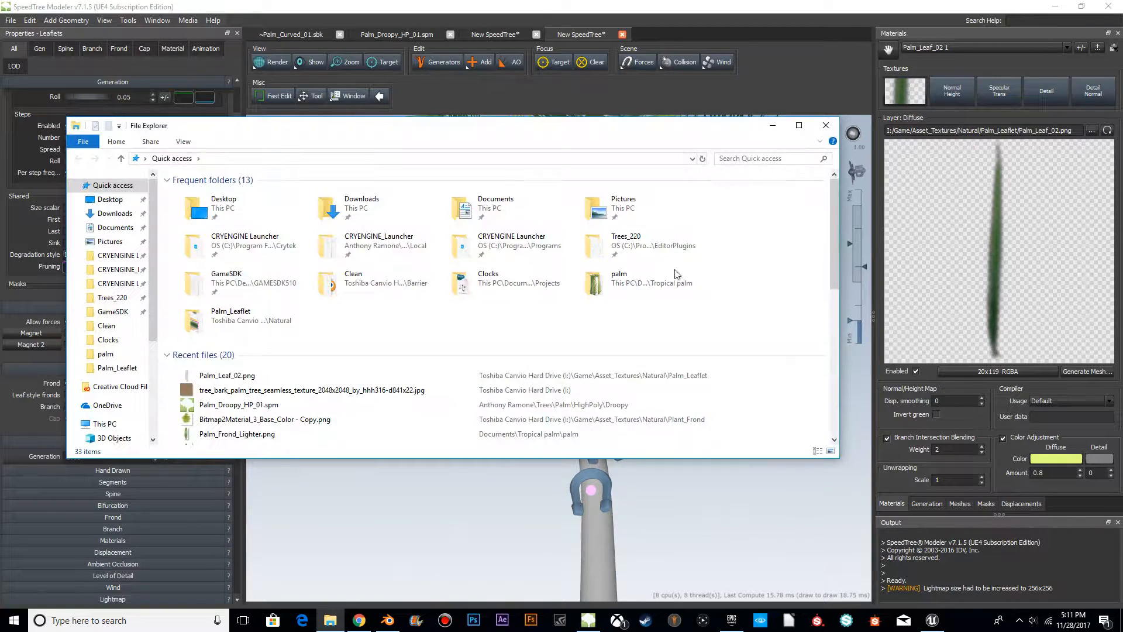
double_click(602, 282)
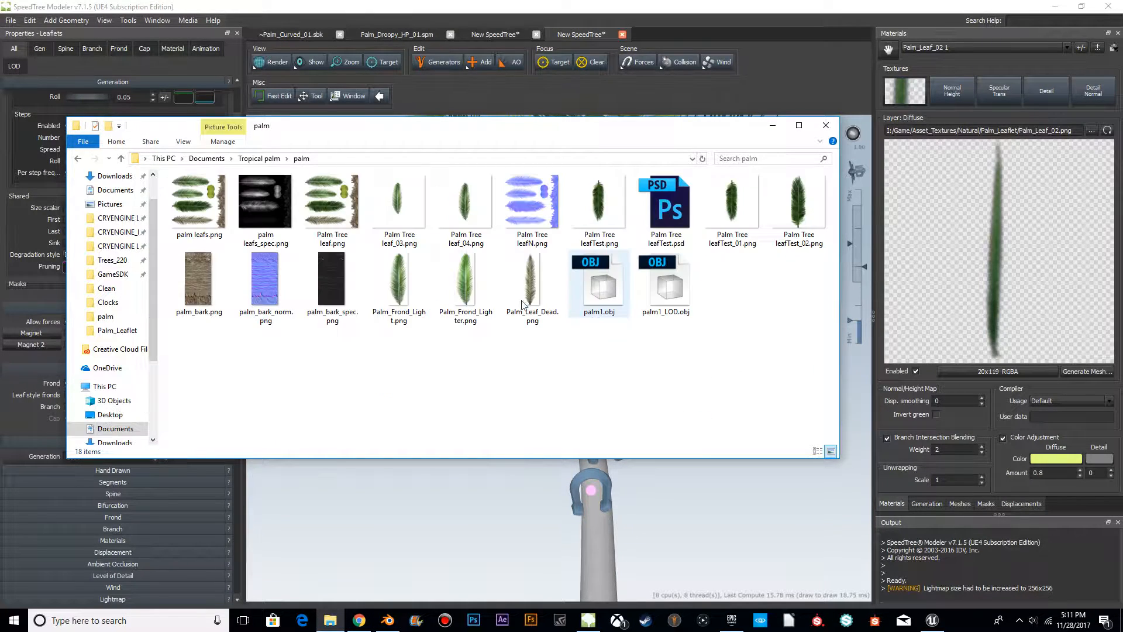
key("alt+Left")
scroll(72, 421, "down", 3)
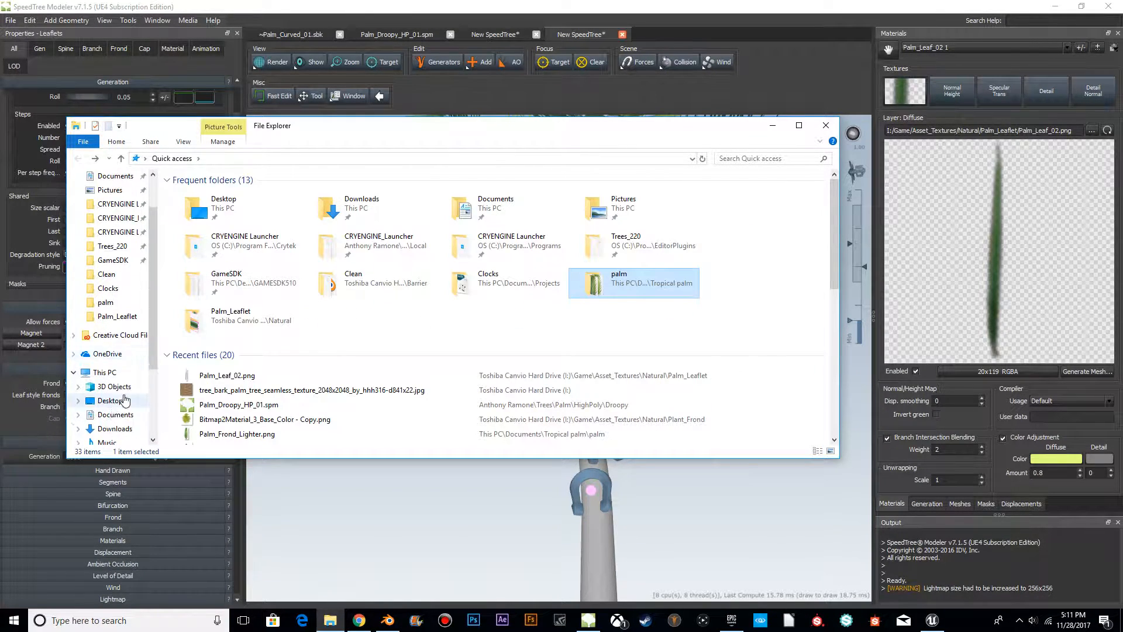
left_click(127, 433)
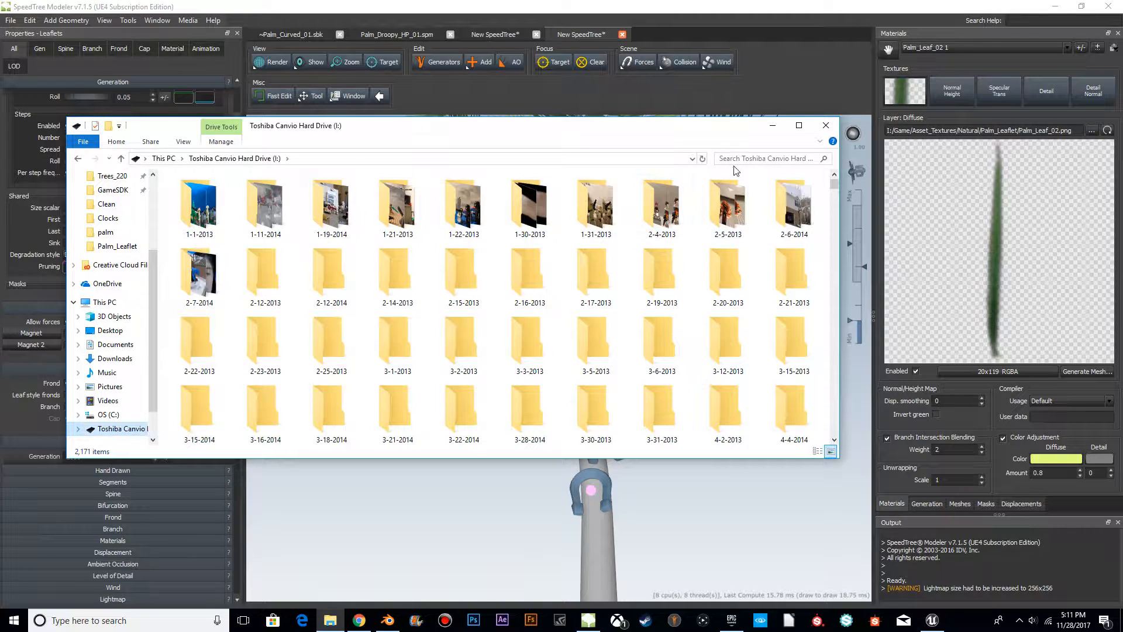
left_click(759, 160)
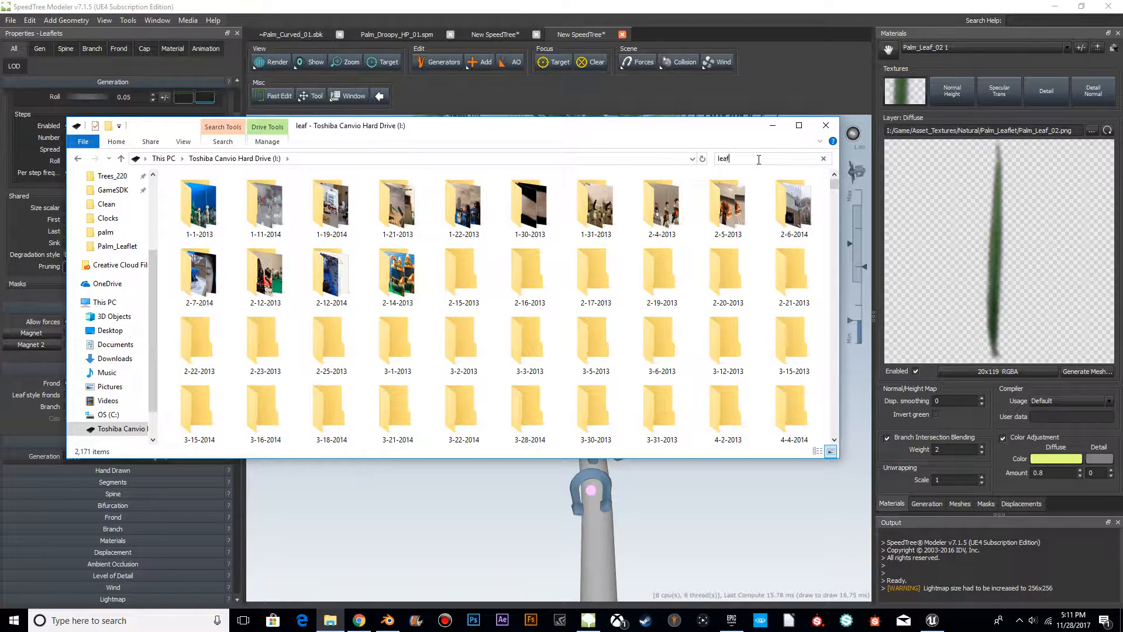
key("Return")
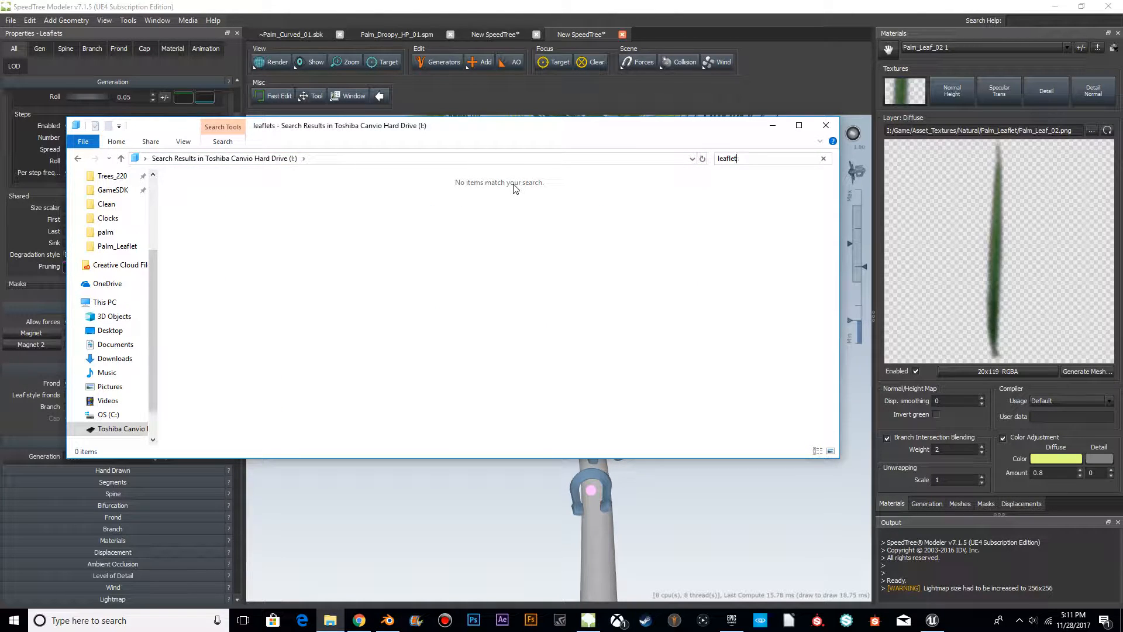
double_click(514, 188)
Duplicate Palm_Leaf_02.png within the Palm_Leaflet folder
left_click(275, 230)
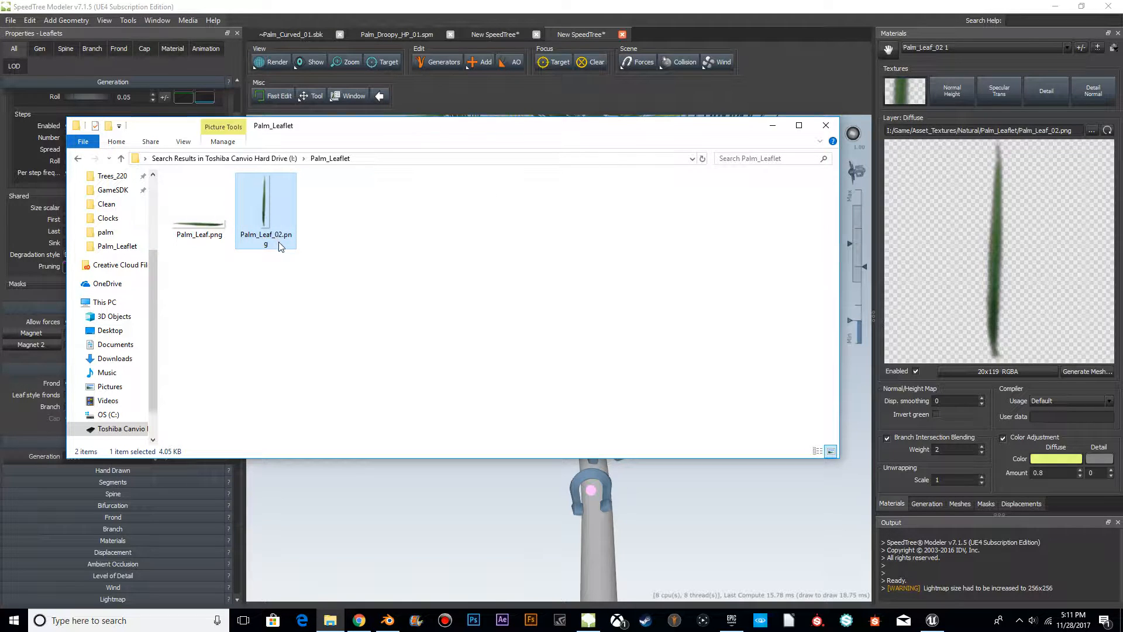
key("ctrl+v")
mouse_move(432, 184)
left_mouse_down()
mouse_move(549, 174)
mouse_move(419, 198)
left_mouse_up()
Switch to SpeedTree Modeler, create a new material from Palm_Leaf_02.png, and enable its color adjustment
left_click(1099, 50)
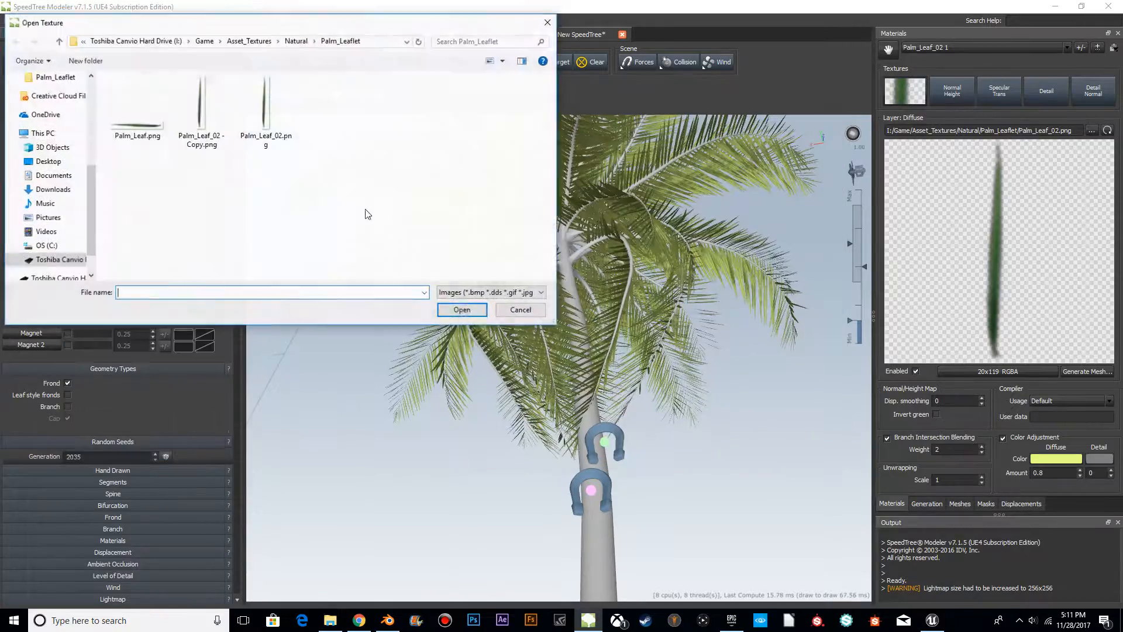
left_click(274, 113)
left_click(456, 313)
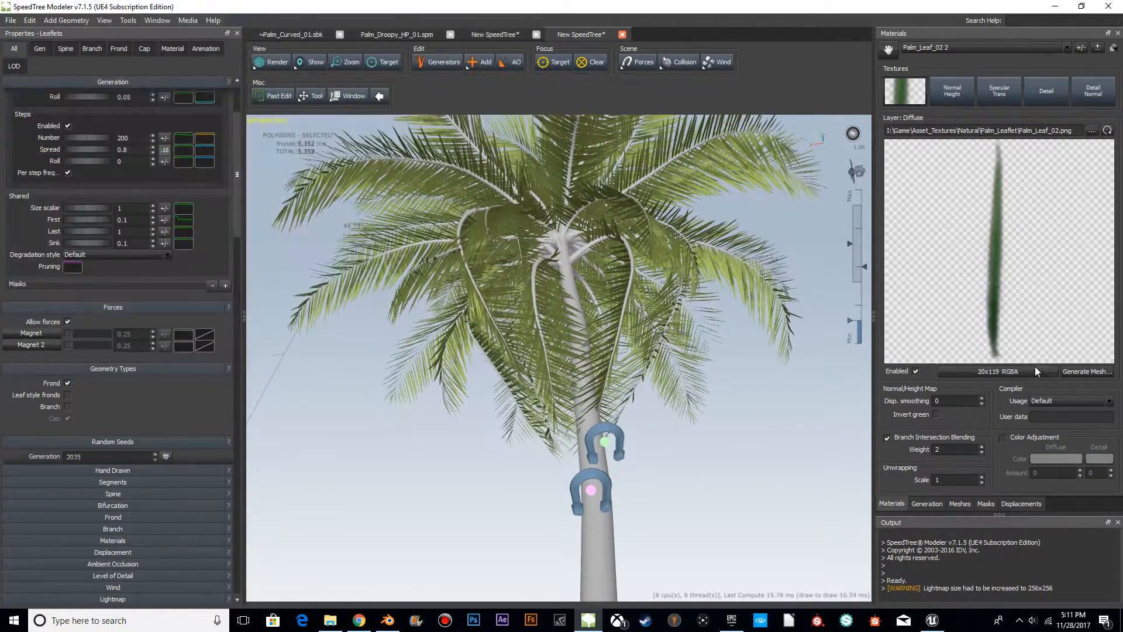
left_click(1047, 459)
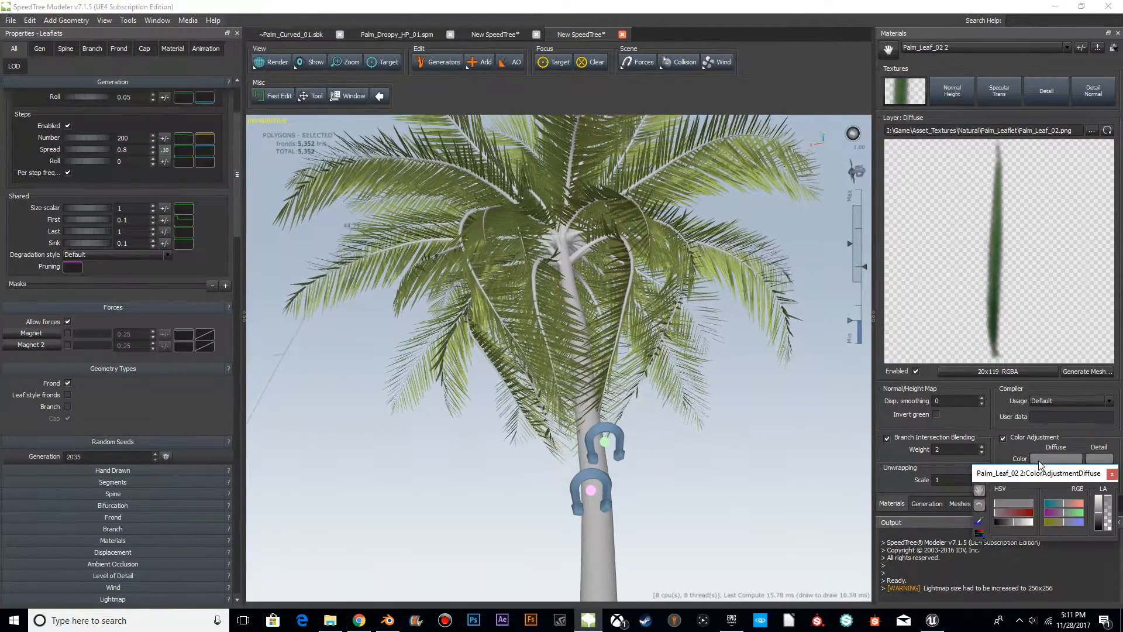
left_click(1112, 473)
Rename the texture copy as Palm_Leaf_03.png in File Explorer and create a new SpeedTree material from it
key("alt+Tab")
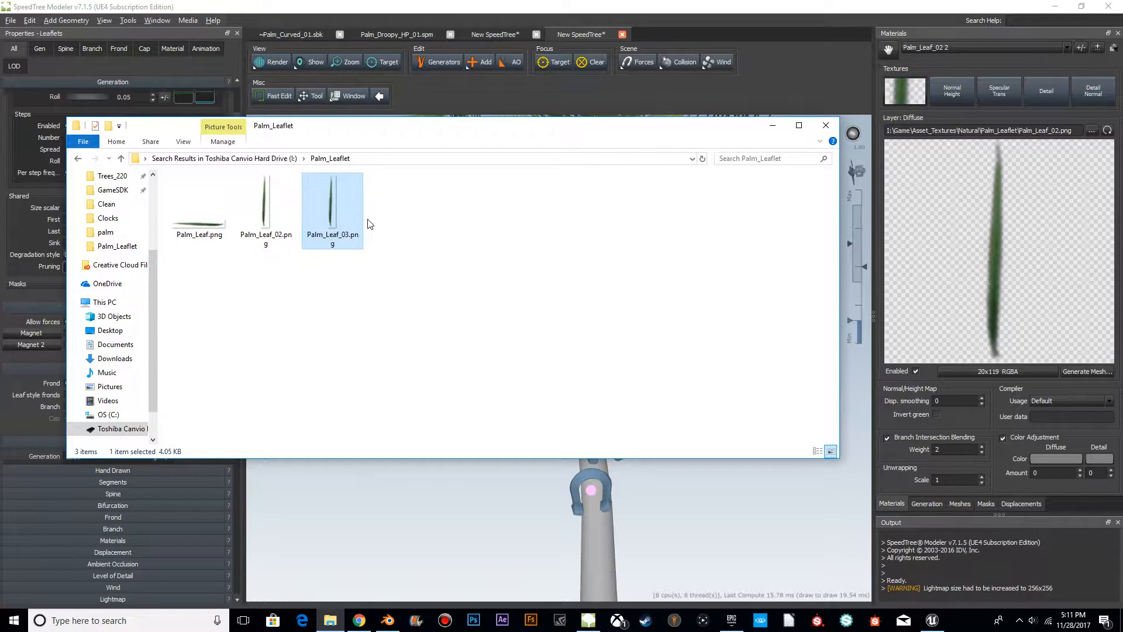
left_click(1091, 130)
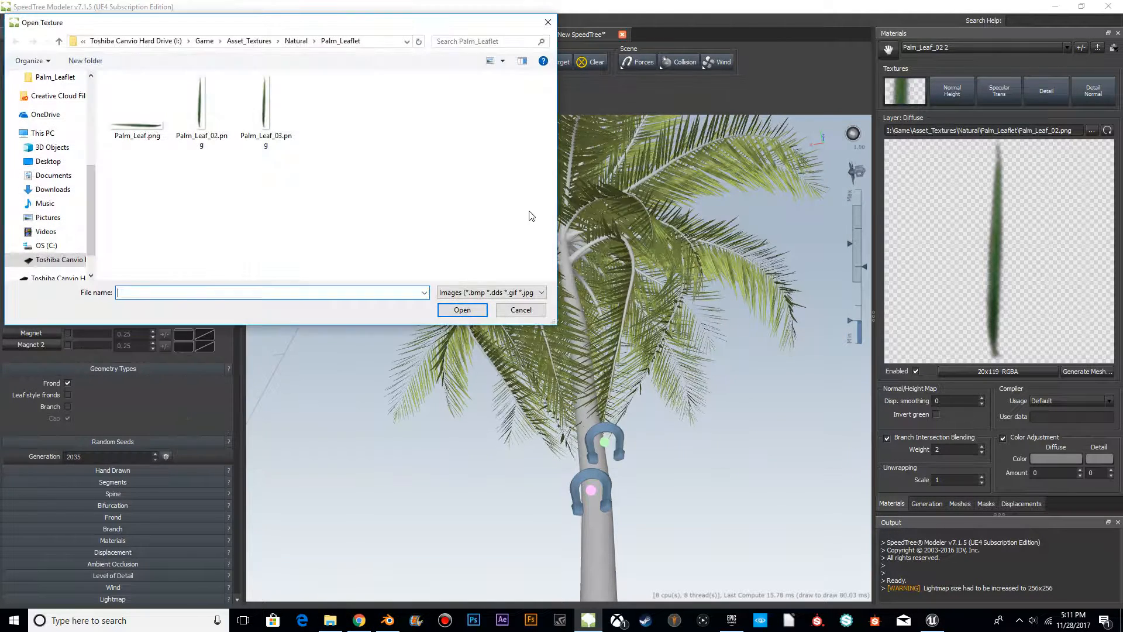
left_click(461, 310)
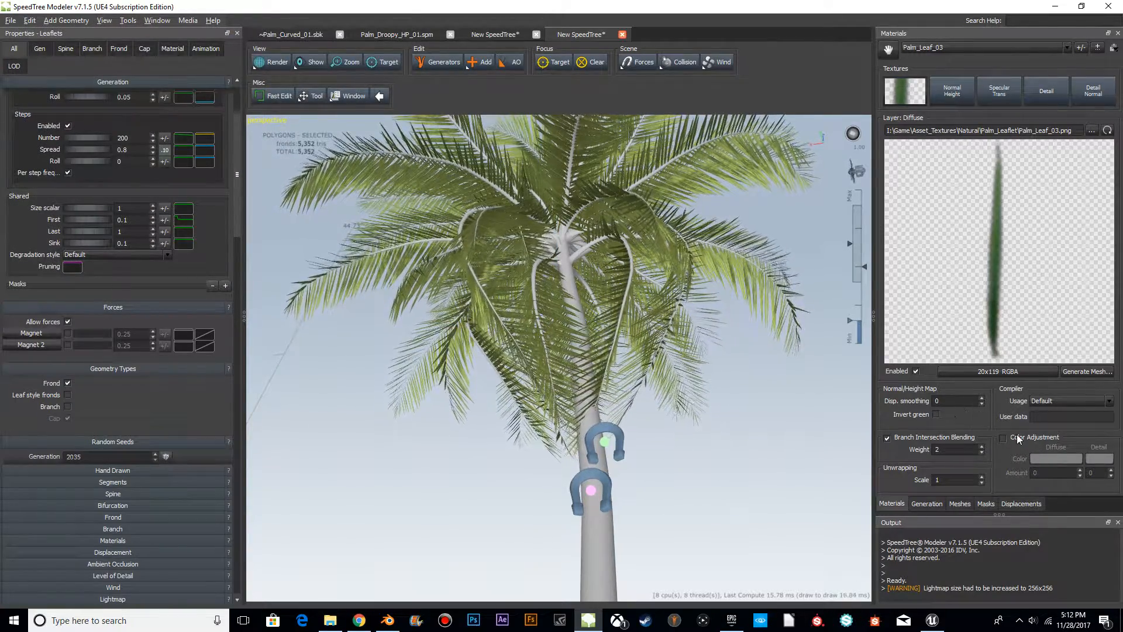
Enable color adjustment on Palm_Leaf_03 with a light green diffuse color and amount 0.8, and apply the material to the lower leaflets
left_click(1051, 459)
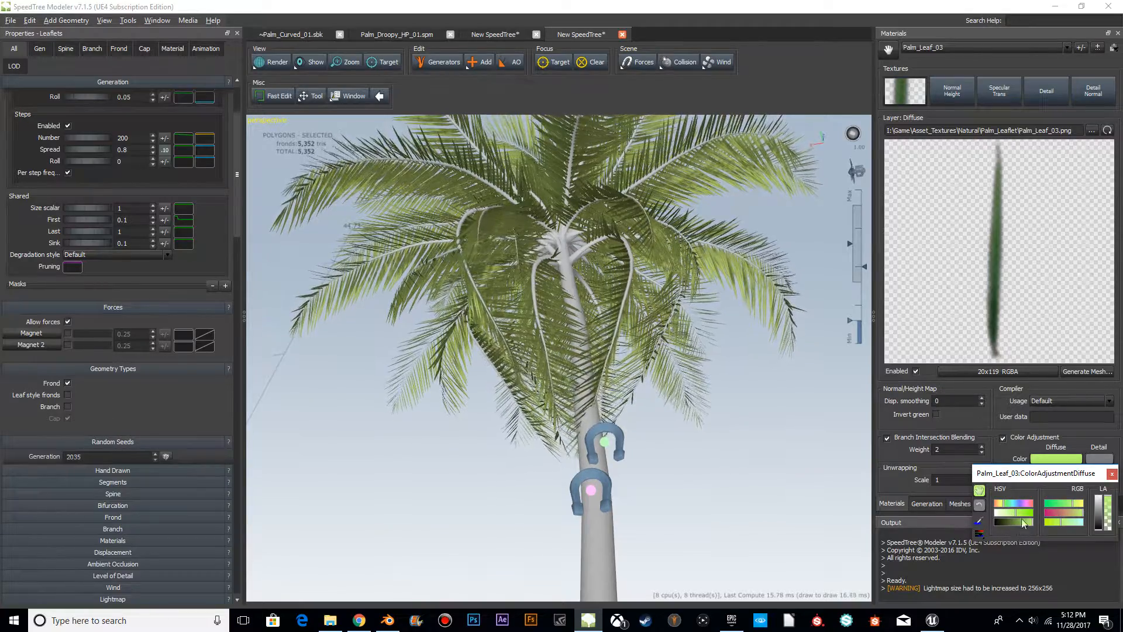
left_click(1113, 474)
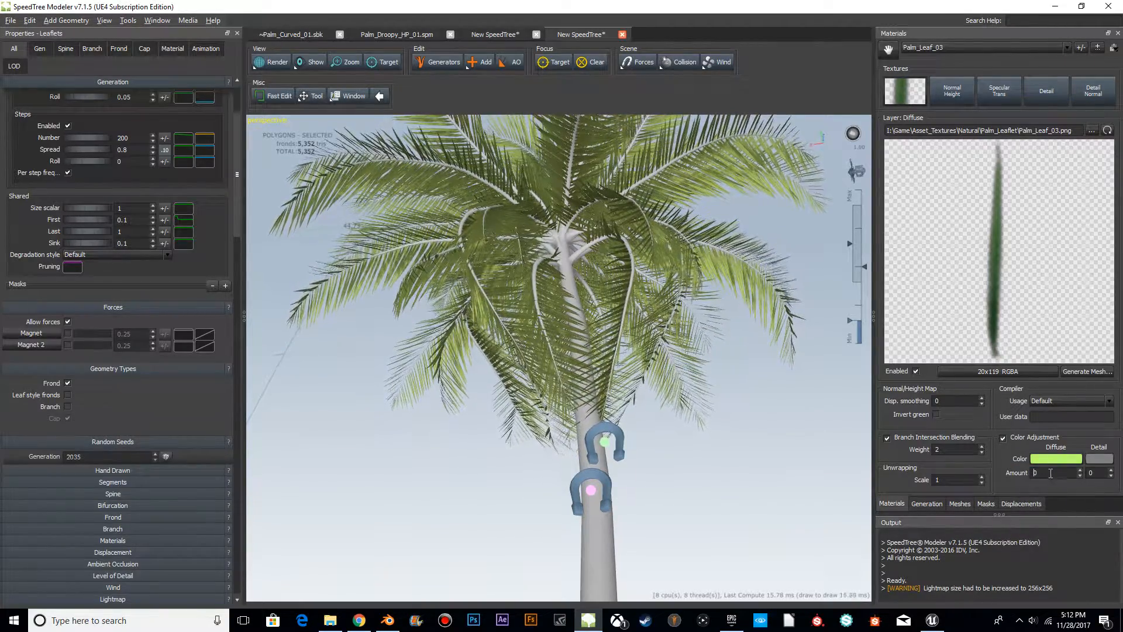
type("0.8")
key("Return")
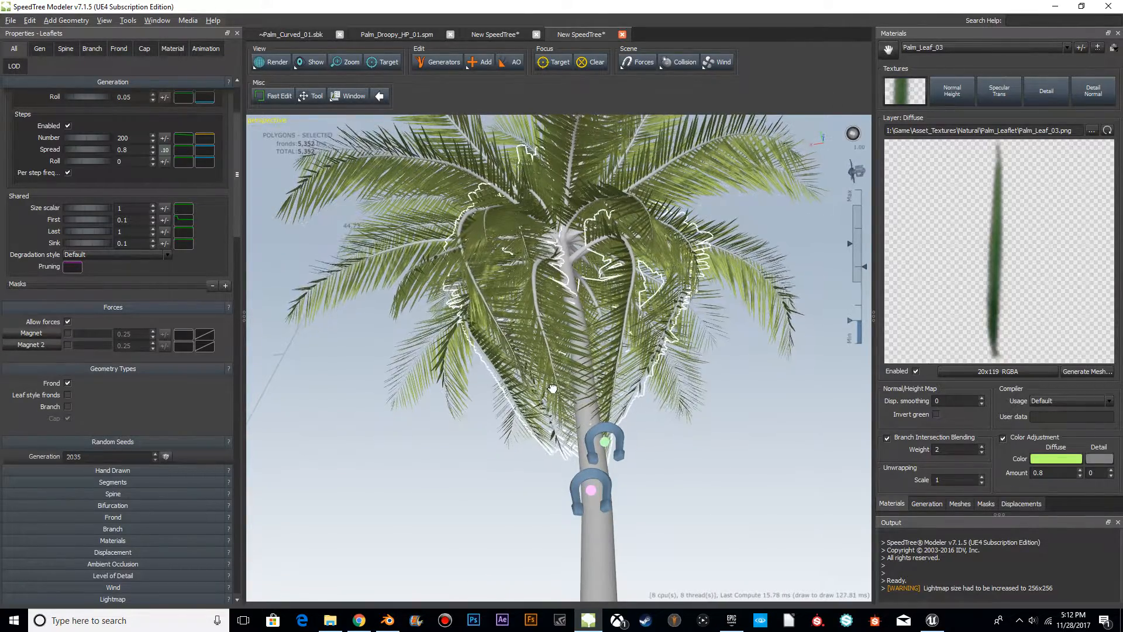
Compare the upper and lower leaflets' coloring from several angles with the Palm_Leaf_02 material displayed
left_click_drag(732, 489, 634, 371)
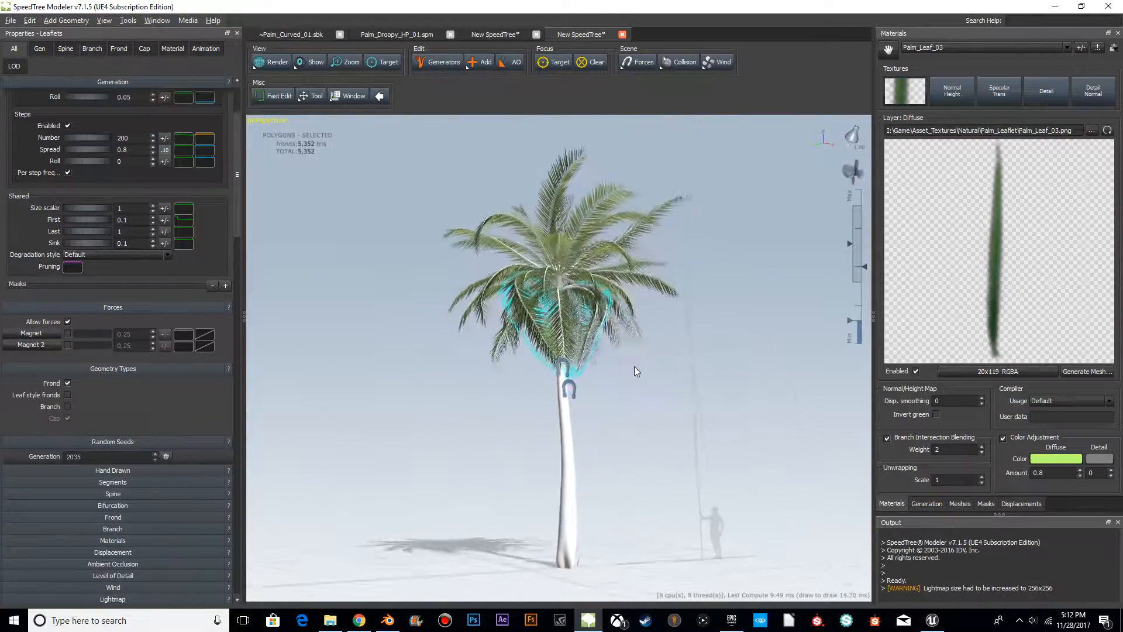
left_click_drag(588, 217, 655, 385)
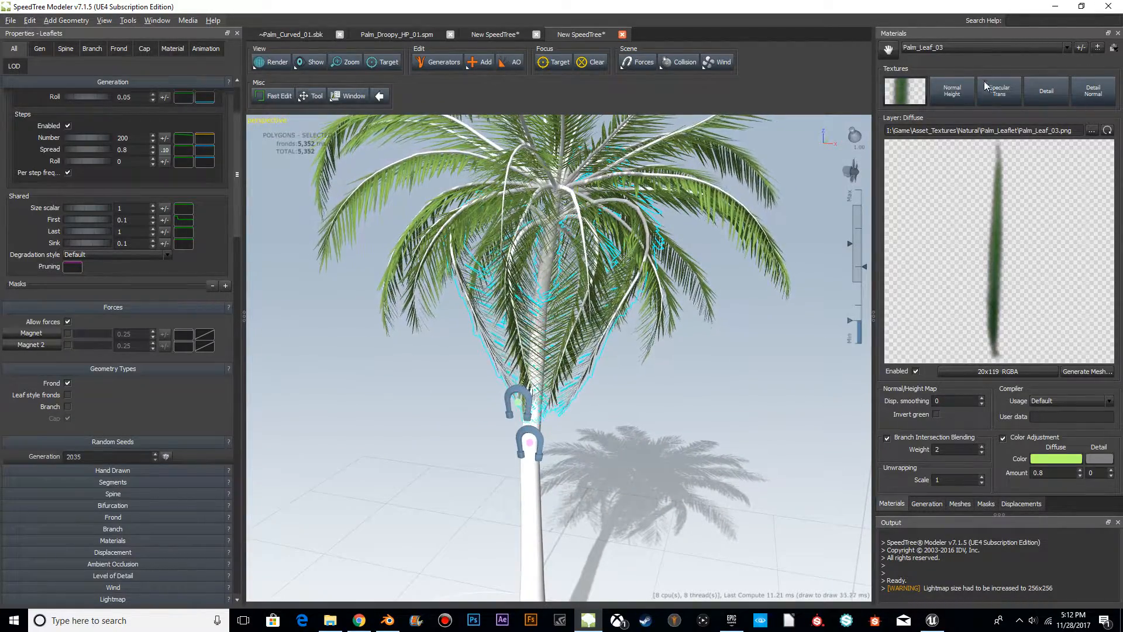
left_click(947, 46)
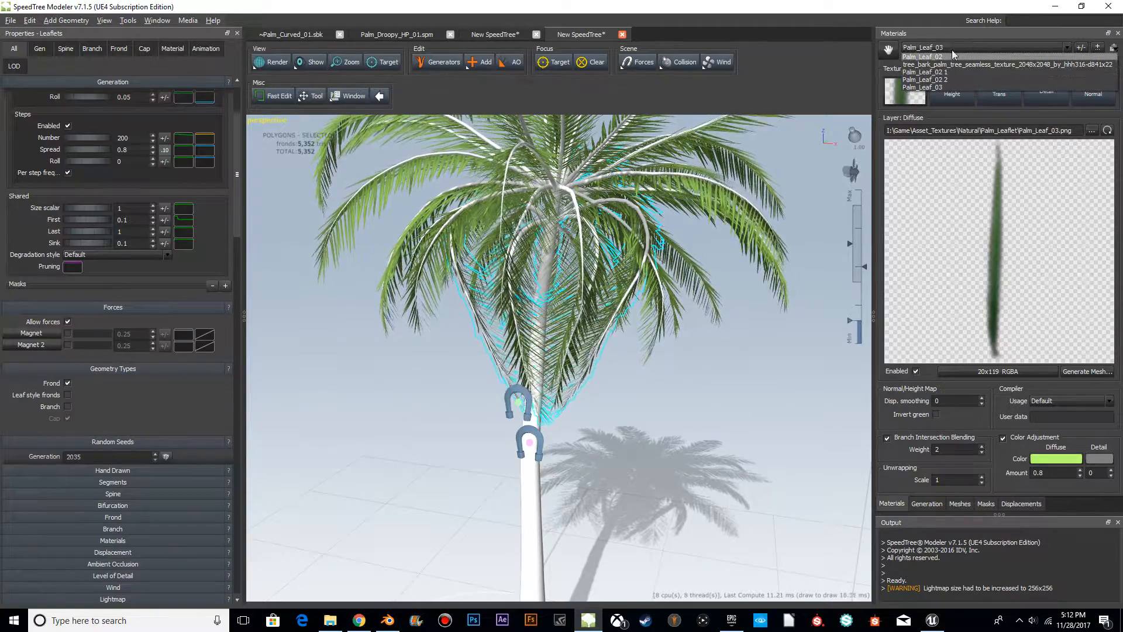
left_click(922, 57)
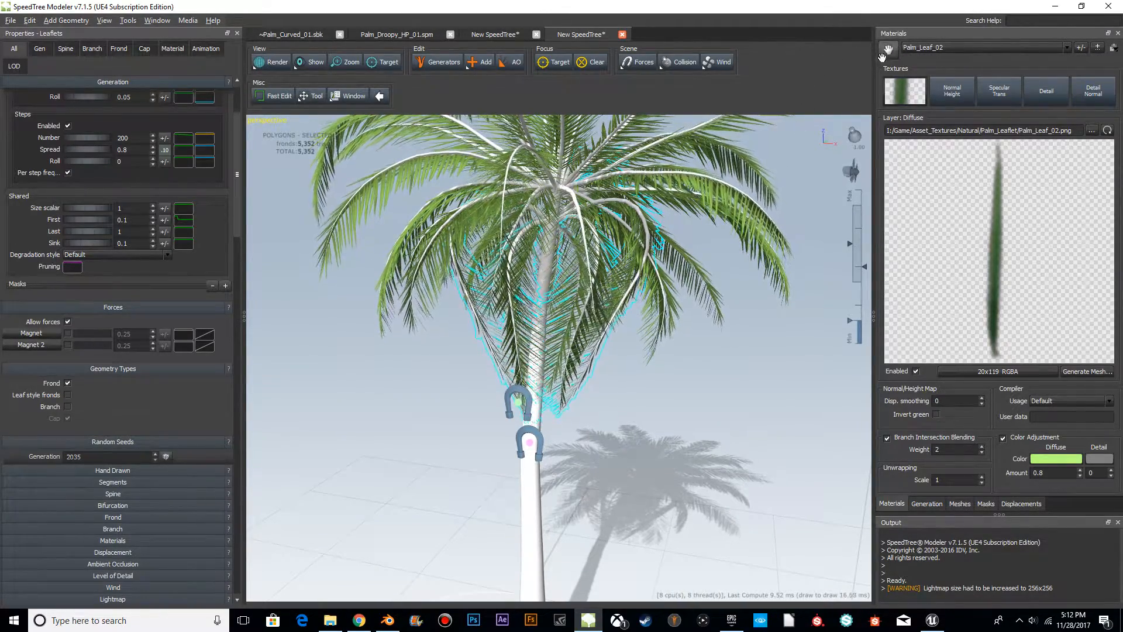
left_click_drag(707, 403, 565, 321)
scroll(785, 368, "down", 4)
left_click(771, 367)
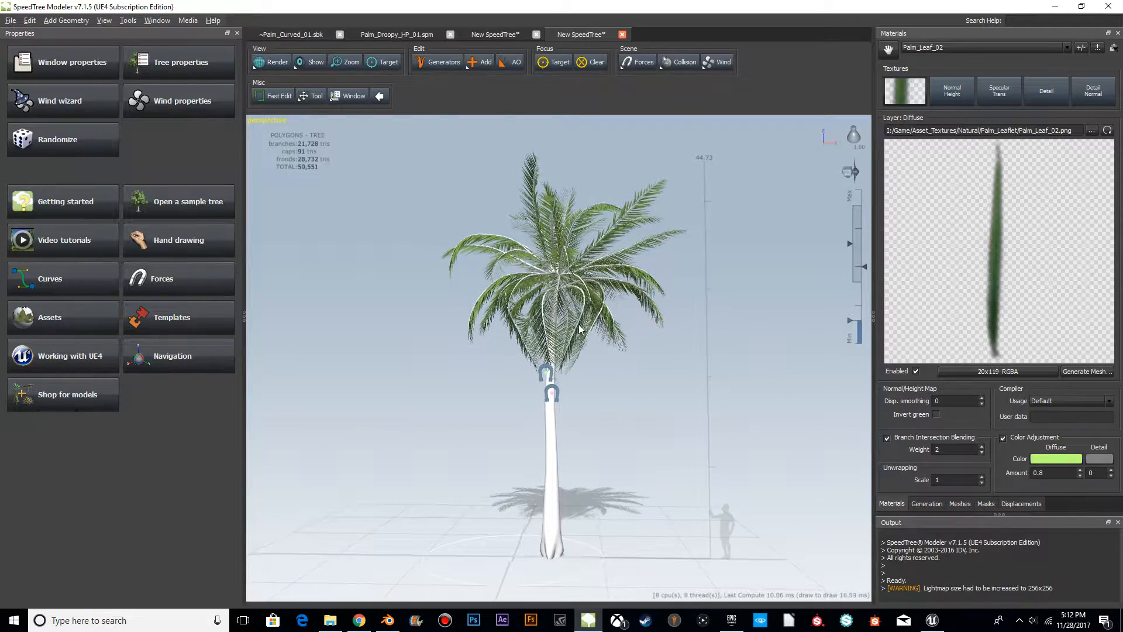
left_click(580, 328)
left_click(578, 325)
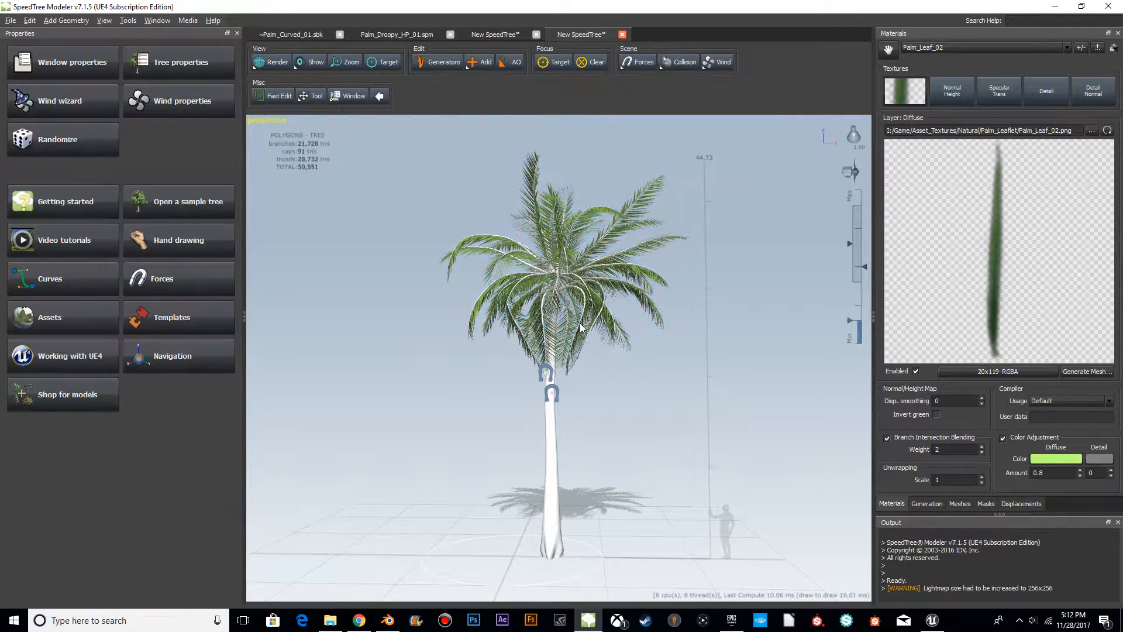
left_click(581, 329)
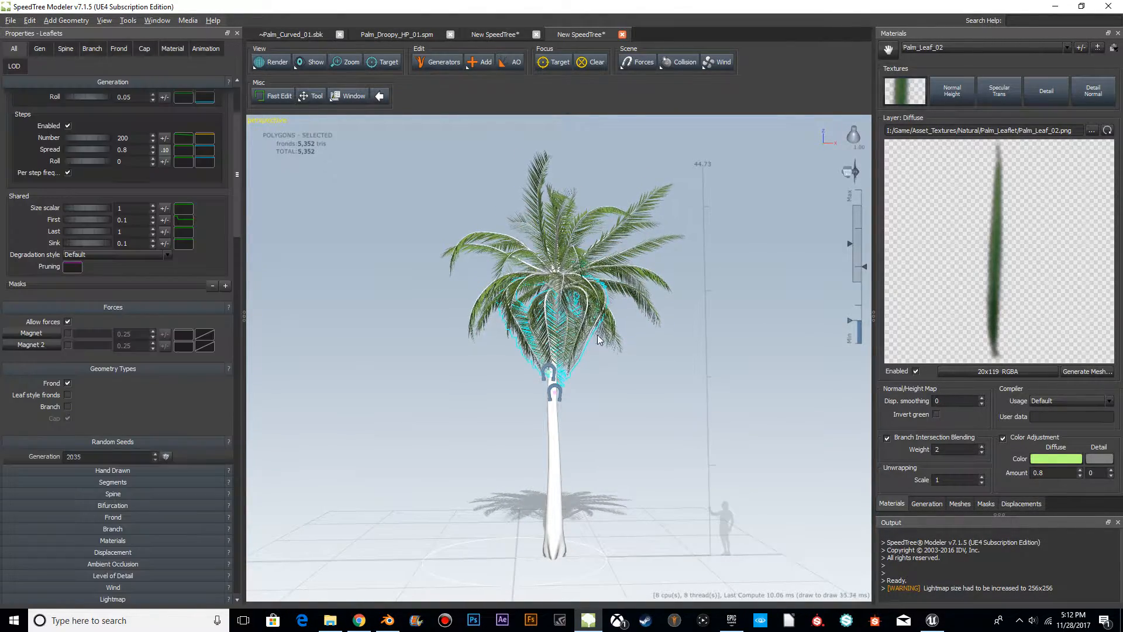
Delete Magnet 2, the lower of the two magnet forces on the trunk
scroll(600, 378, "down", 3)
scroll(597, 346, "up", 8)
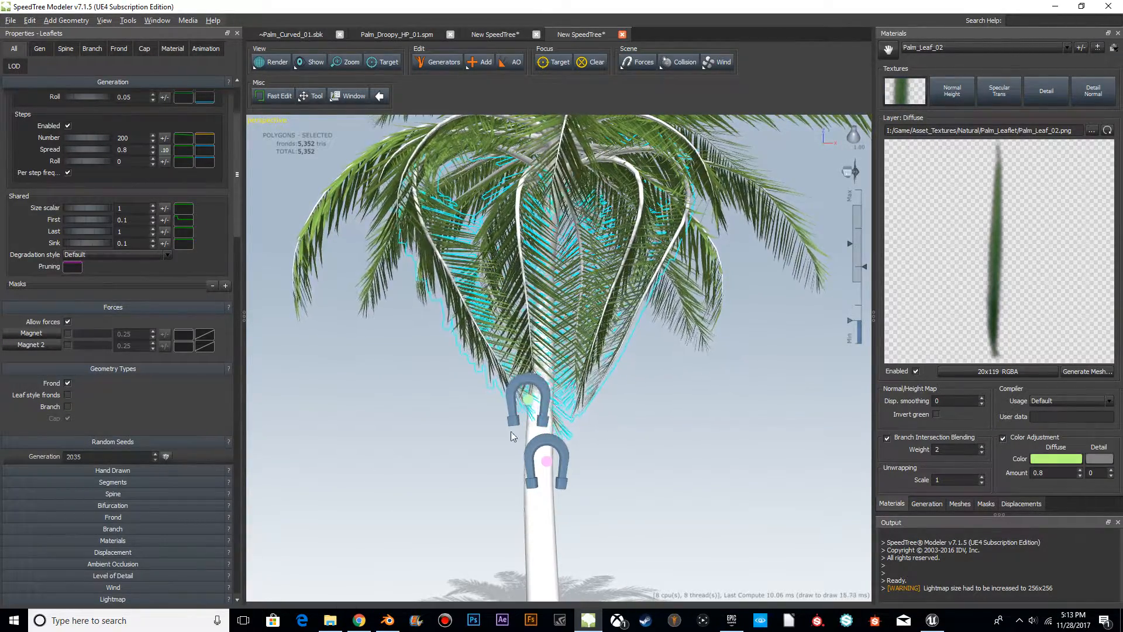
left_click(547, 446)
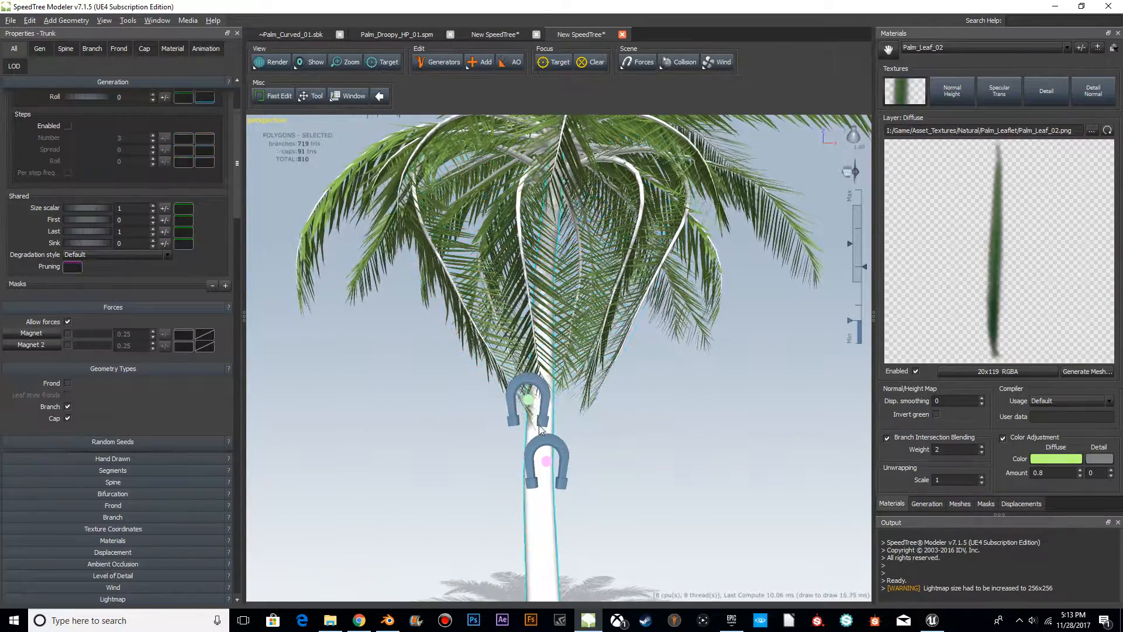
left_click(547, 447)
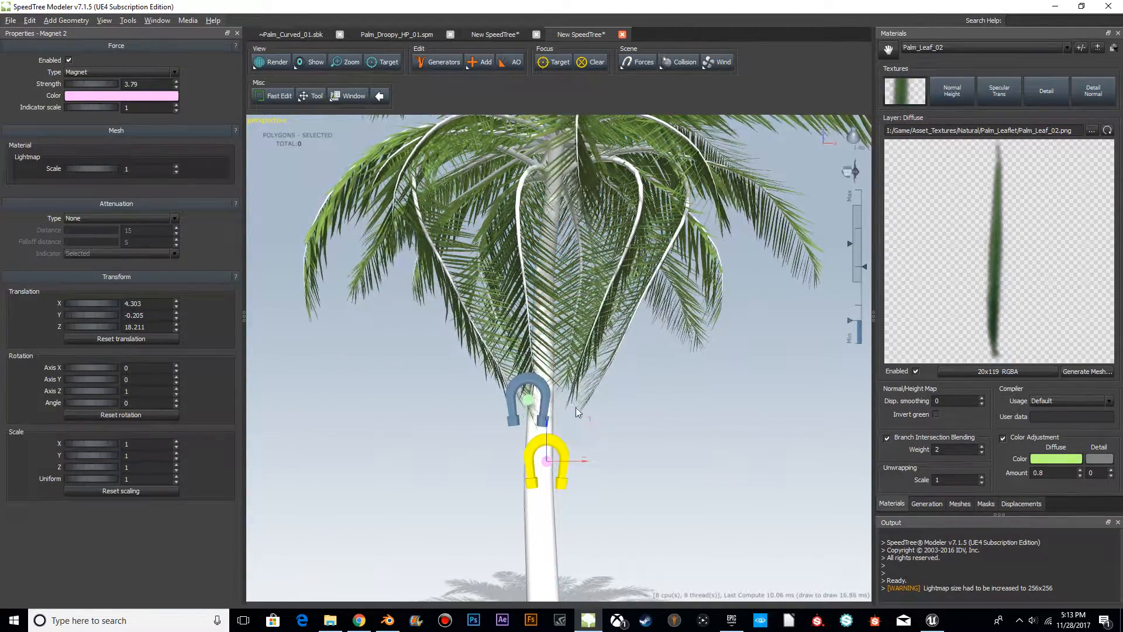
key("Delete")
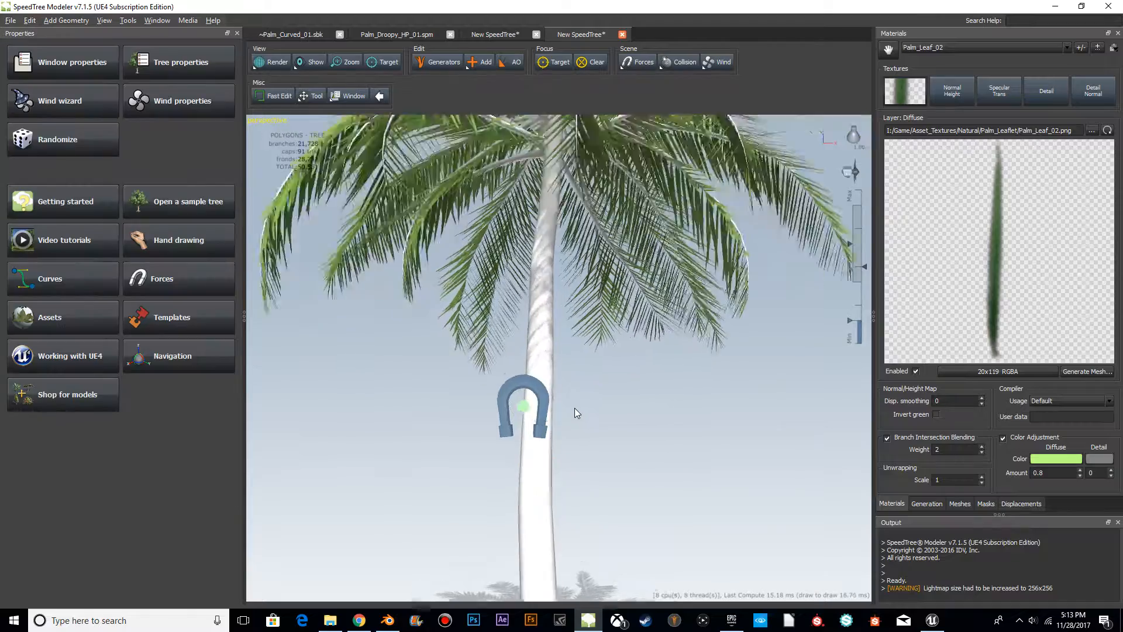
scroll(588, 371, "down", 5)
left_click_drag(605, 363, 447, 387)
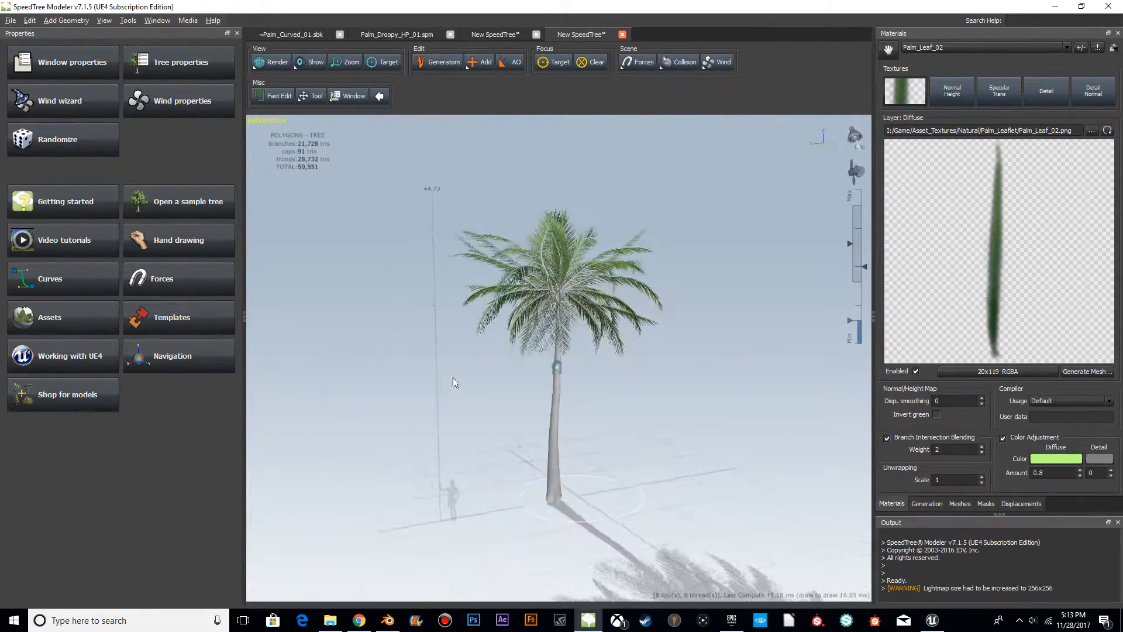
Select the extra Fronds generator in the generation graph and try selecting its nodes with edits
left_click(928, 504)
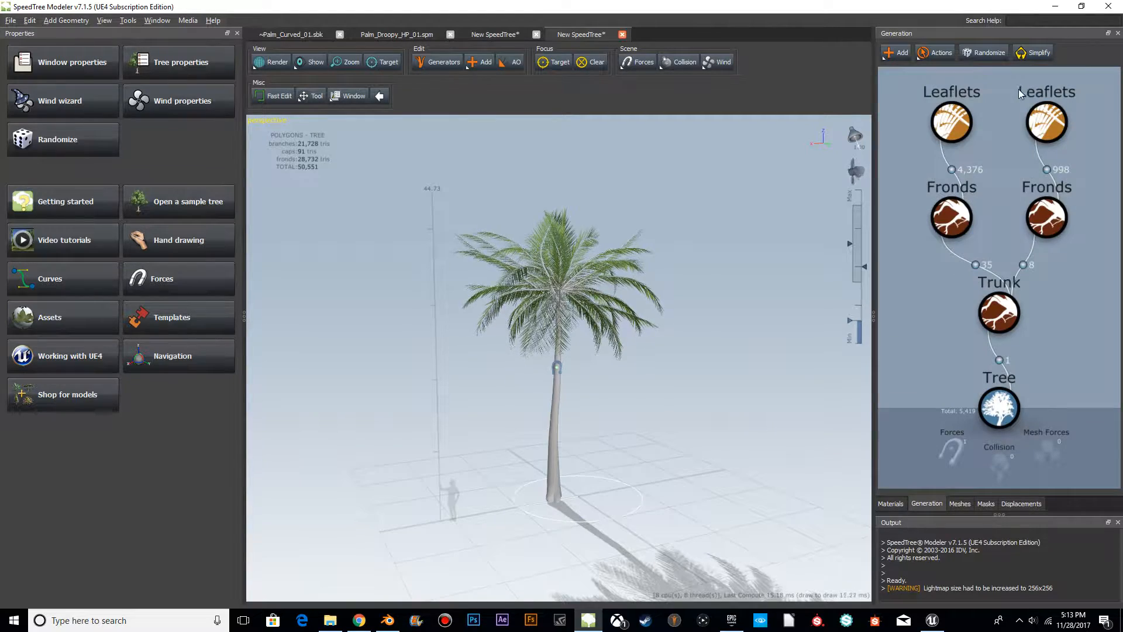
left_click(1053, 221)
scroll(465, 301, "down", 5)
scroll(465, 300, "up", 7)
left_click_drag(534, 378, 656, 369)
right_click(1034, 222)
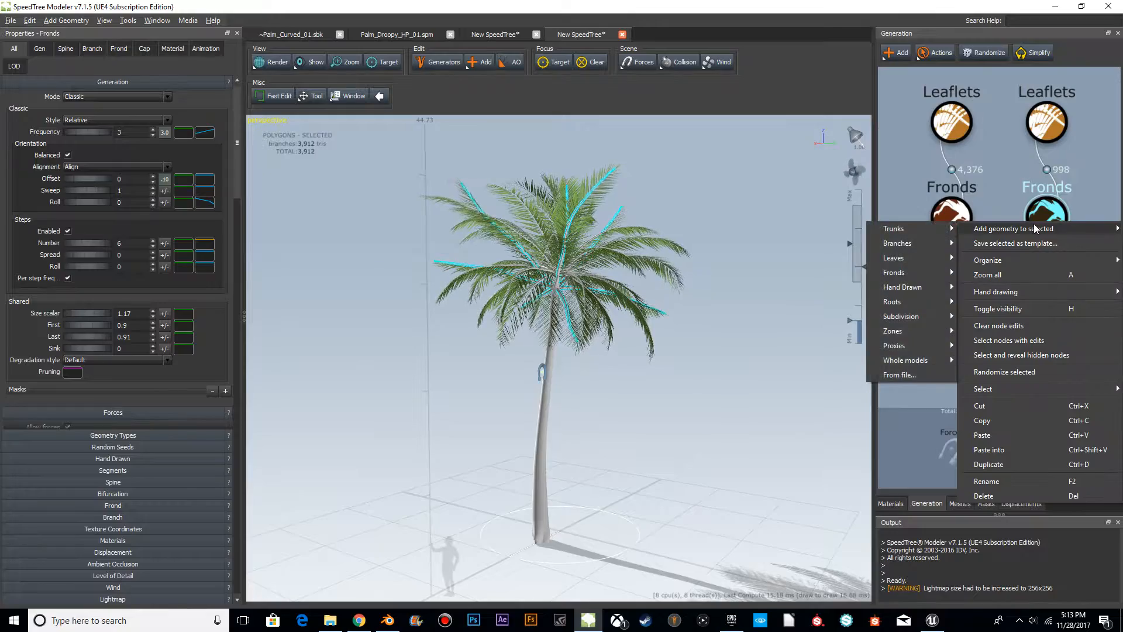
left_click(1016, 341)
scroll(662, 336, "up", 5)
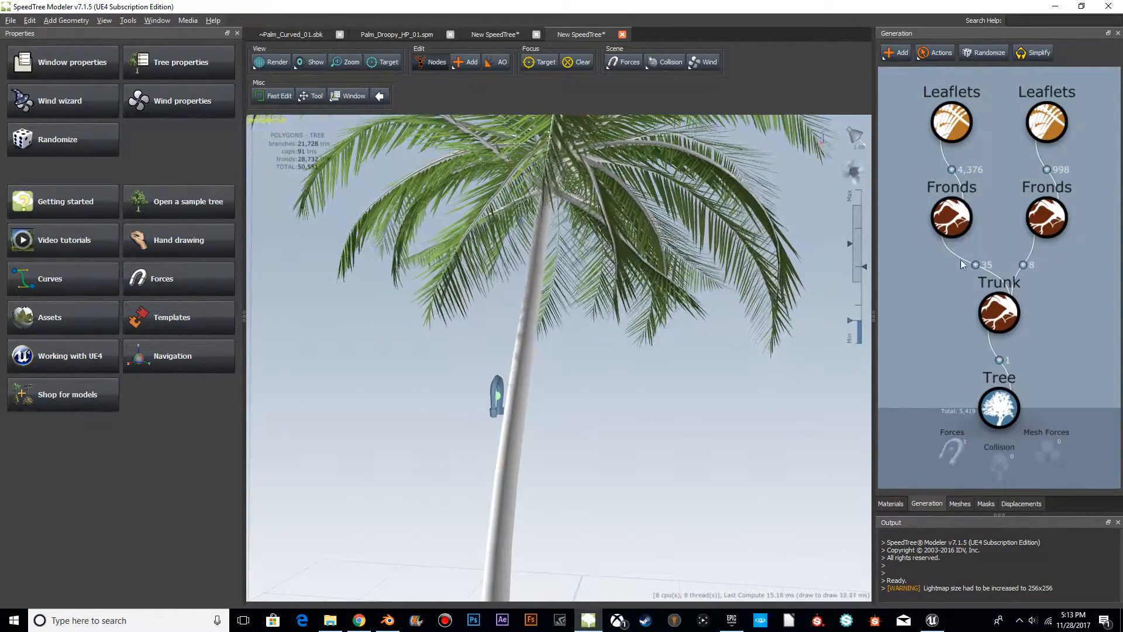
Delete the link between the Trunk and the main Fronds generator, and select the extra Fronds generator still attached to the trunk
left_click_drag(952, 217, 944, 203)
left_click(995, 307)
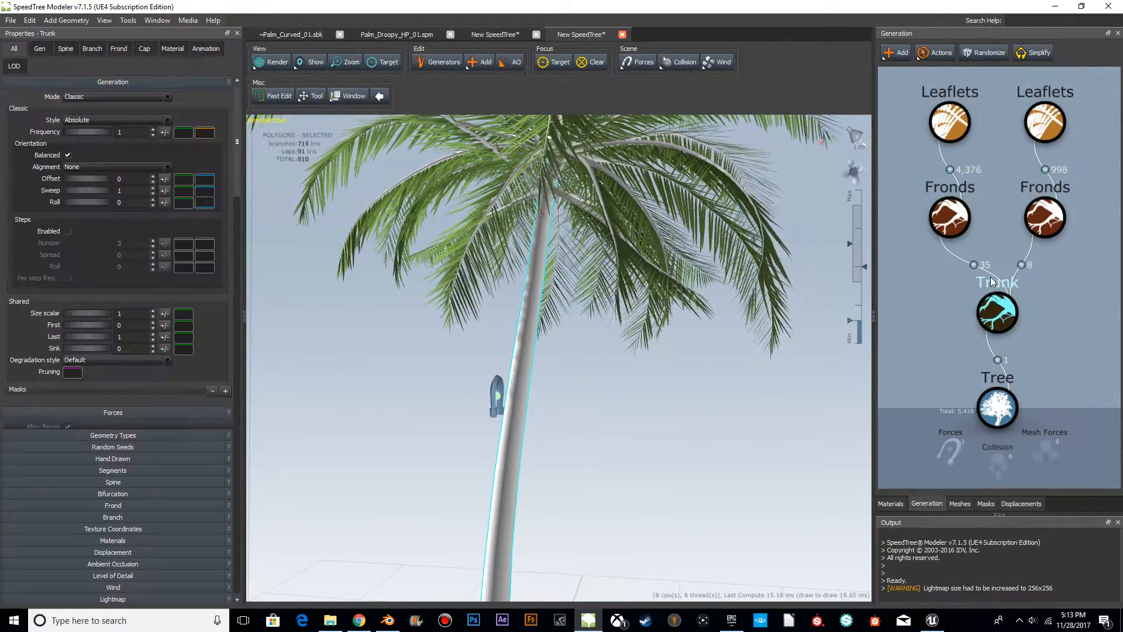
left_click(972, 281)
left_click(976, 266)
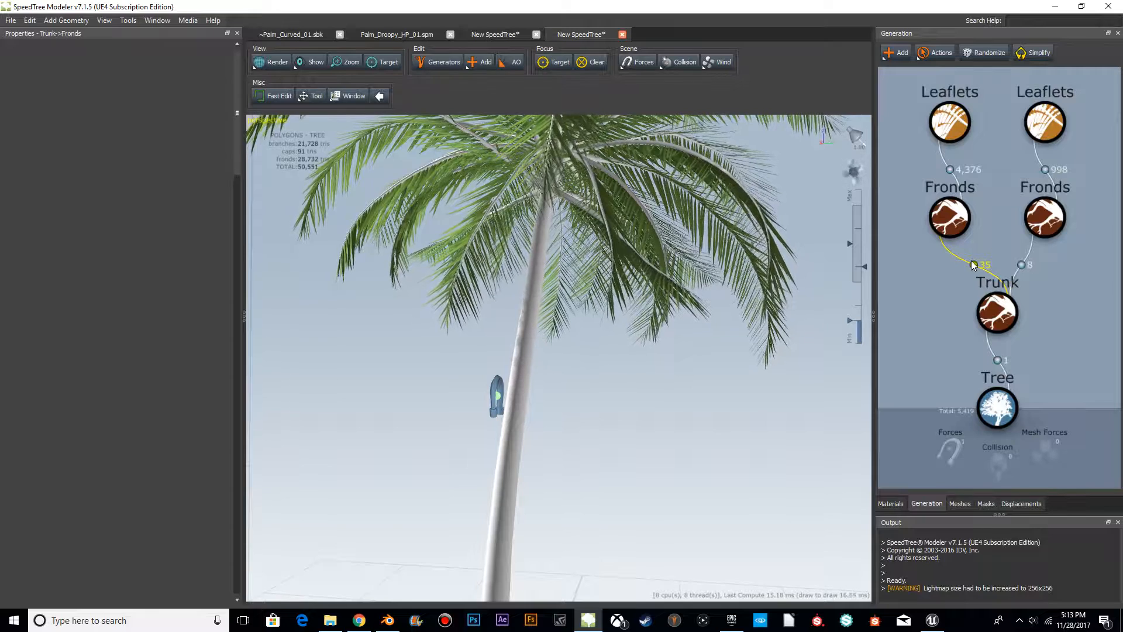
key("Delete")
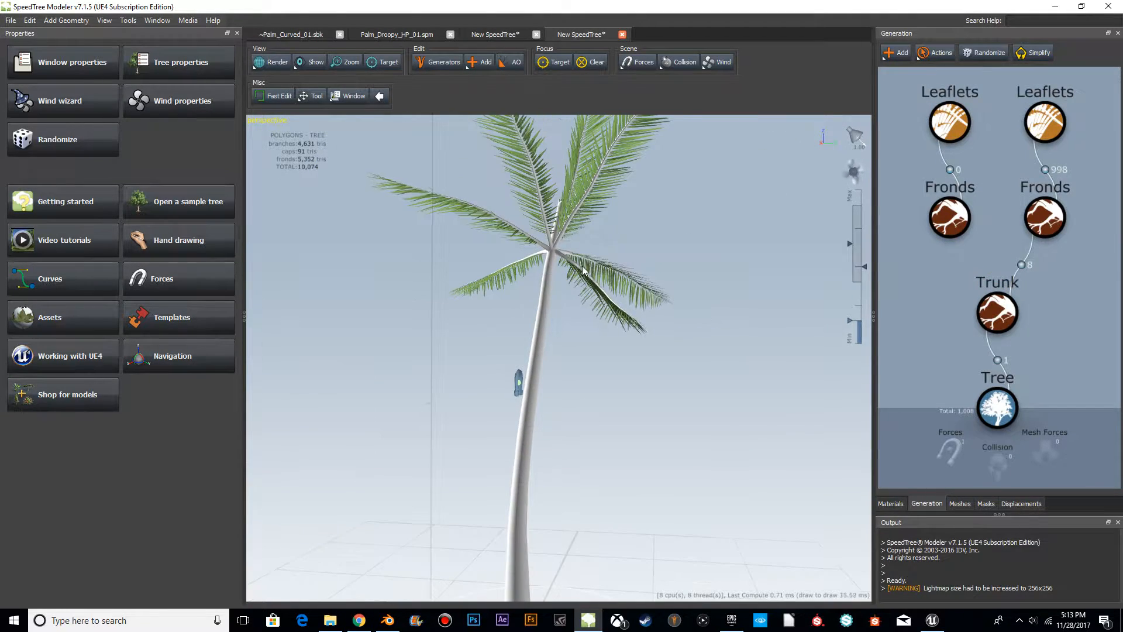
left_click(572, 263)
left_click(1056, 226)
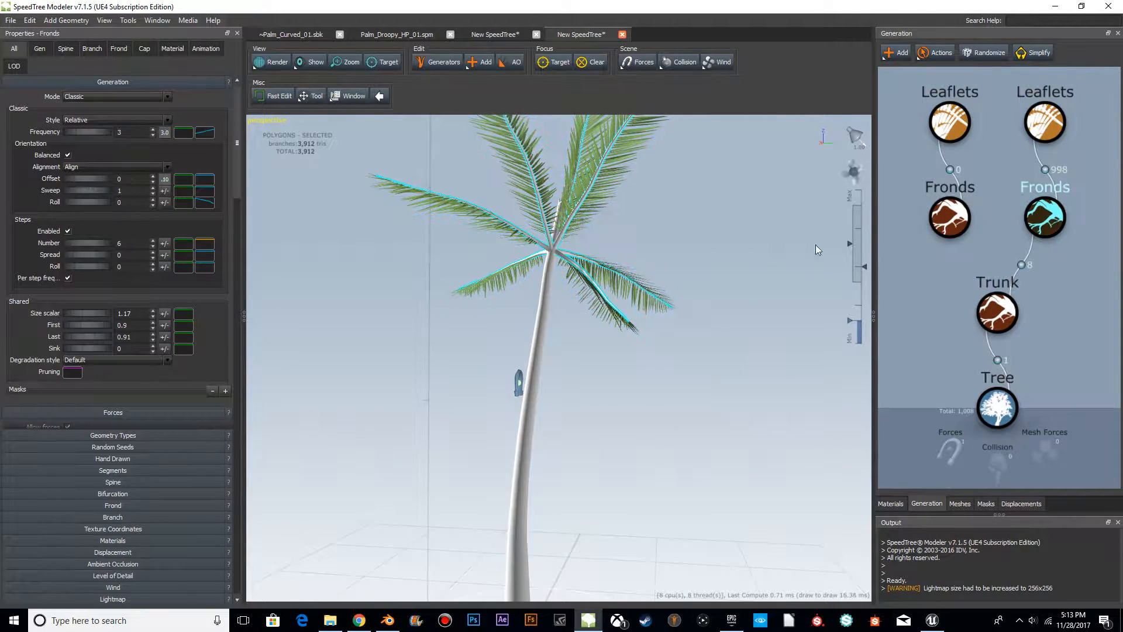
Switch to editing the extra Fronds generator's individual nodes and shift one lower frond slightly up the trunk, to Position 0.004
right_click(1035, 220)
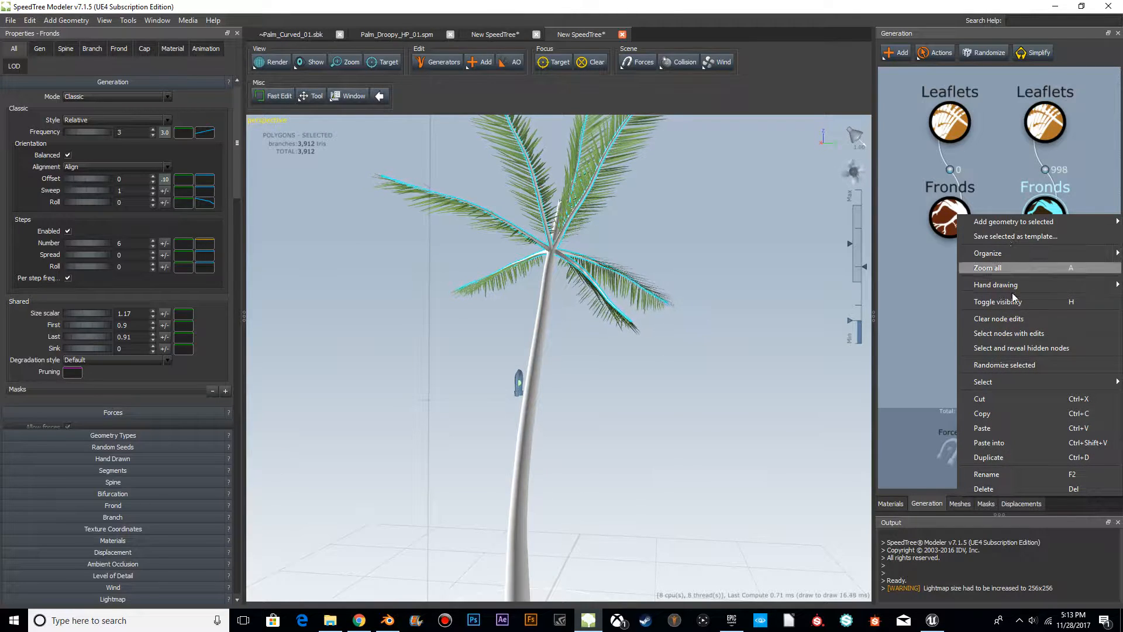
left_click(1007, 333)
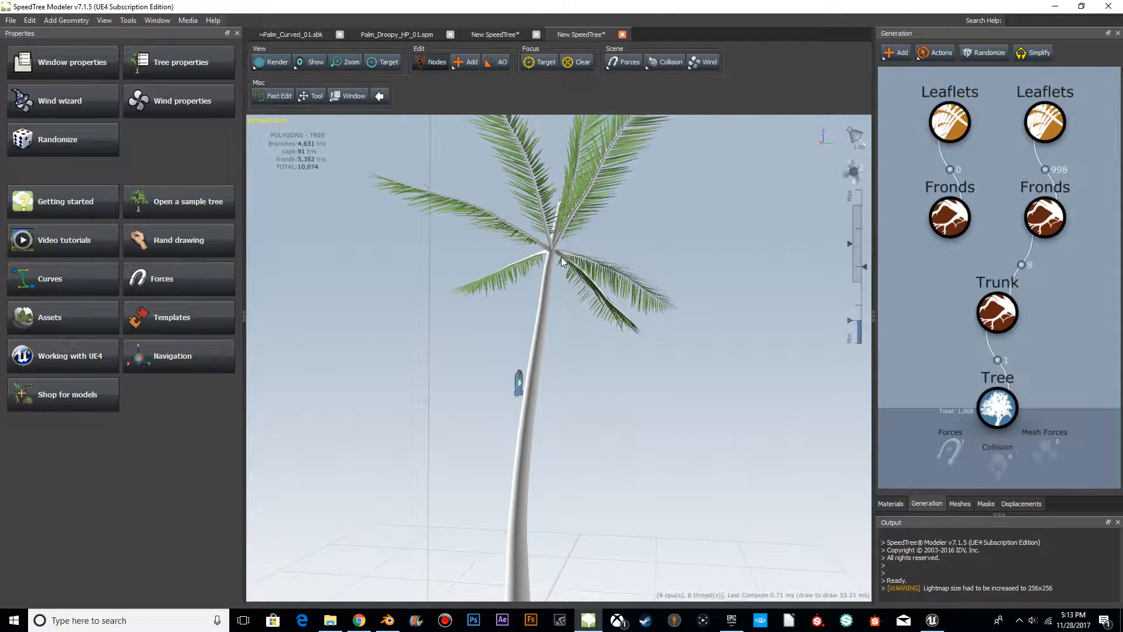
left_click(562, 261)
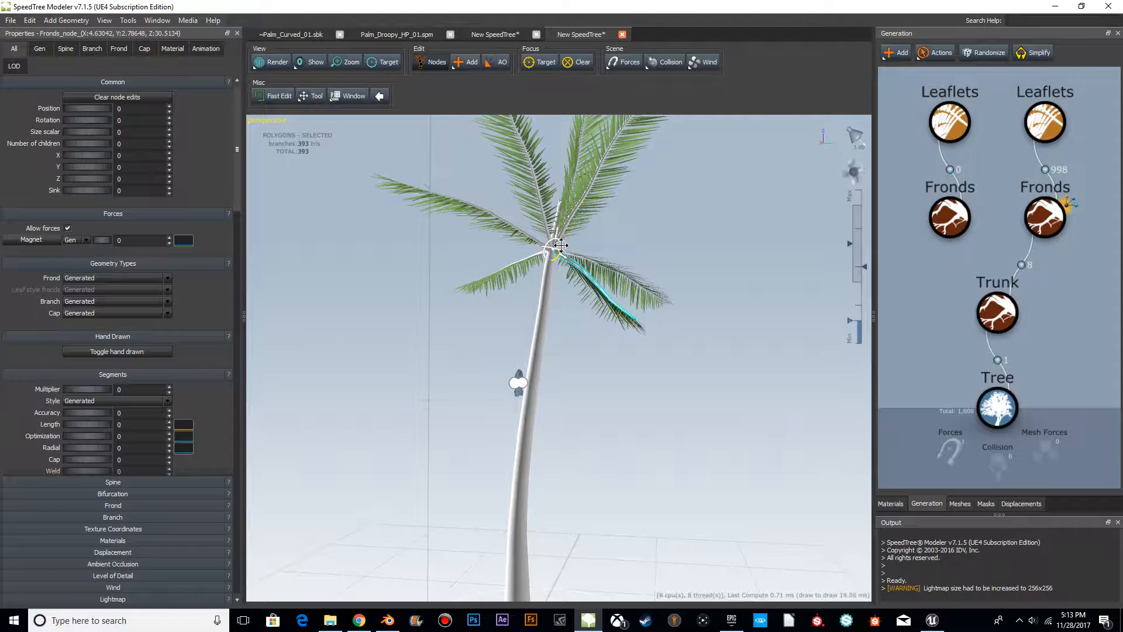
left_click_drag(478, 308, 539, 362)
left_click_drag(656, 371, 559, 375)
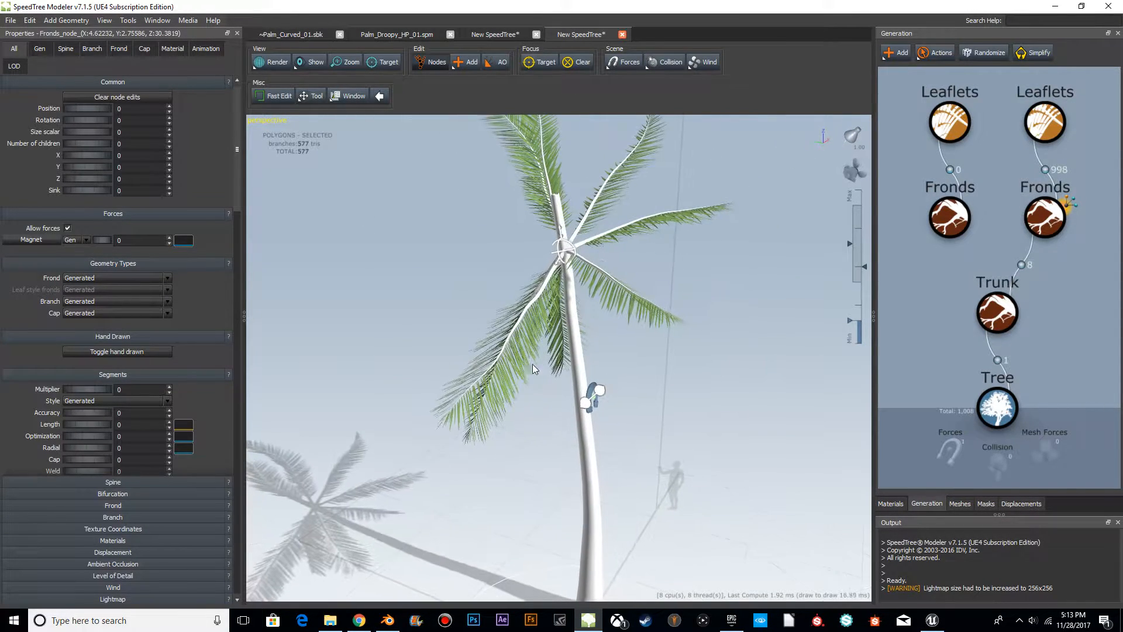
left_click_drag(555, 245, 625, 282)
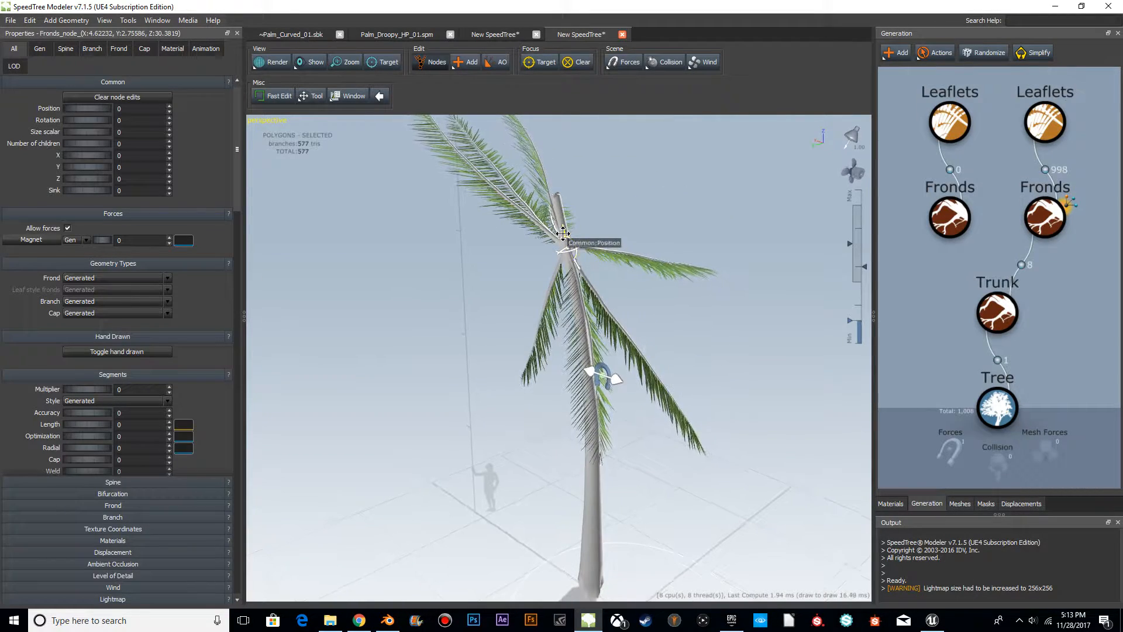
left_click_drag(563, 236, 565, 231)
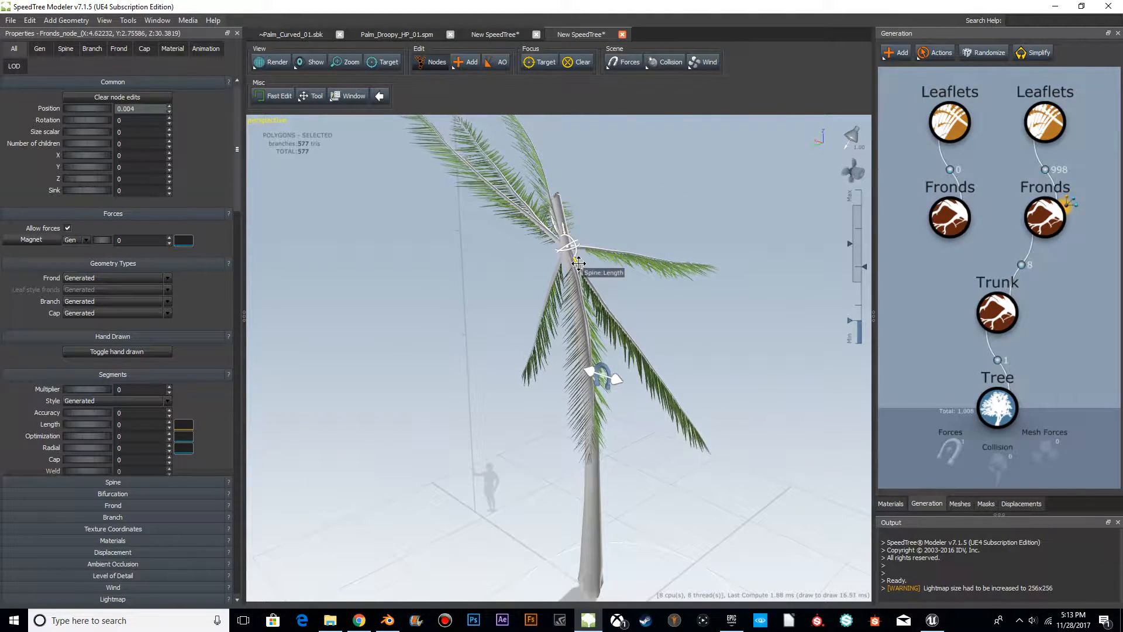
Shorten the long fronds drooping close beside the trunk by reducing their spine length
left_click_drag(724, 342, 597, 279)
left_click(551, 323)
left_click_drag(561, 331, 615, 335)
left_click(582, 282)
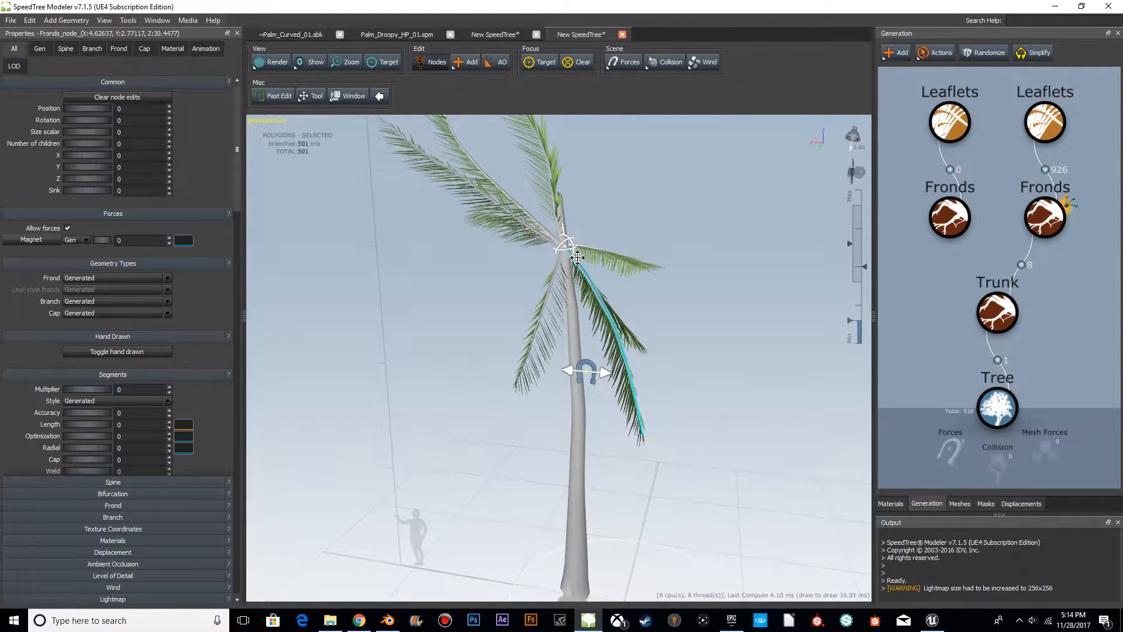
mouse_move(612, 348)
left_mouse_down()
mouse_move(628, 363)
mouse_move(712, 338)
mouse_move(598, 345)
left_mouse_up()
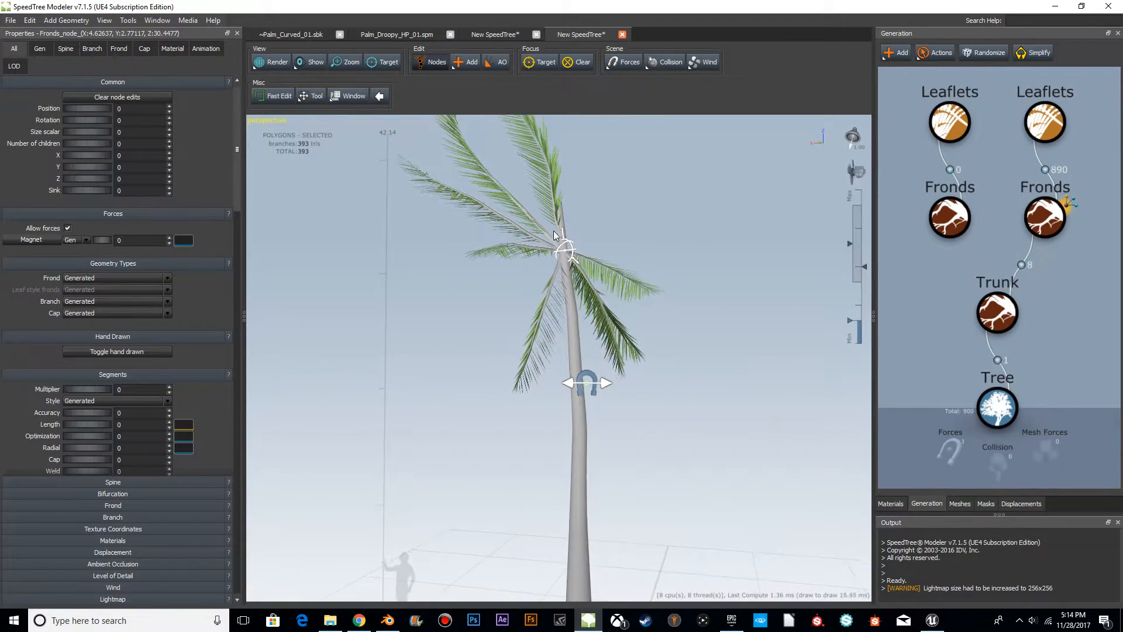
Rotate another lower frond around the trunk to Rotation 0.099 and shorten it
left_click_drag(550, 239, 427, 258)
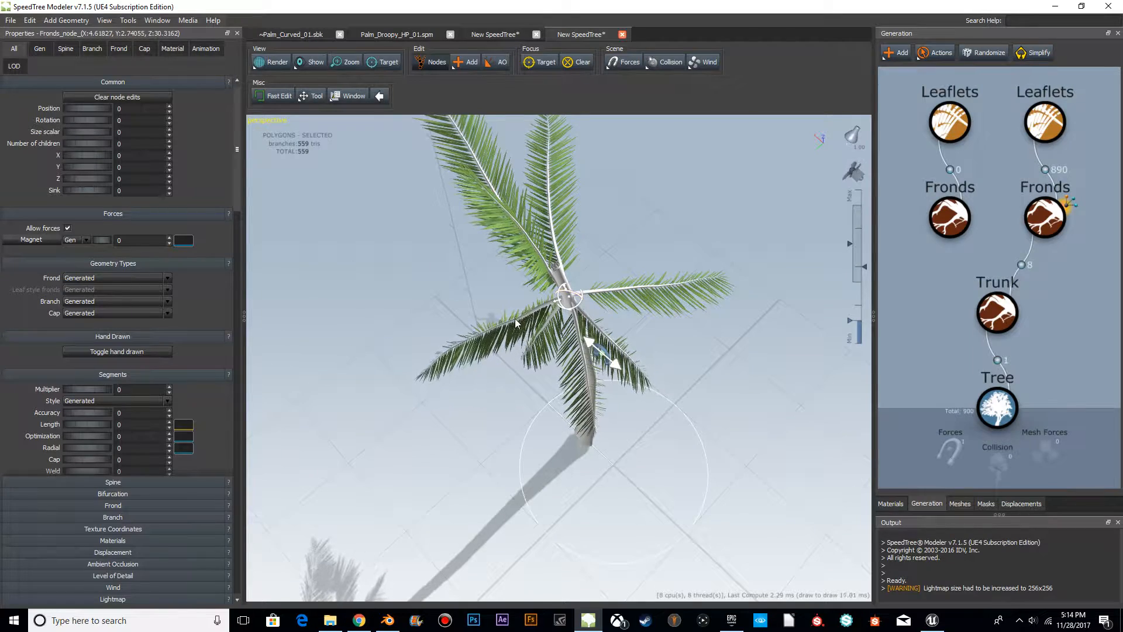
mouse_move(574, 311)
left_mouse_down()
mouse_move(588, 328)
mouse_move(591, 283)
mouse_move(561, 293)
left_mouse_up()
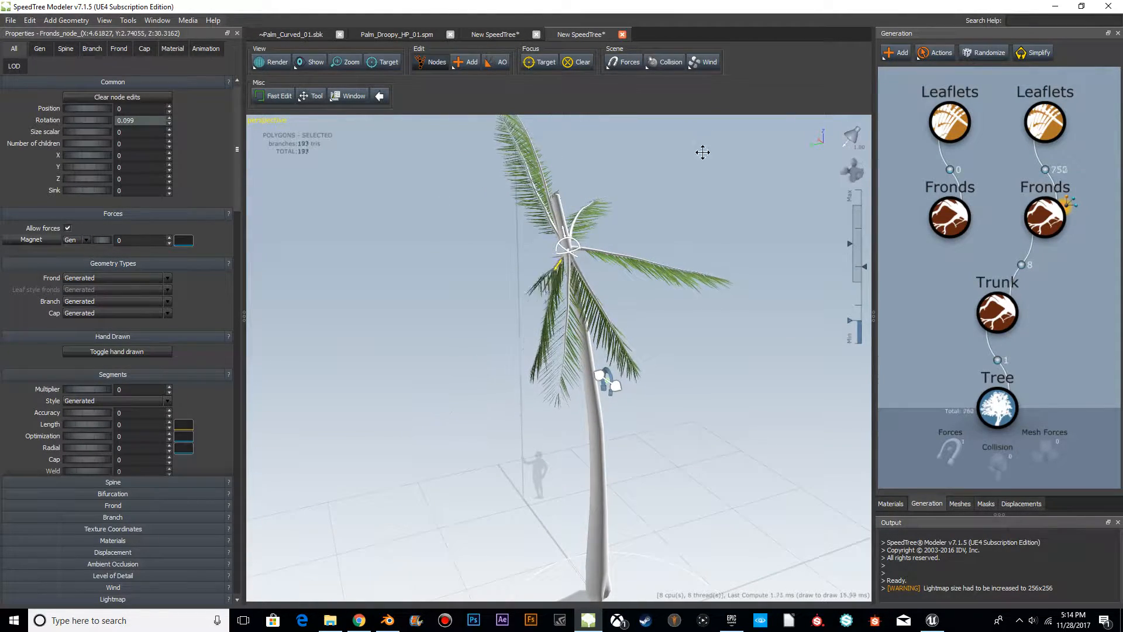
left_click_drag(649, 221, 795, 316)
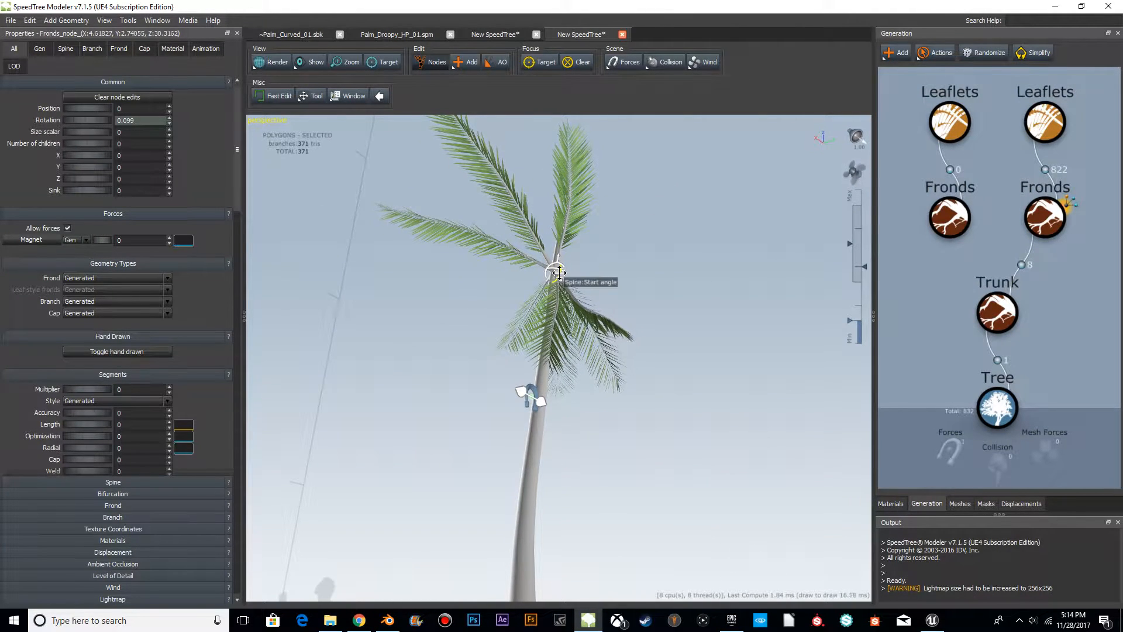
Adjust the start angle and reduce the spine length of the overlong drooping frond to match its neighbors
left_click(563, 244)
left_click_drag(563, 245, 565, 310)
left_click(565, 265)
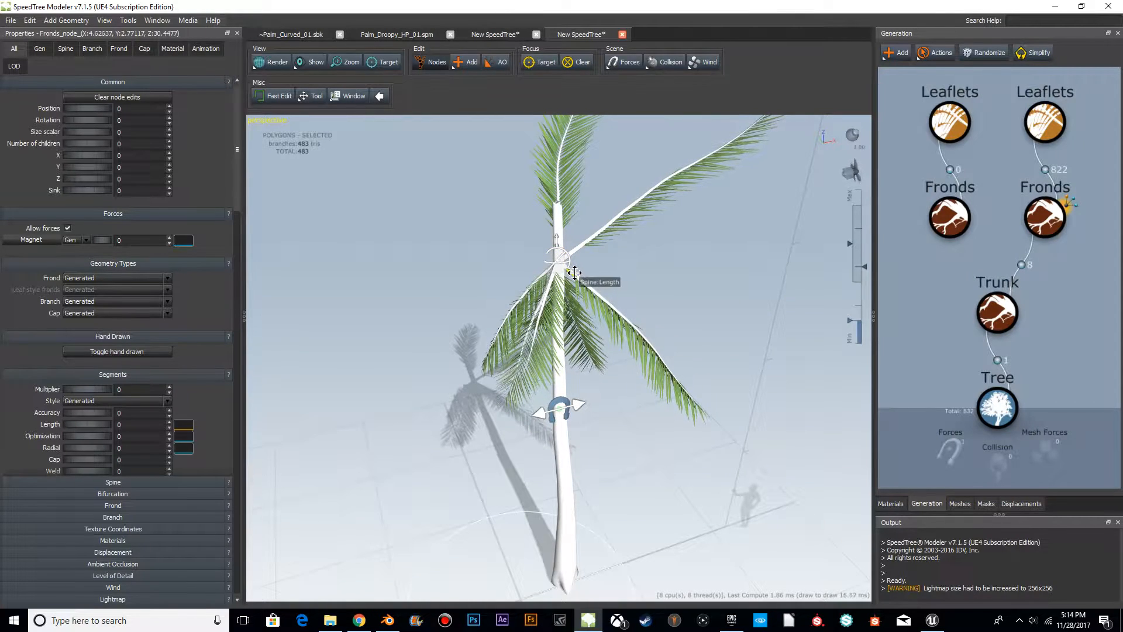
left_click_drag(555, 242, 536, 196)
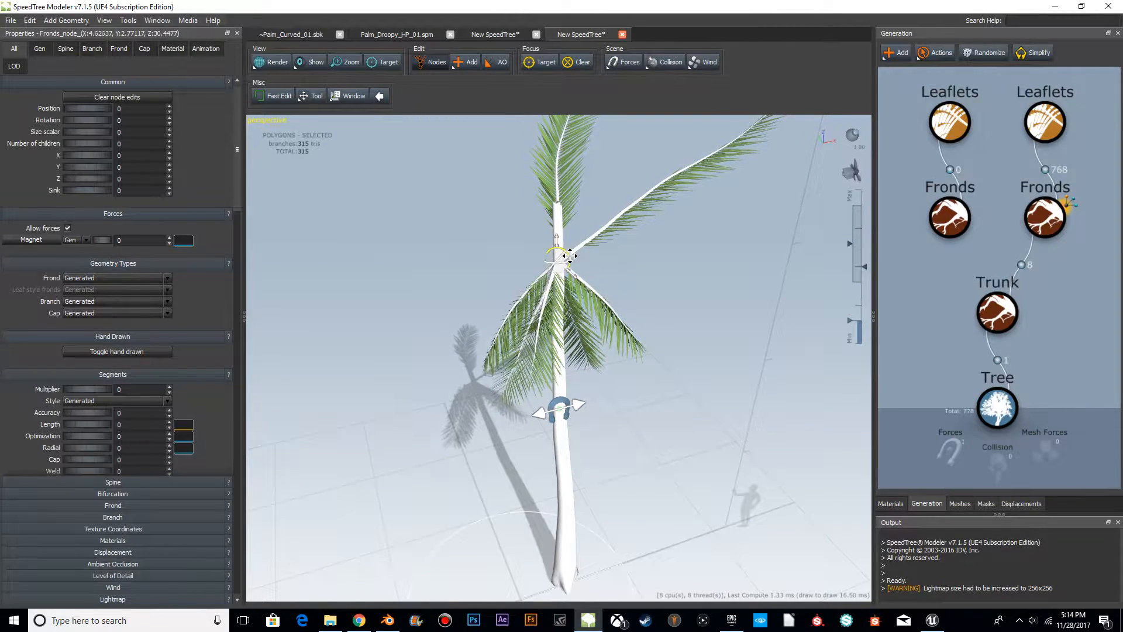
left_click_drag(570, 256, 566, 276)
left_click_drag(616, 334, 520, 258)
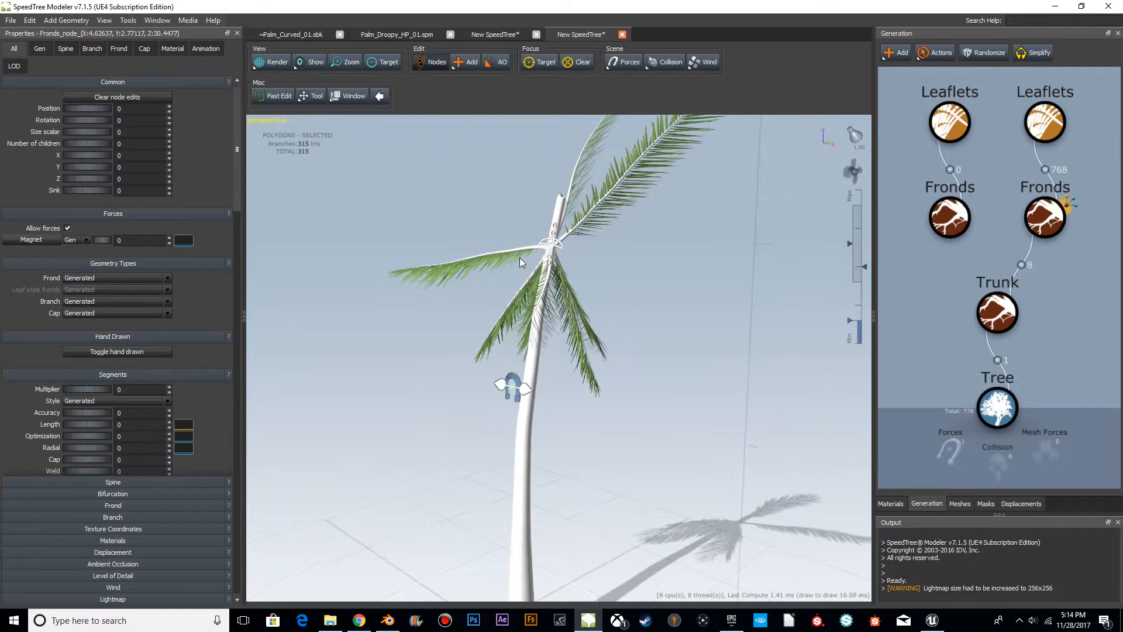
Lower the nearly horizontal extra frond so it droops along the trunk with the others
left_click(533, 243)
left_click(535, 247)
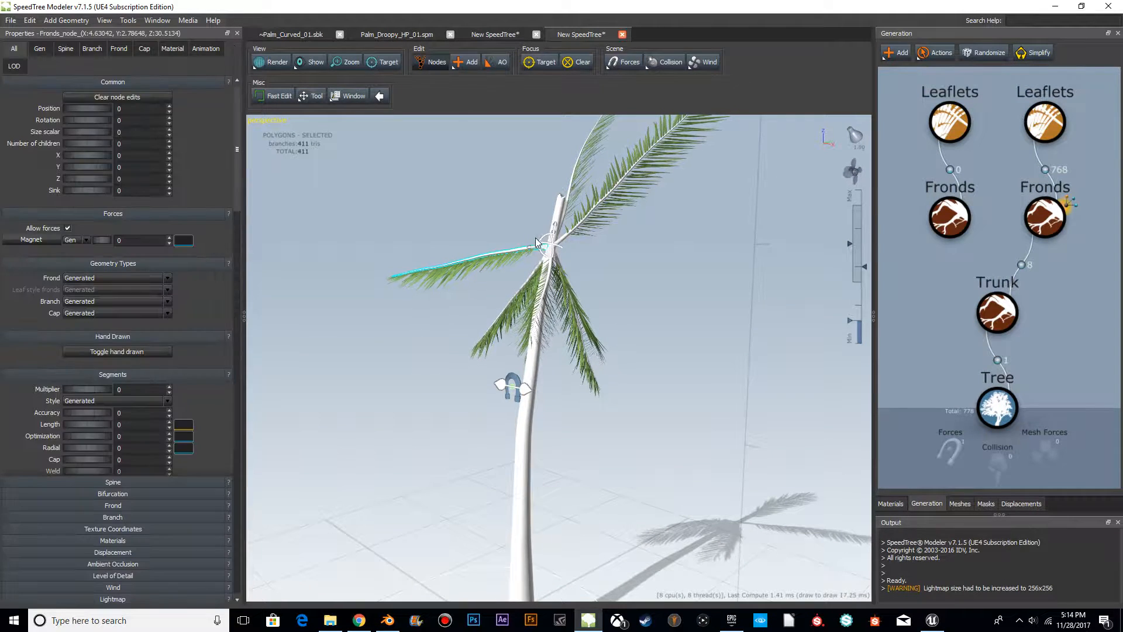
left_click_drag(539, 247, 638, 241)
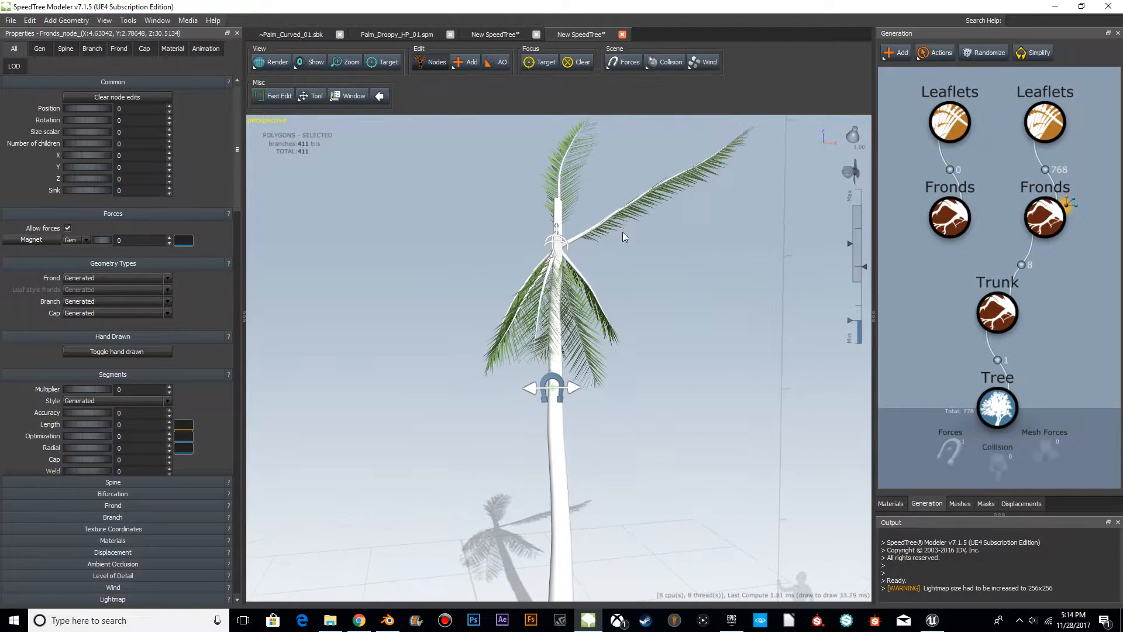
left_click_drag(555, 253, 510, 269)
left_click(549, 219)
scroll(510, 269, "up", 1)
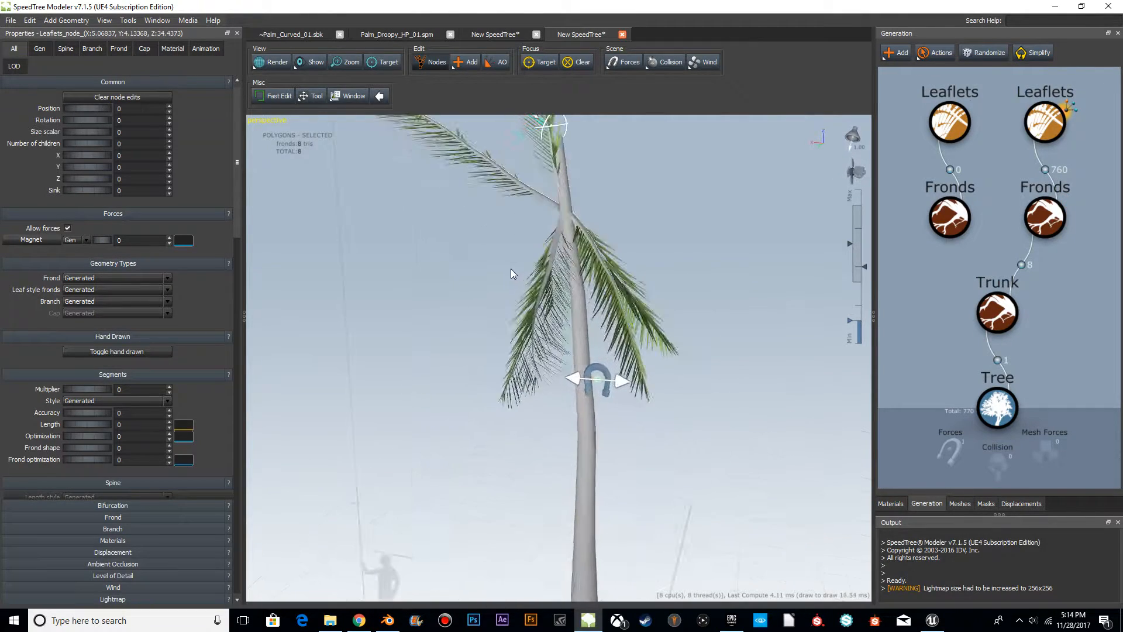
Bend the remaining upward-pointing extra fronds down so they hang around the trunk
left_click(543, 198)
left_click_drag(579, 204, 737, 268)
mouse_move(555, 216)
left_mouse_down()
mouse_move(587, 211)
mouse_move(574, 213)
left_mouse_up()
left_click_drag(615, 252, 686, 252)
scroll(687, 254, "down", 3)
left_click_drag(600, 247, 753, 176)
left_click(564, 231)
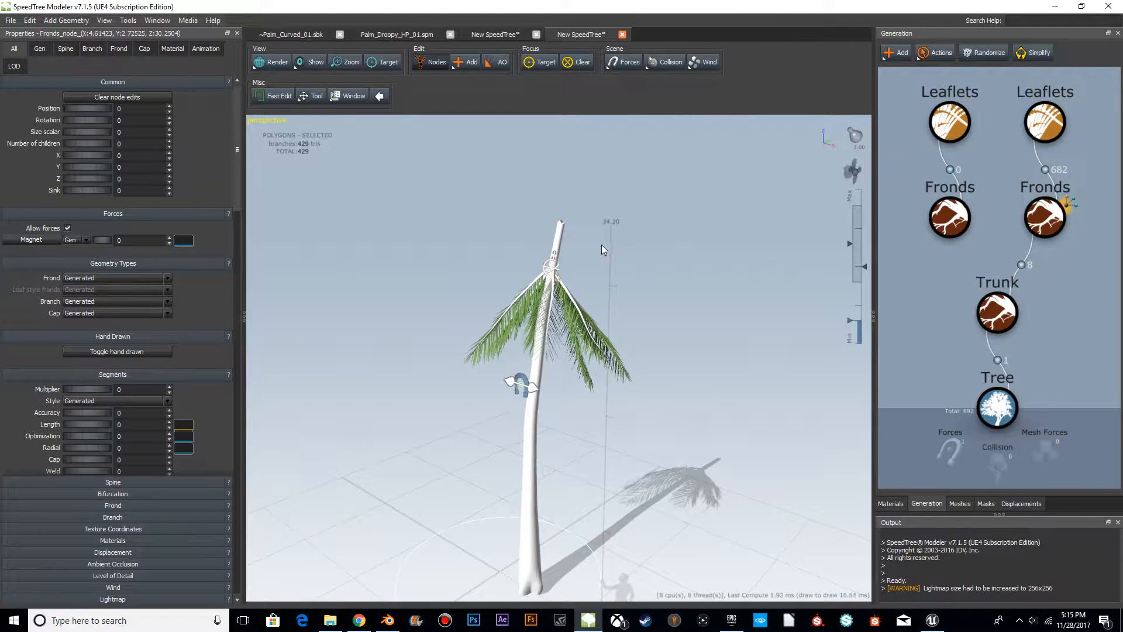
Rotate one drooping frond around the trunk to Rotation -0.309, shorten it, and clear the selection
scroll(603, 248, "up", 3)
left_click_drag(556, 201, 451, 153)
scroll(636, 289, "down", 4)
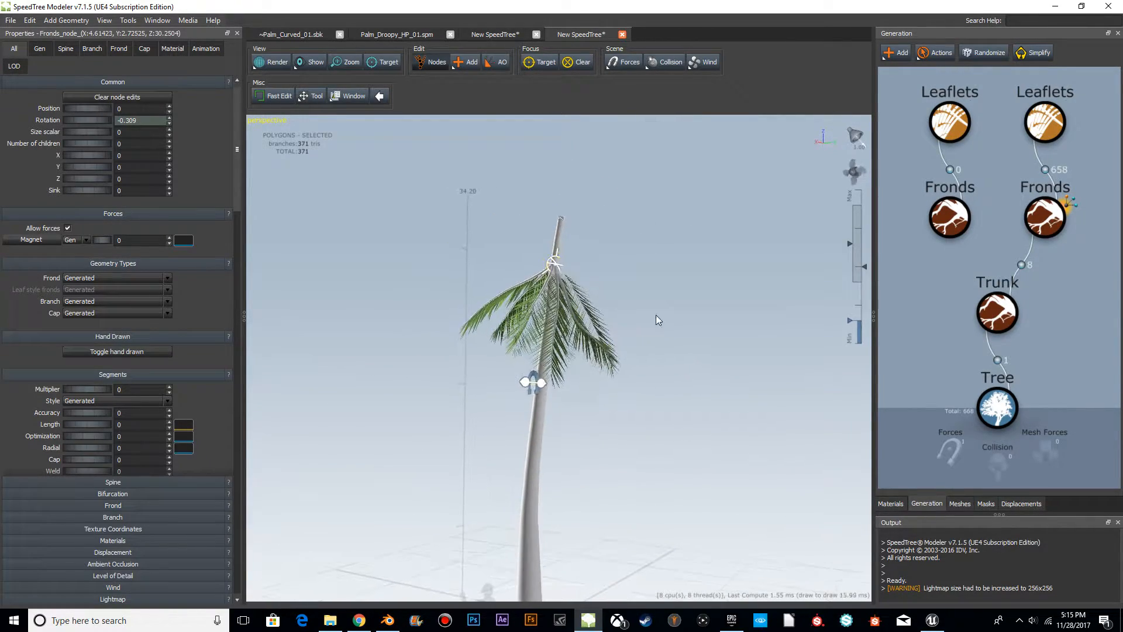
left_click(646, 316)
left_click_drag(672, 318, 549, 361)
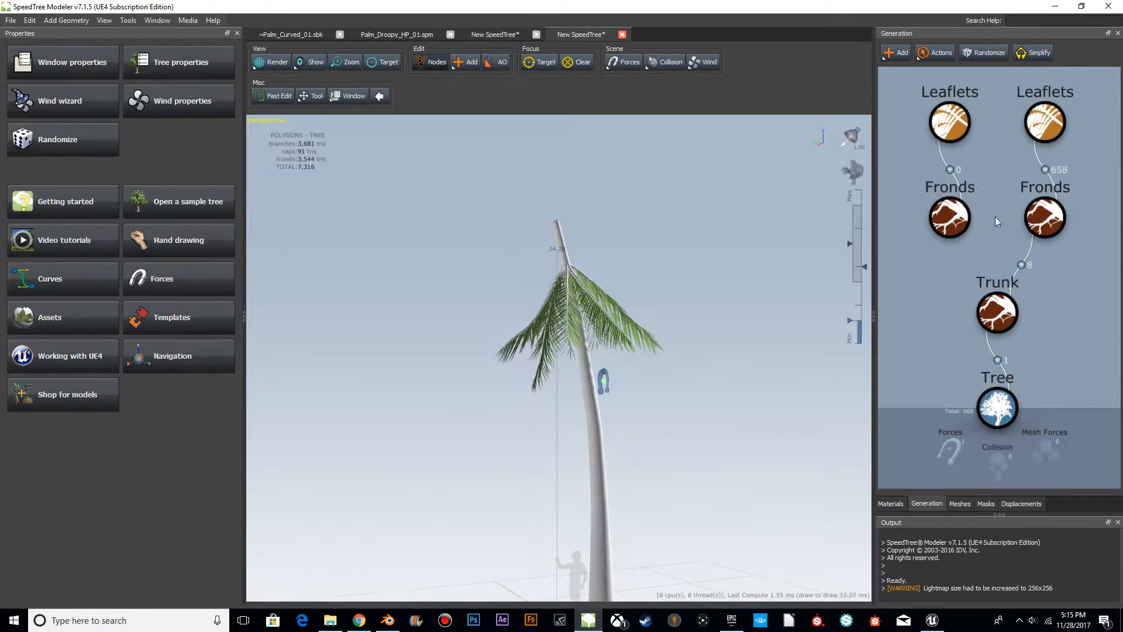
Reconnect the main Fronds generator to the Trunk and view the full crown from several angles
left_click_drag(946, 227, 998, 307)
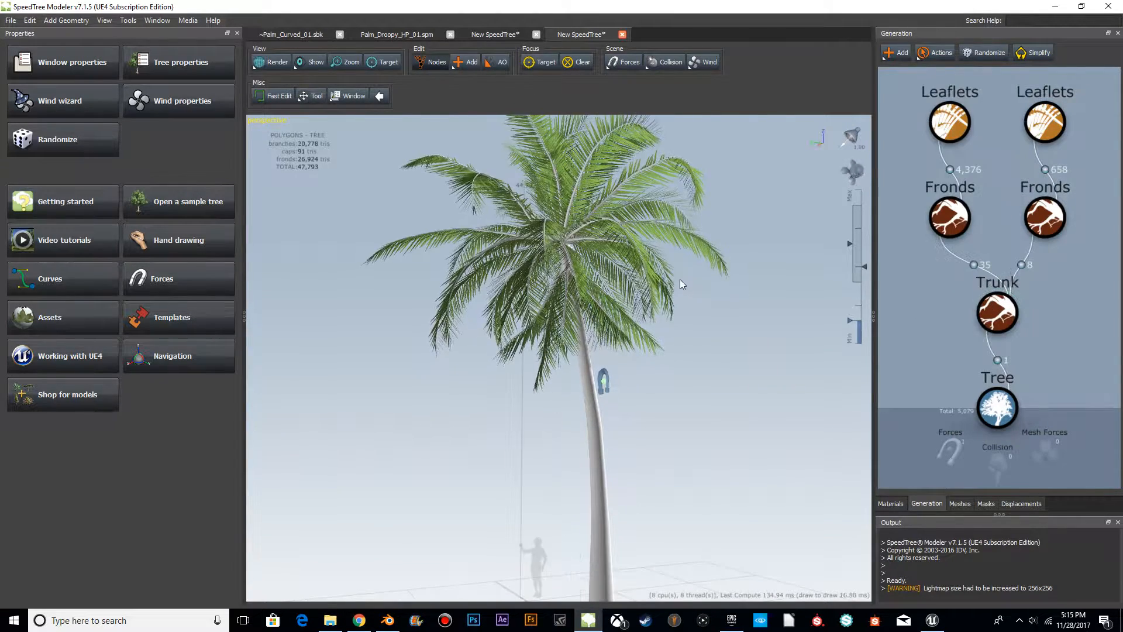
left_click_drag(708, 318, 623, 329)
left_click_drag(565, 331, 599, 322)
left_click_drag(602, 227, 652, 231)
Choose the tree_bark_palm_tree_seamless_texture material and apply it to the trunk
left_click(891, 503)
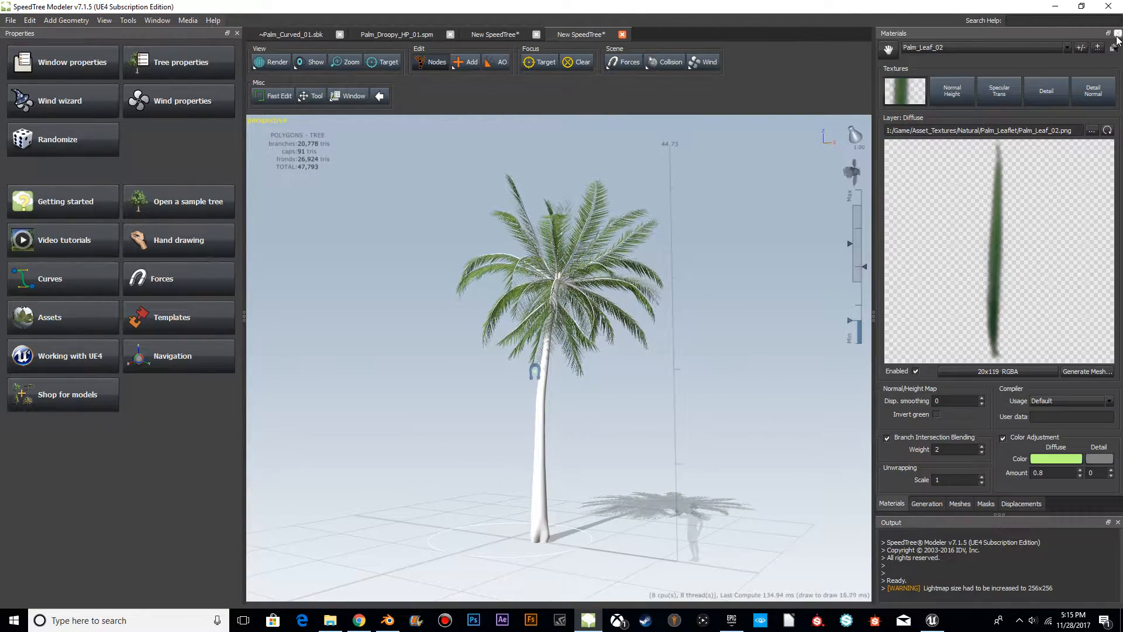
left_click(1015, 52)
left_click(984, 66)
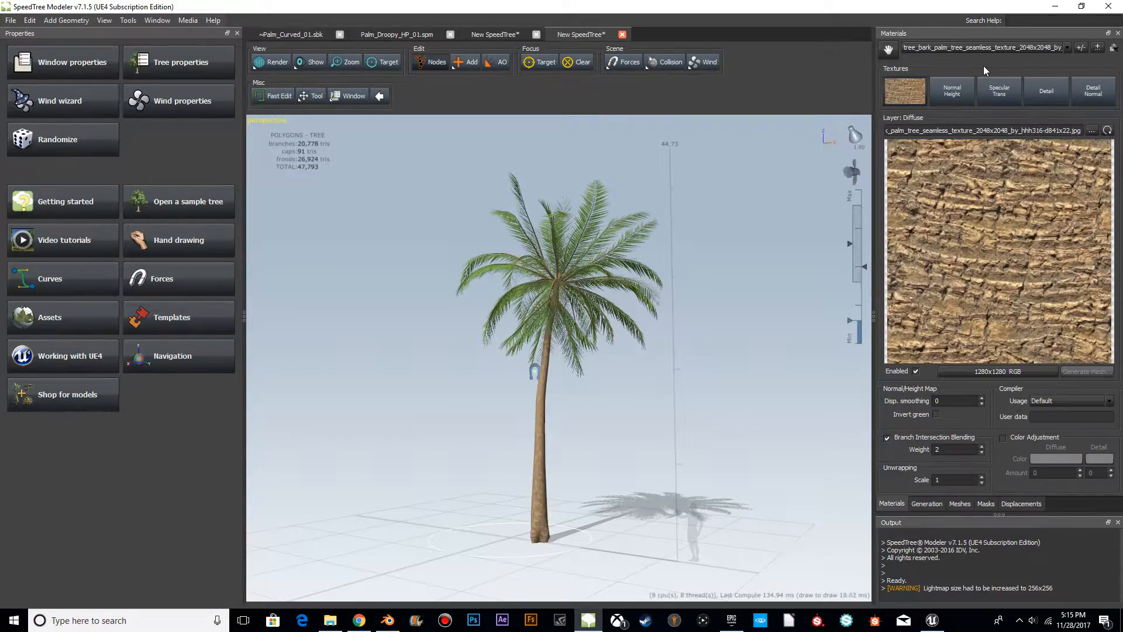
left_click_drag(888, 49, 890, 60)
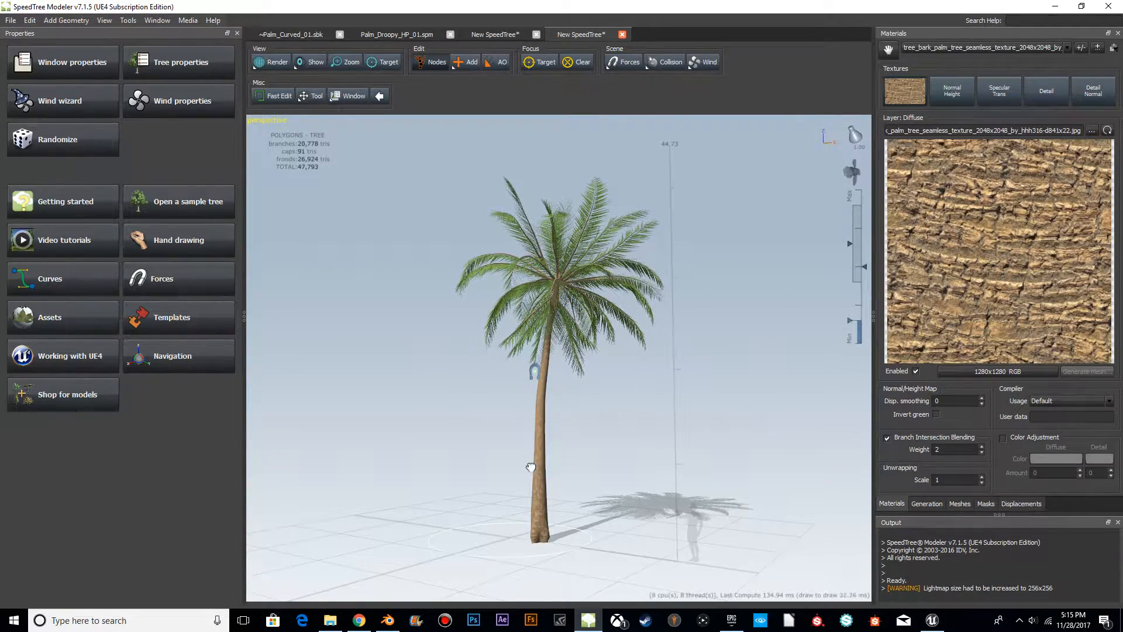
Examine the bark texture on the trunk and the underside of the crown from several distances and angles
scroll(536, 462, "up", 10)
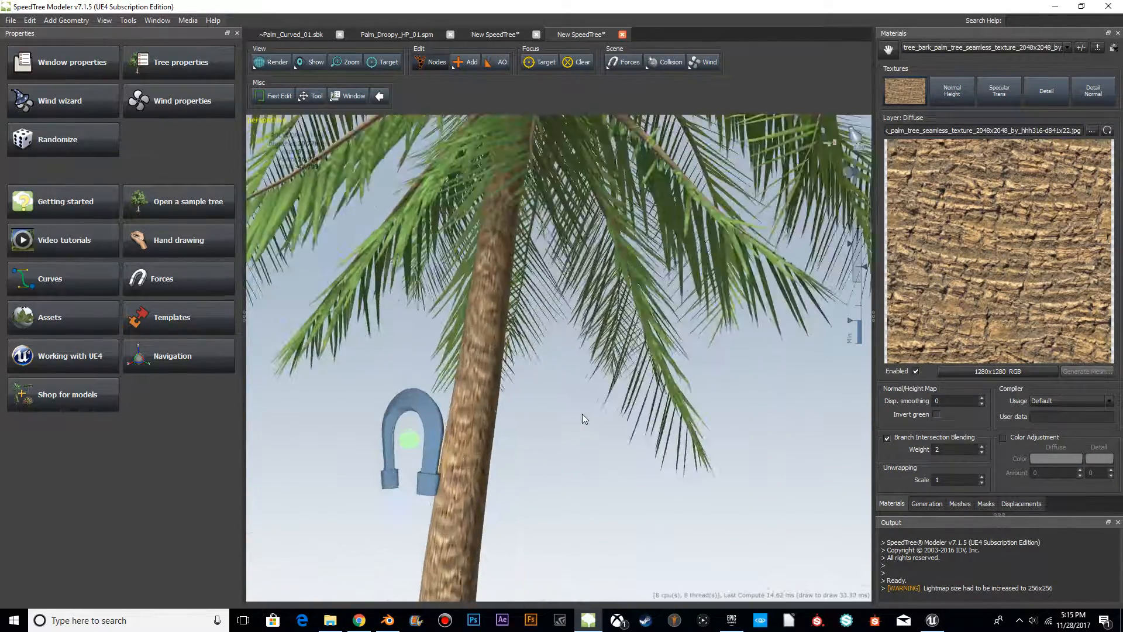
middle_click_drag(560, 448, 601, 79)
scroll(686, 219, "down", 5)
scroll(693, 205, "down", 5)
middle_click_drag(693, 205, 678, 336)
scroll(679, 336, "down", 6)
left_click_drag(670, 408, 421, 406)
scroll(626, 236, "up", 5)
scroll(630, 231, "up", 3)
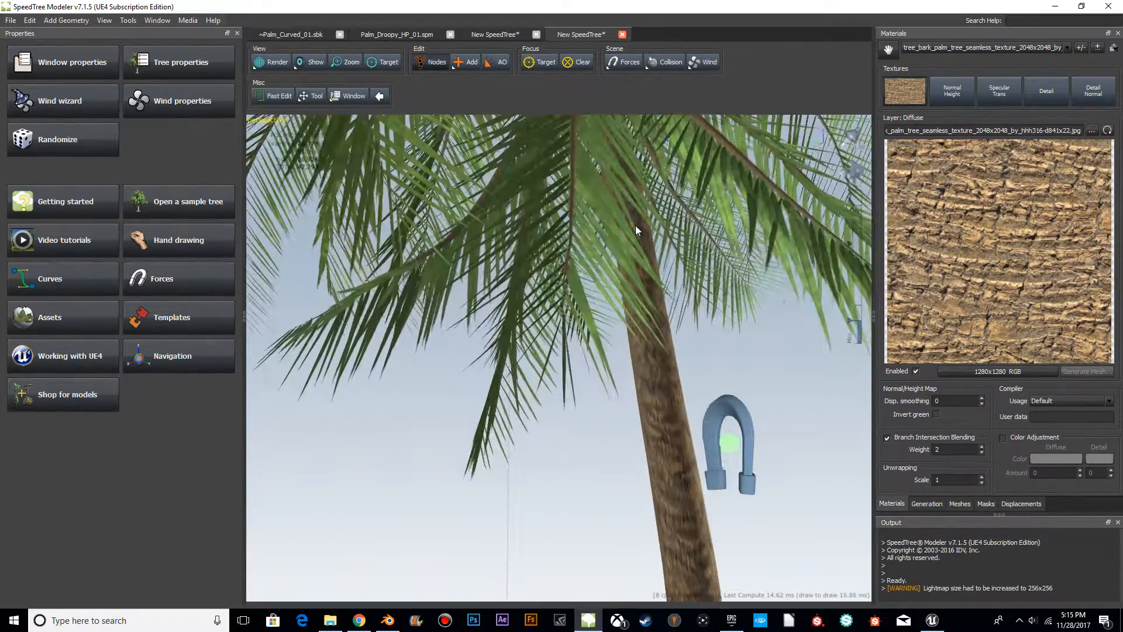
scroll(701, 306, "down", 5)
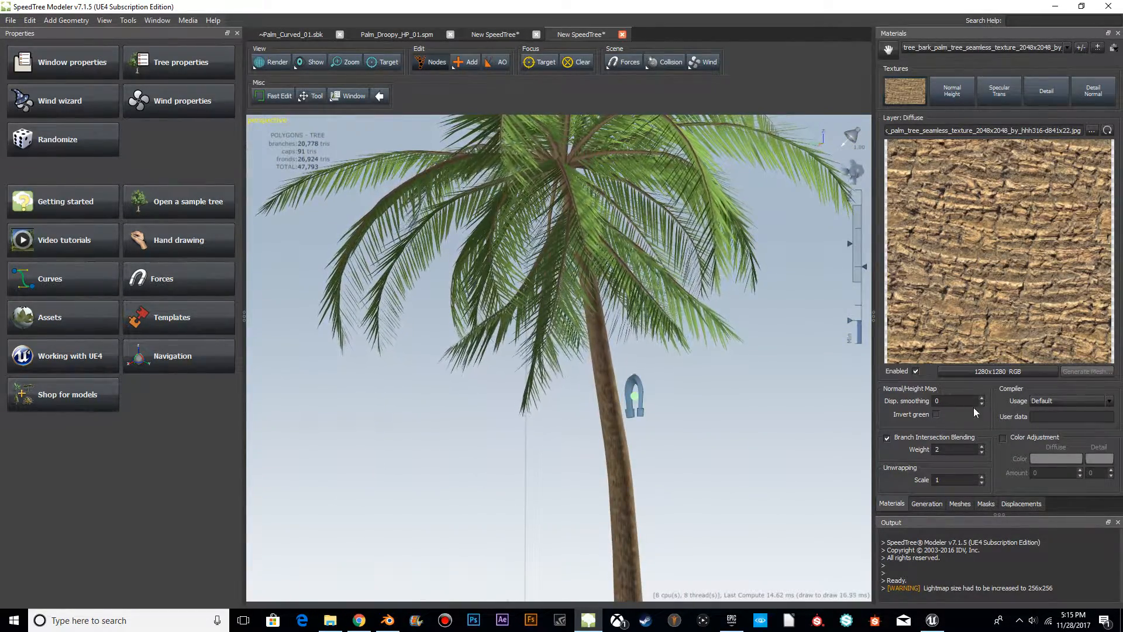
Set the bark material's unwrapping scale to 2
double_click(955, 478)
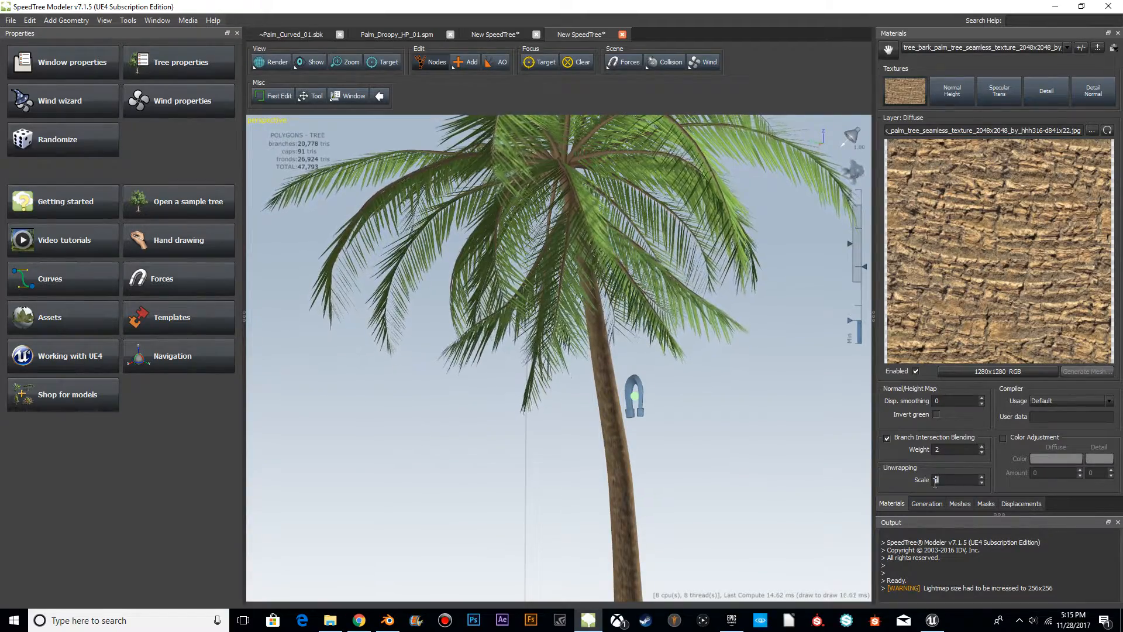
type("2")
key("Return")
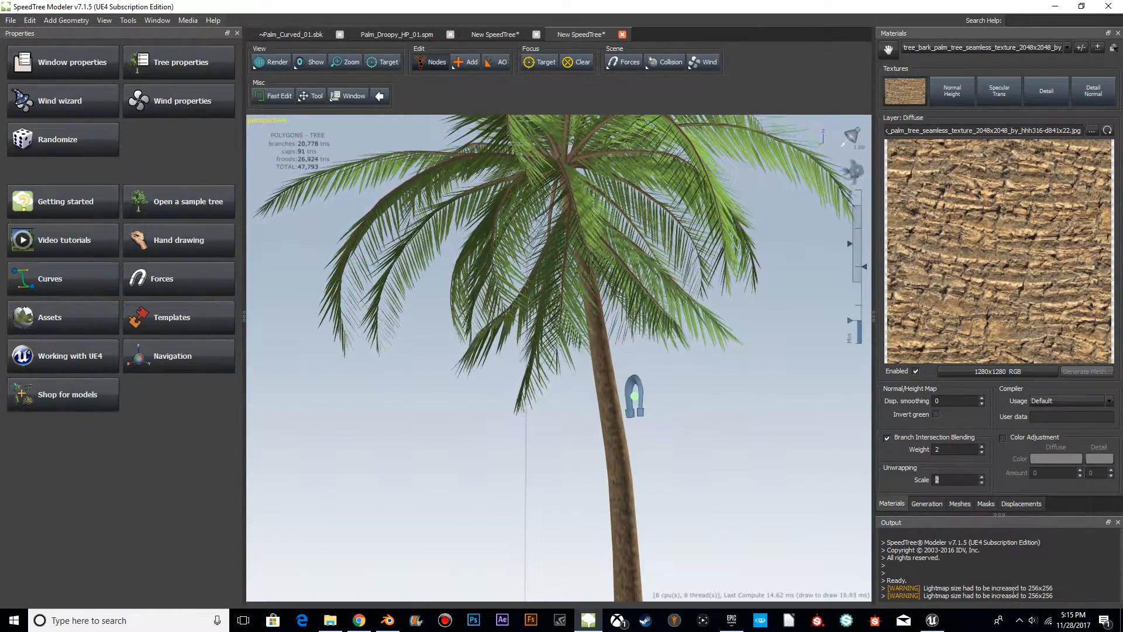
left_click(897, 577)
Inspect the rescaled bark and the whole palm from several sides, near and far
left_click_drag(797, 448, 657, 405)
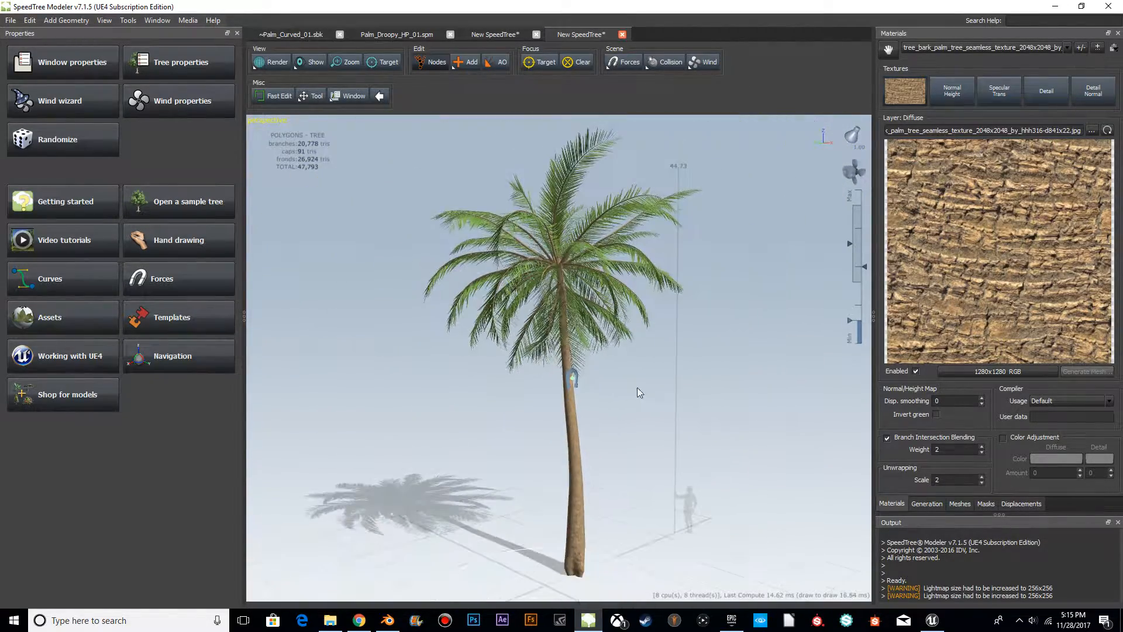
left_click_drag(515, 270, 543, 264)
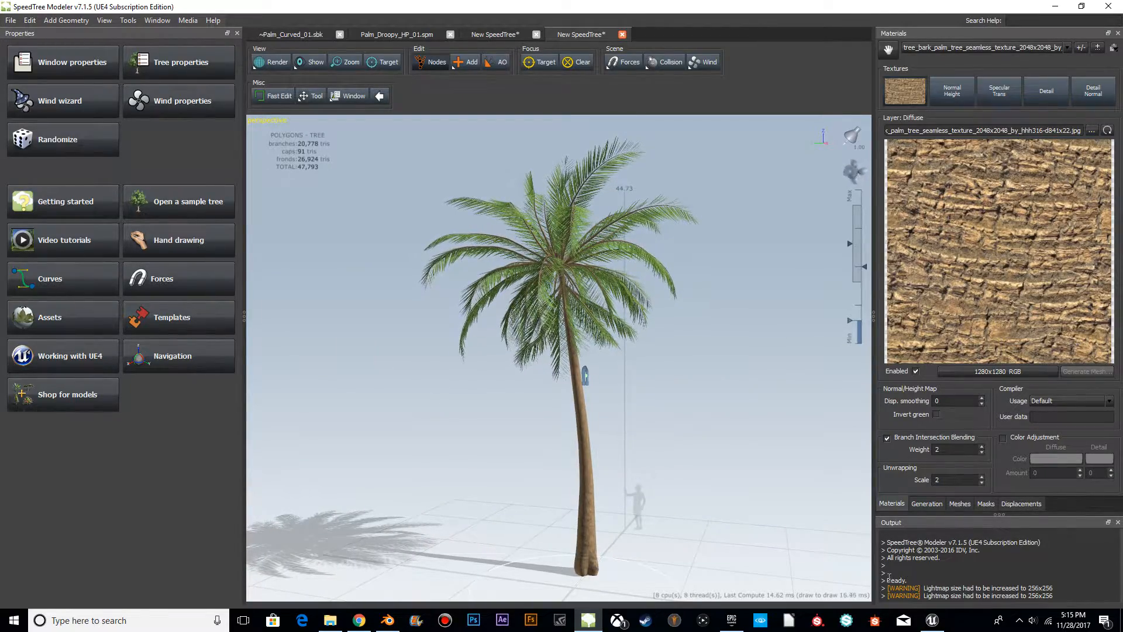
scroll(619, 284, "up", 6)
left_click_drag(649, 354, 714, 388)
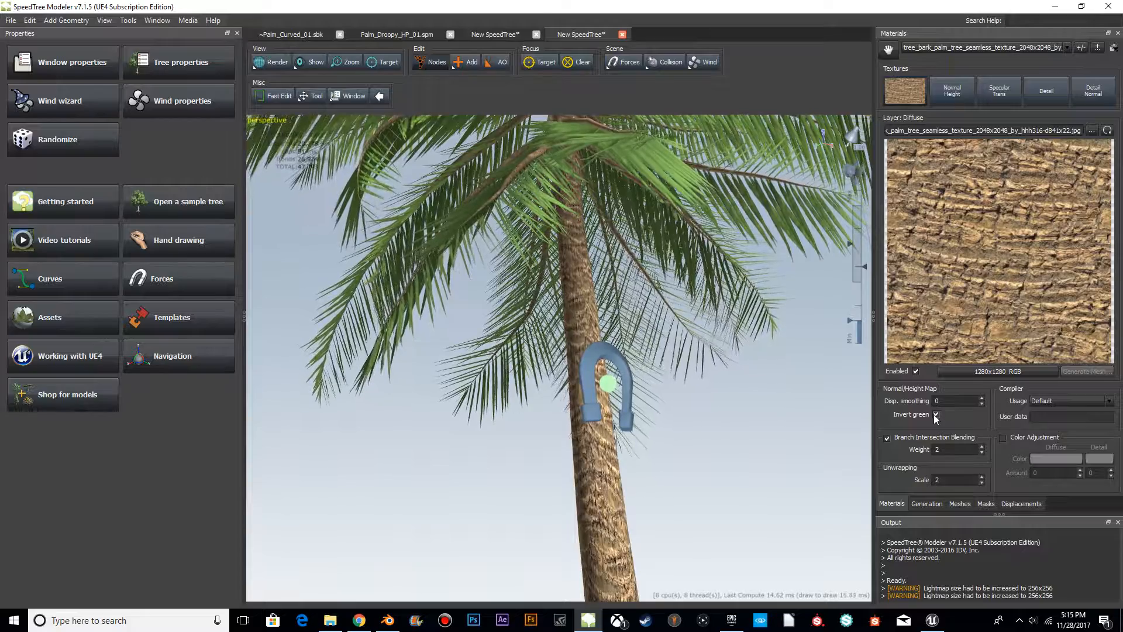
left_click_drag(790, 430, 712, 468)
scroll(712, 464, "down", 6)
left_click_drag(703, 402, 582, 439)
middle_click_drag(582, 220, 635, 307)
scroll(635, 316, "up", 3)
left_click_drag(637, 351, 581, 293)
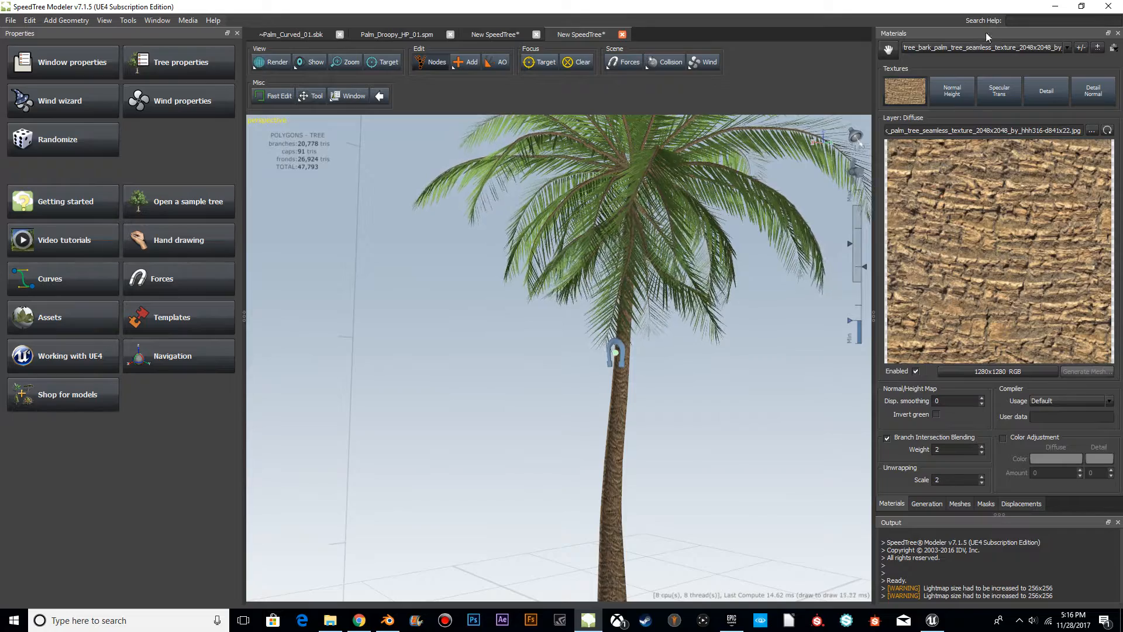
Check the Palm_Leaflet folder for a texture for a new material and close the file chooser without loading one
left_click(1094, 51)
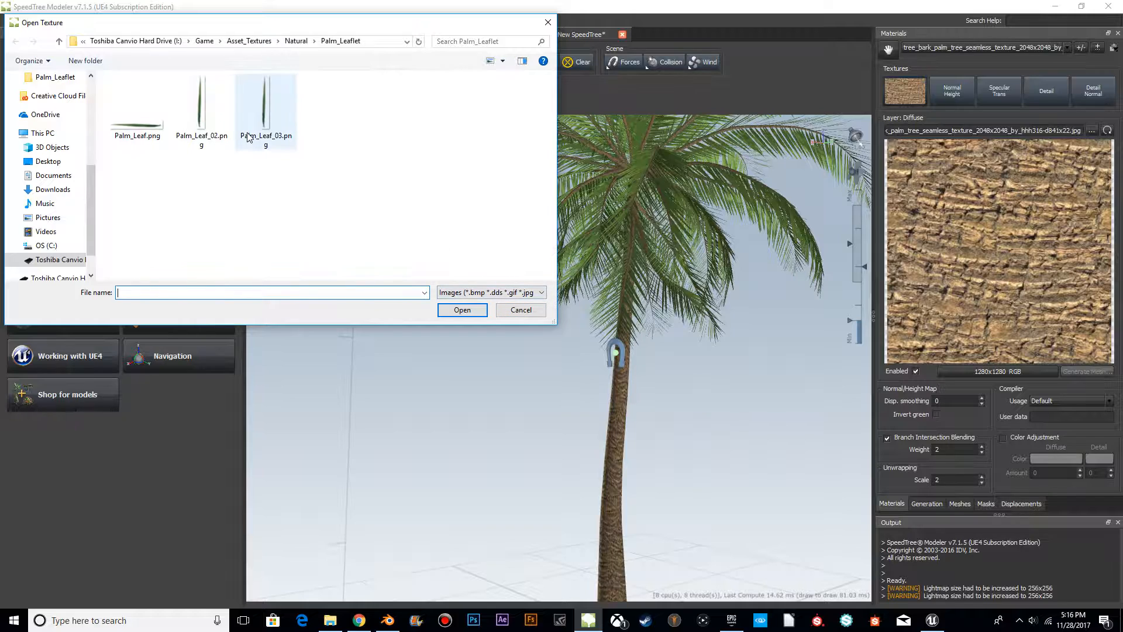
left_click(535, 313)
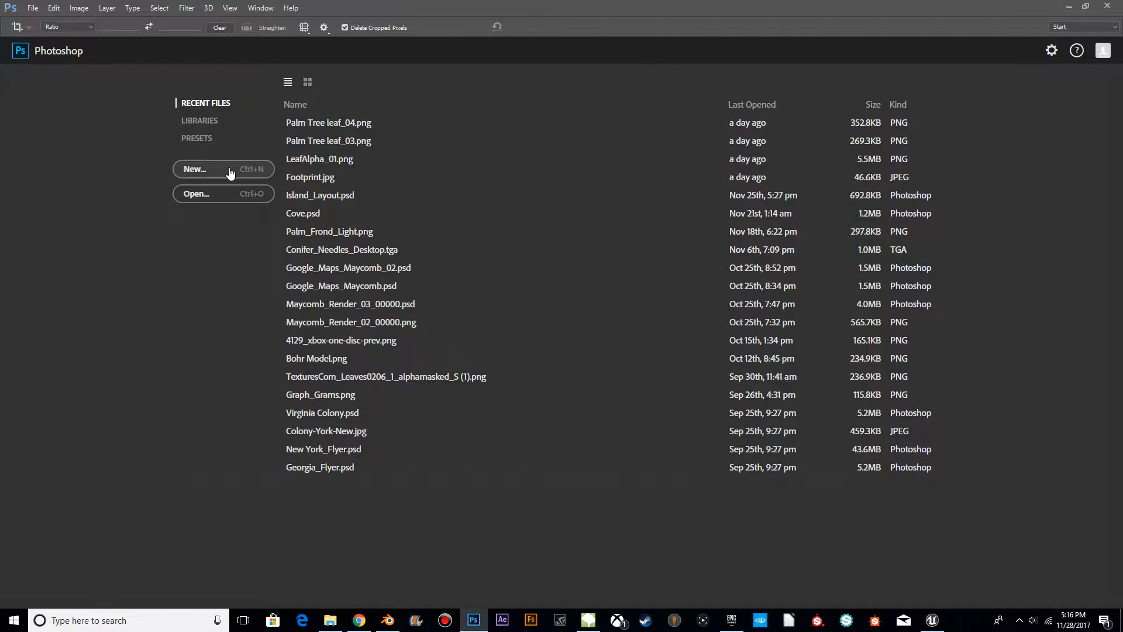
Open the recent image Palm Tree leaf_04.png and close it without changes
left_click(358, 124)
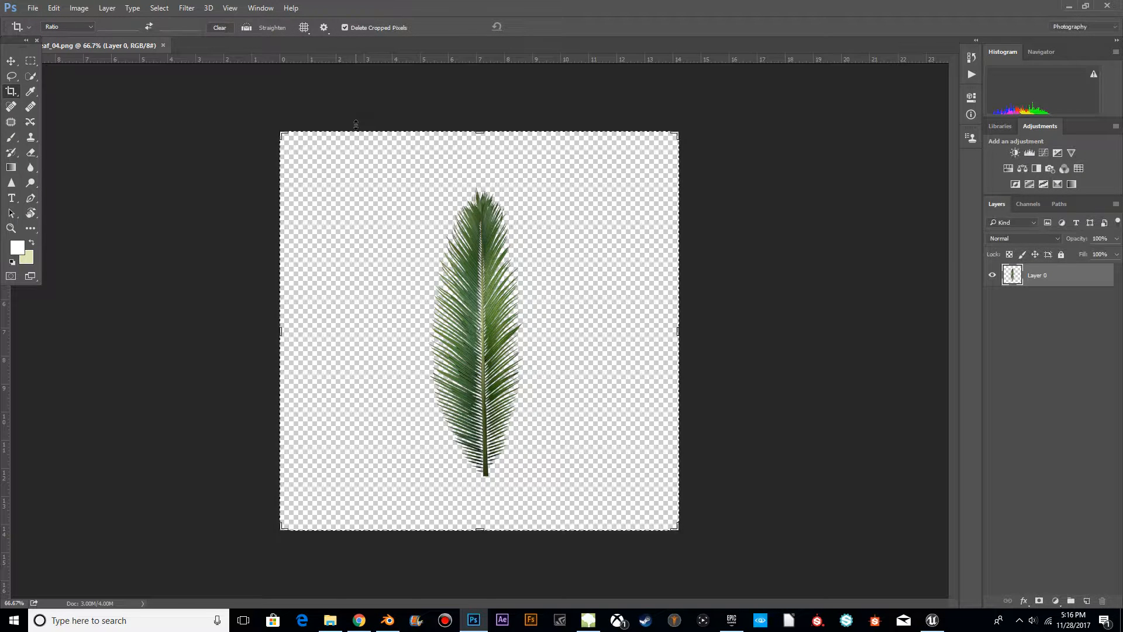
left_click(163, 45)
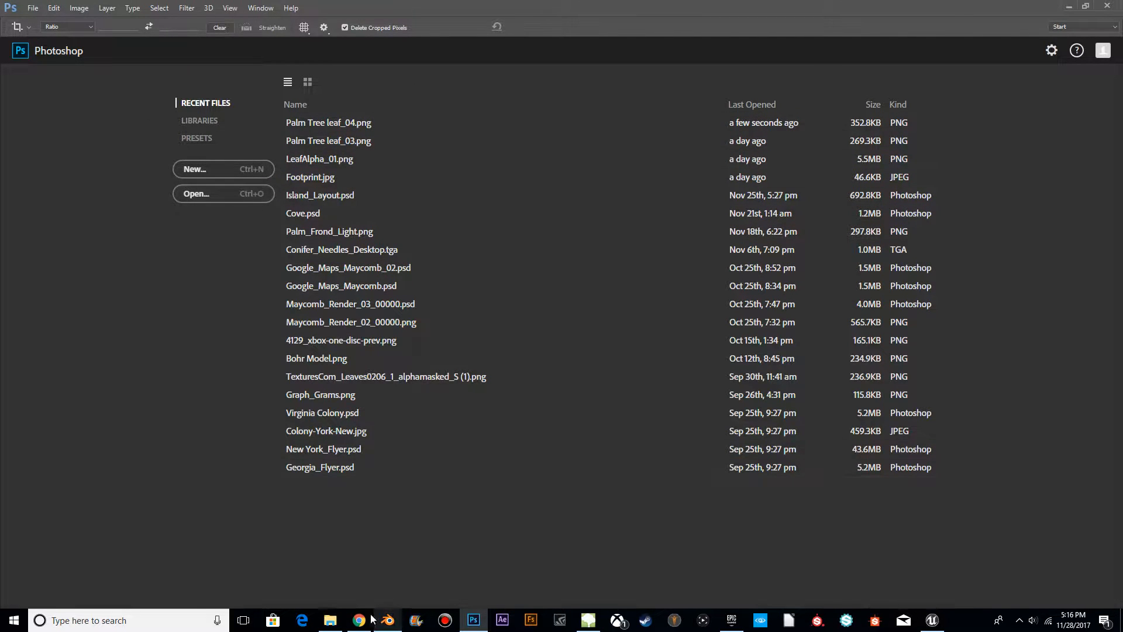
Duplicate Palm_Leaf_03.png in the Palm_Leaflet folder and rename the copy as Deaad_Leaf.png
left_click(332, 620)
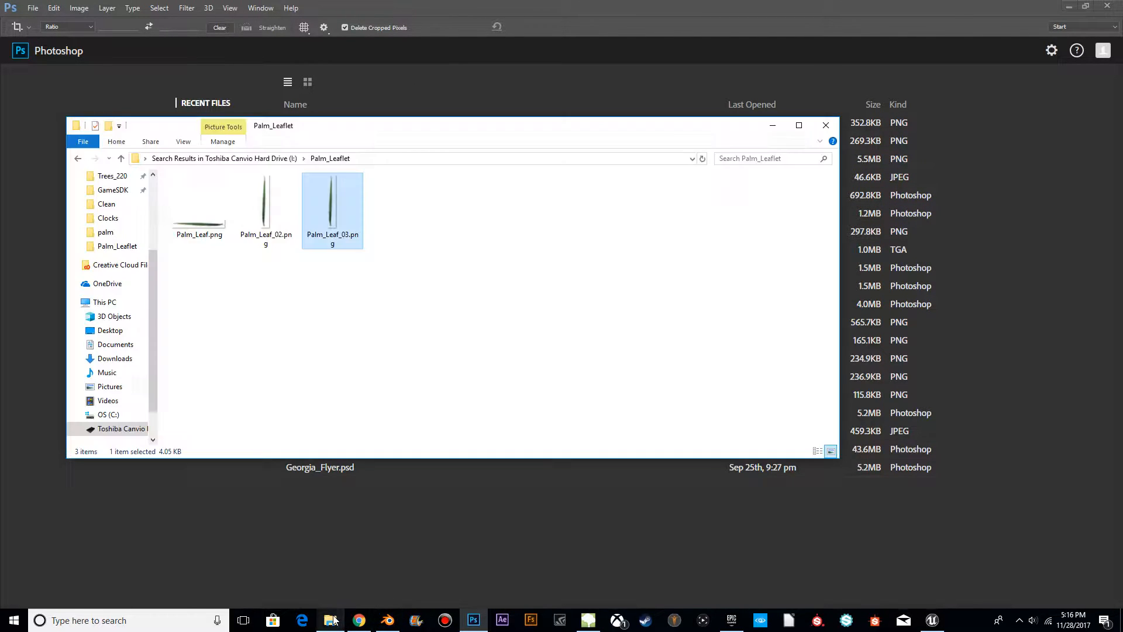
left_click_drag(273, 126, 237, 223)
right_click(261, 233)
left_click(315, 238)
right_click(326, 212)
left_click(317, 193)
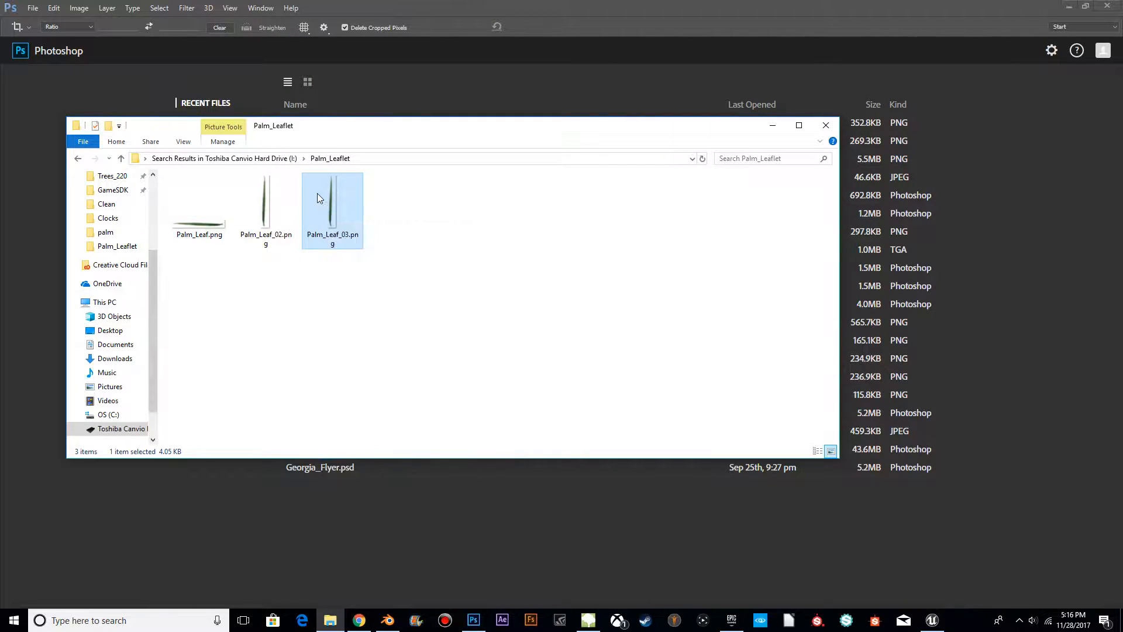
key("ctrl+c")
key("ctrl+v")
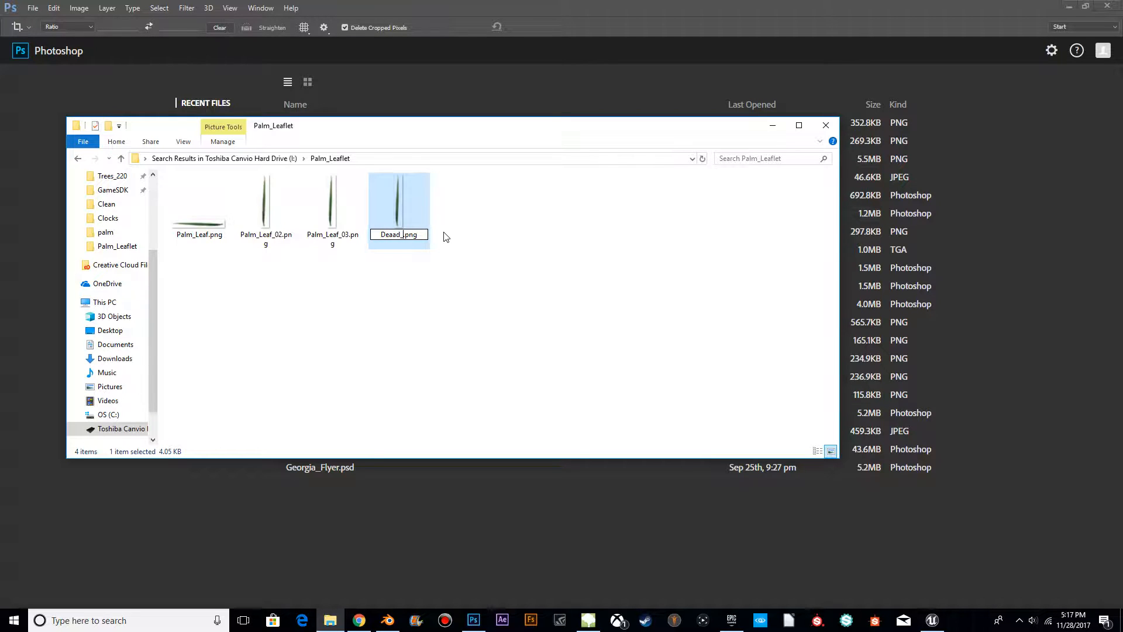
Open the duplicated leaf image Deaad_Leaf.png in Photoshop
left_click_drag(414, 231, 458, 92)
left_click(473, 15)
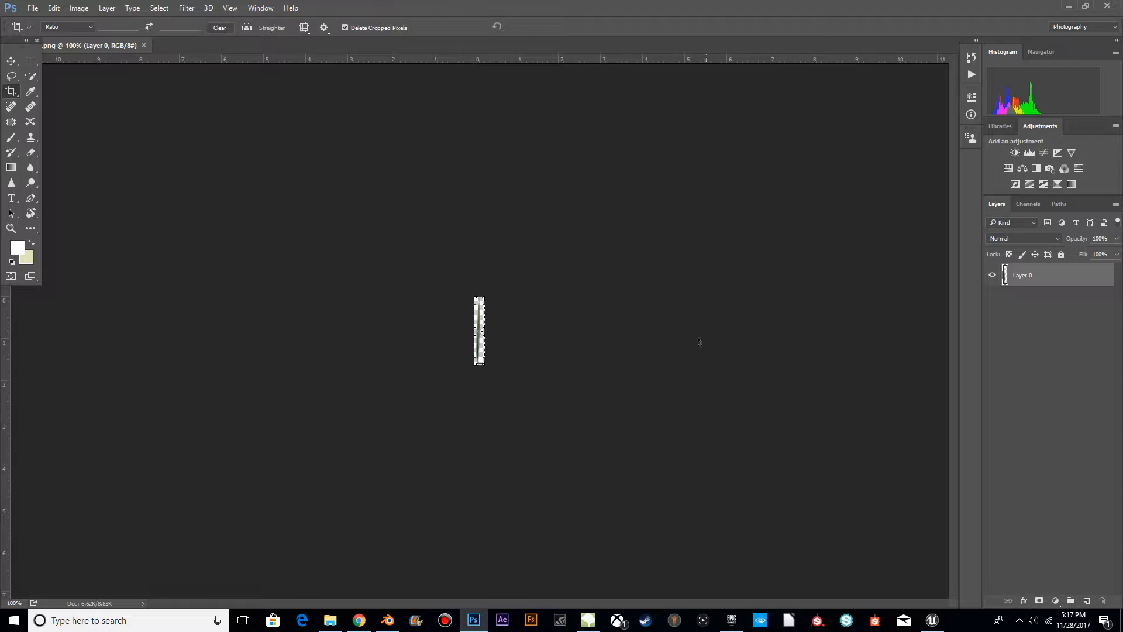
key("ctrl+0")
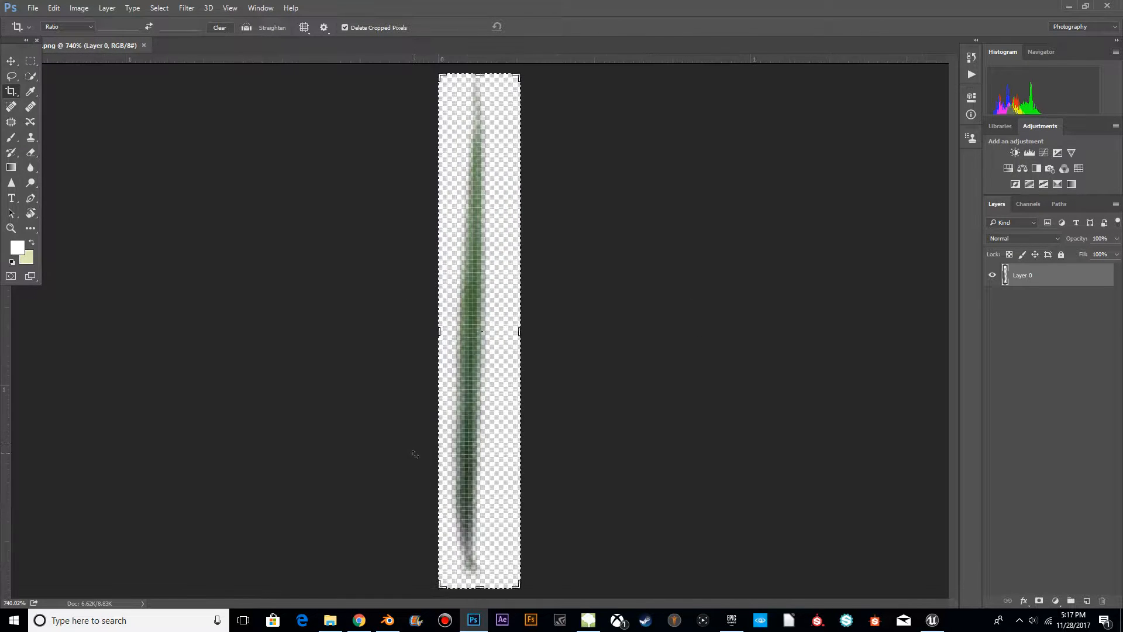
Recolor the green leaf to orange-brown with a Curves adjustment layer, mapping blue channel input 149 to output 90
scroll(311, 405, "down", 4, "alt")
left_click(12, 61)
scroll(458, 284, "down", 1, "alt")
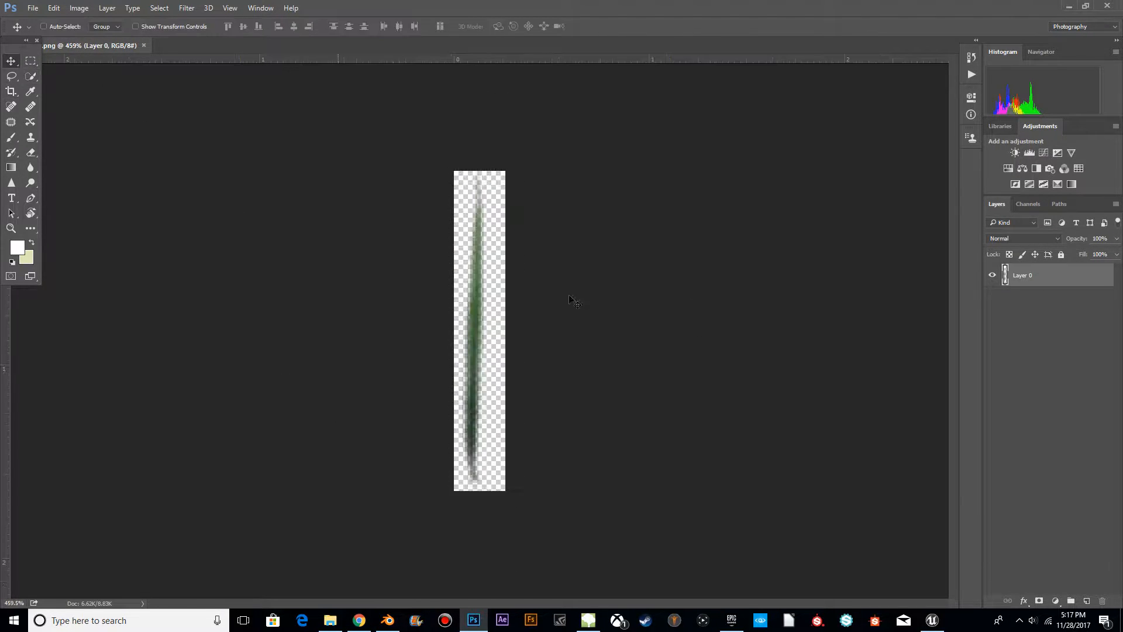
left_click(1044, 153)
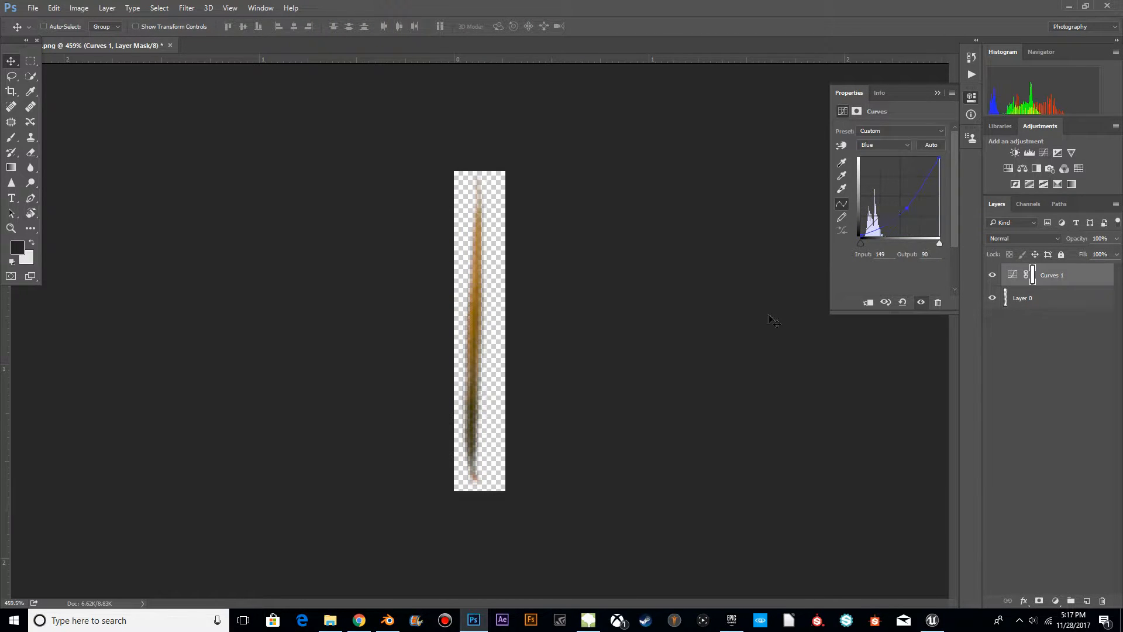
scroll(594, 503, "down", 5, "alt")
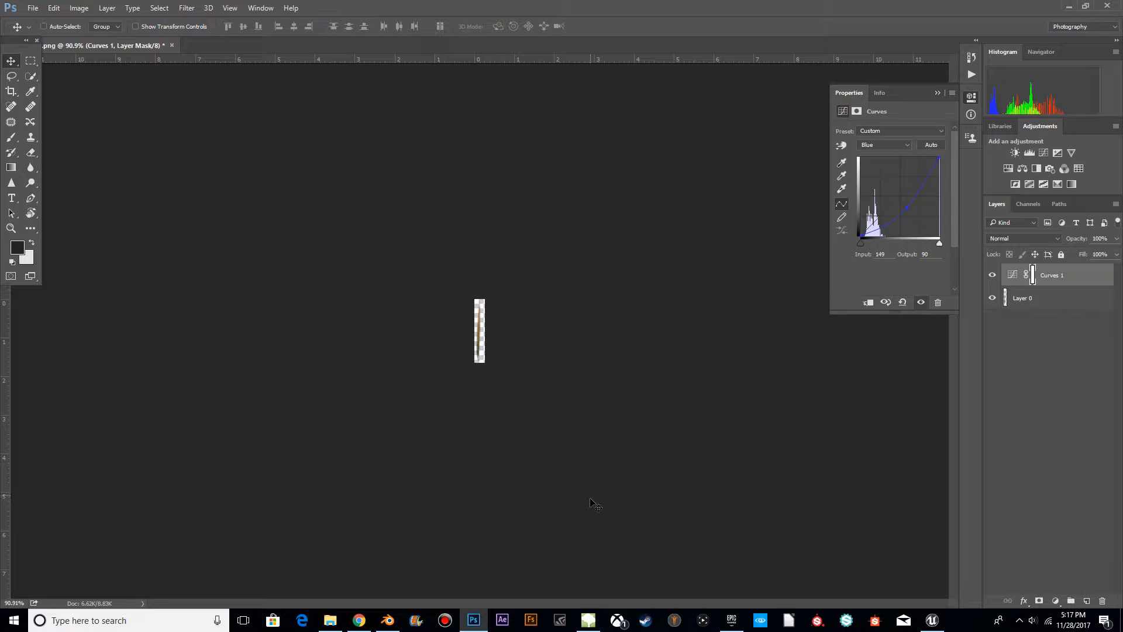
Export the recolored leaf as Dead_Leaf.png into the Palm_Leaflet folder
left_click(58, 7)
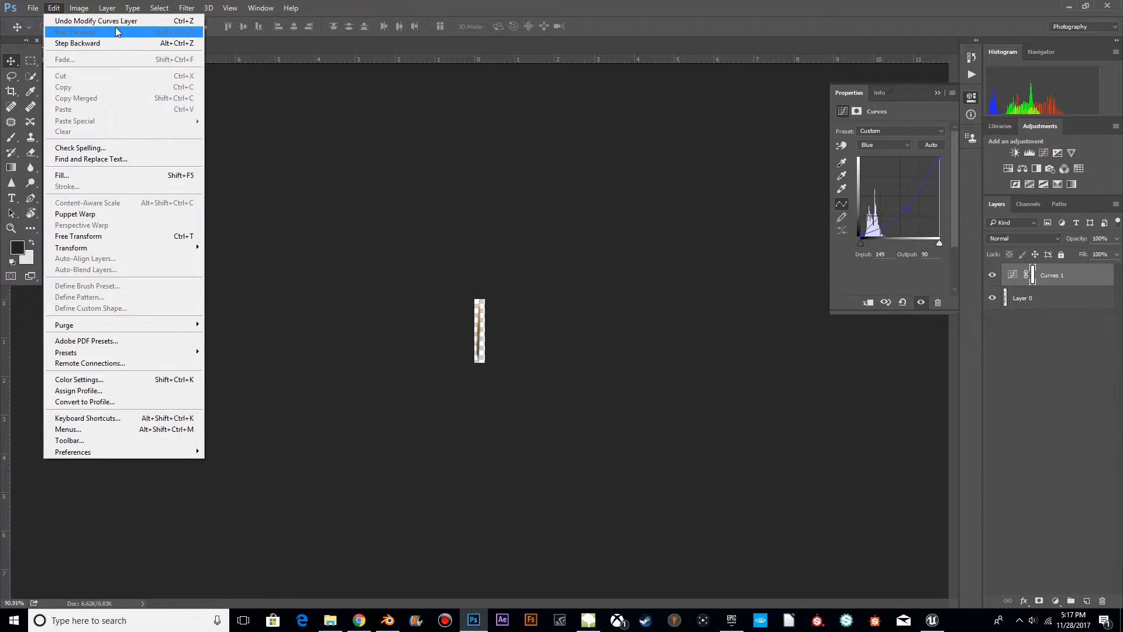
mouse_move(32, 5)
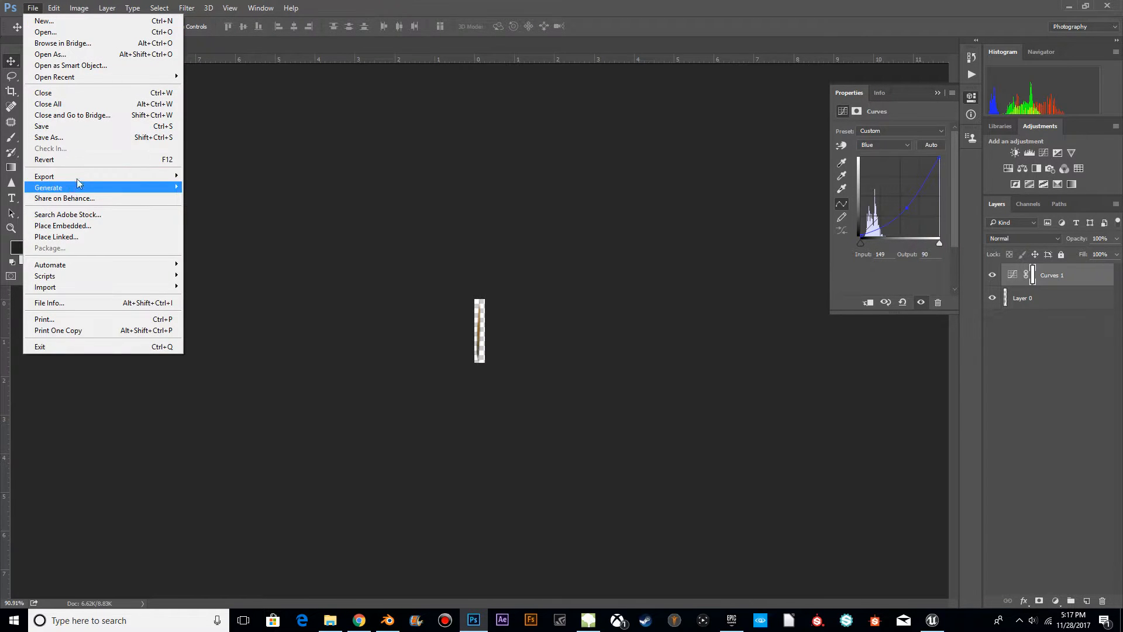
mouse_move(88, 176)
left_click(207, 174)
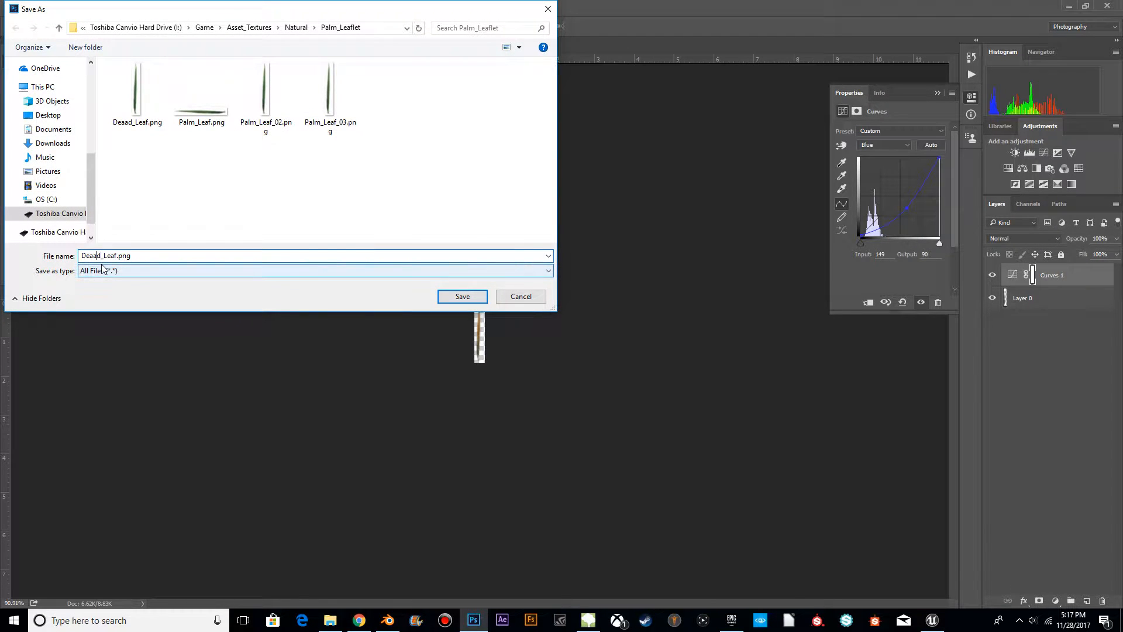
key("Return")
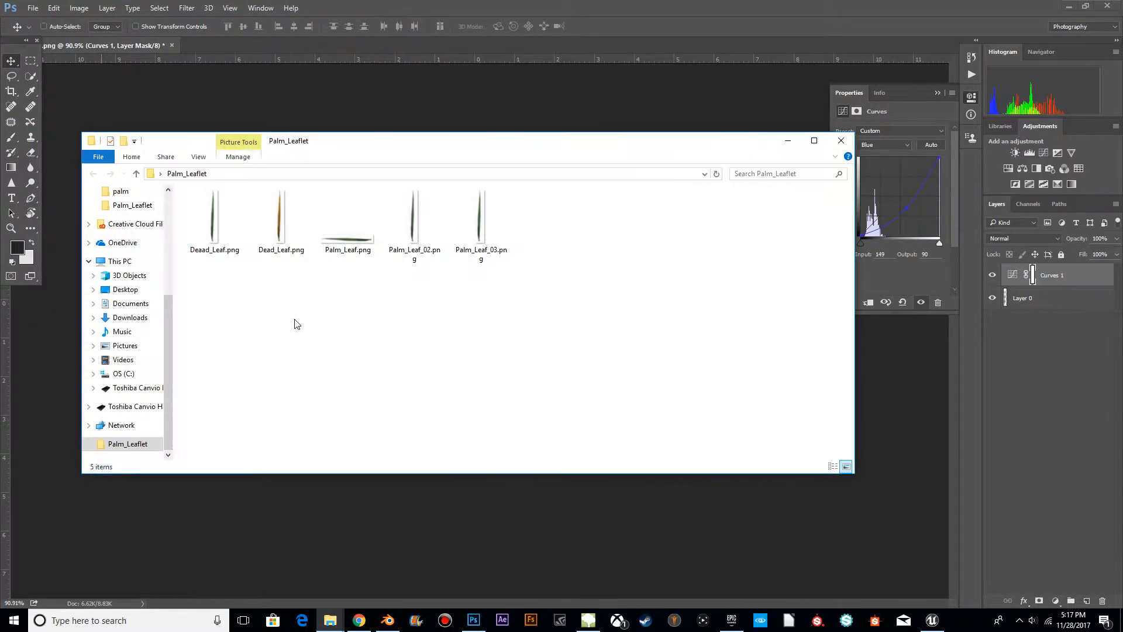
Switch to SpeedTree Modeler and create a new material from Dead_Leaf.png in the Palm_Leaflet folder
key("alt+Tab")
key("alt+Tab")
key("alt+Tab")
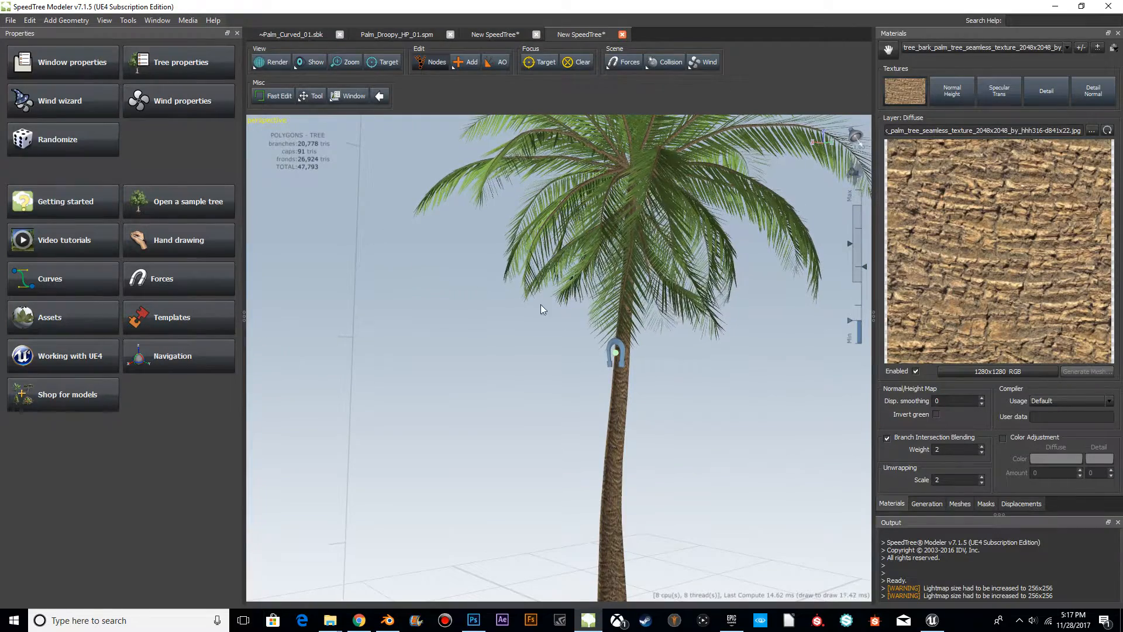
left_click_drag(672, 372, 640, 383)
key("alt+Tab")
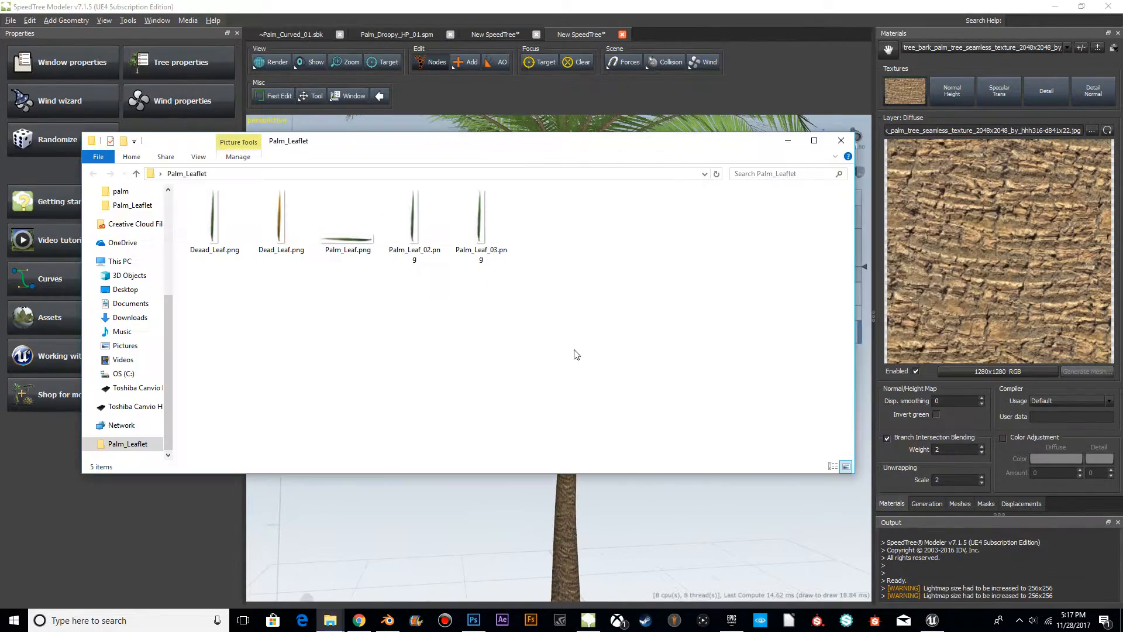
left_click_drag(291, 227, 675, 210)
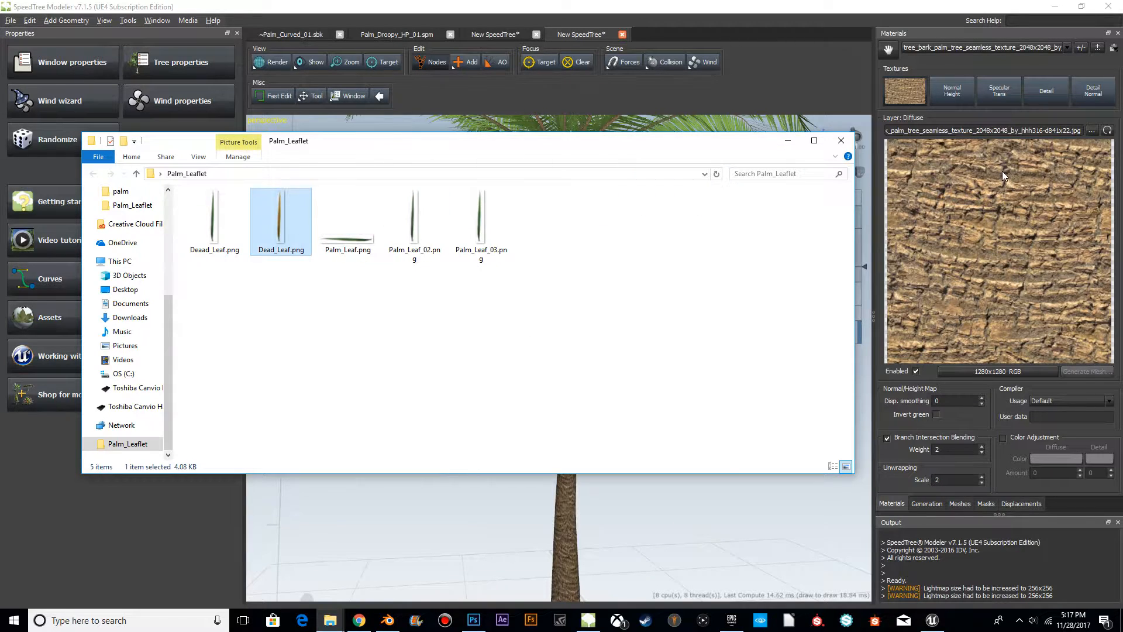
left_click(1101, 48)
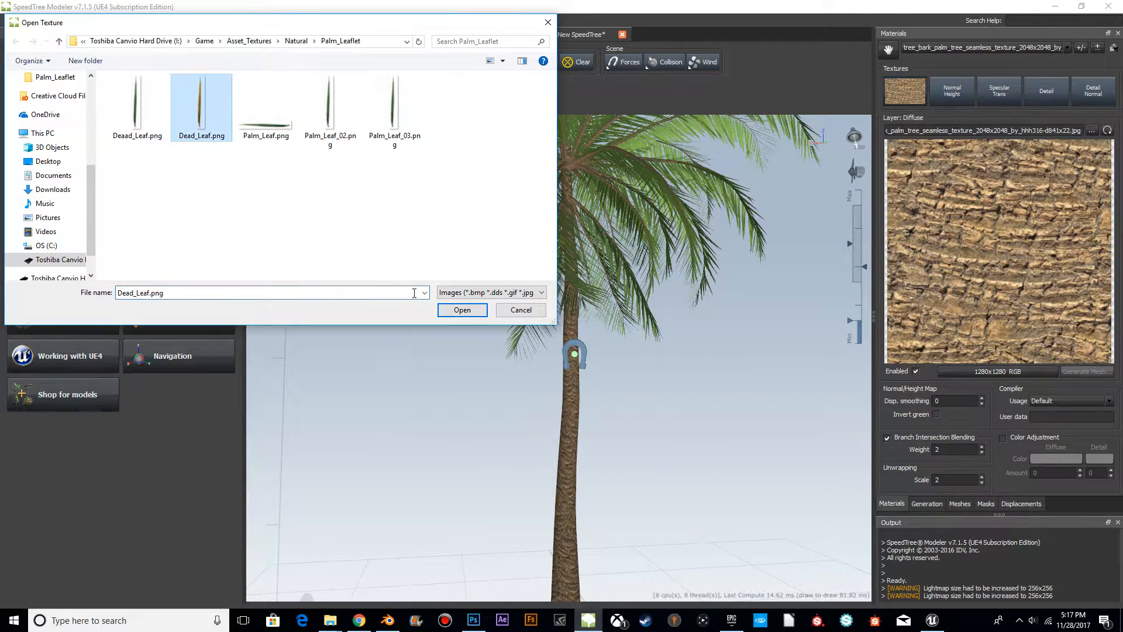
left_click(462, 310)
scroll(585, 357, "up", 3)
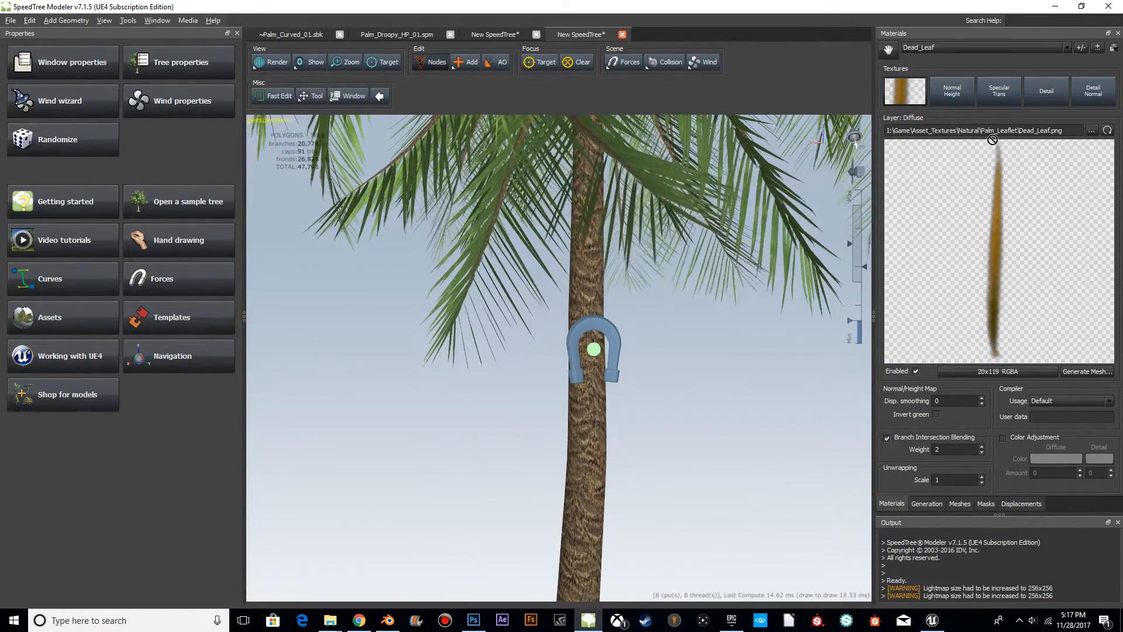
Apply the Dead_Leaf material to the Leaflets generator of the extra lower fronds
left_click(927, 504)
left_click(1046, 215)
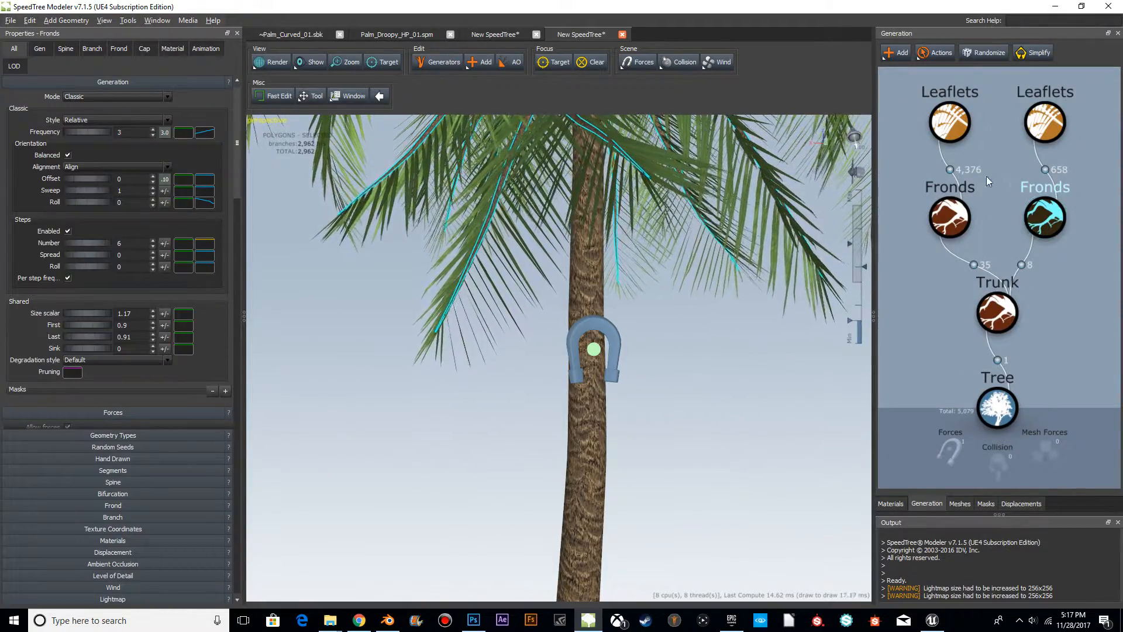
left_click(1045, 123)
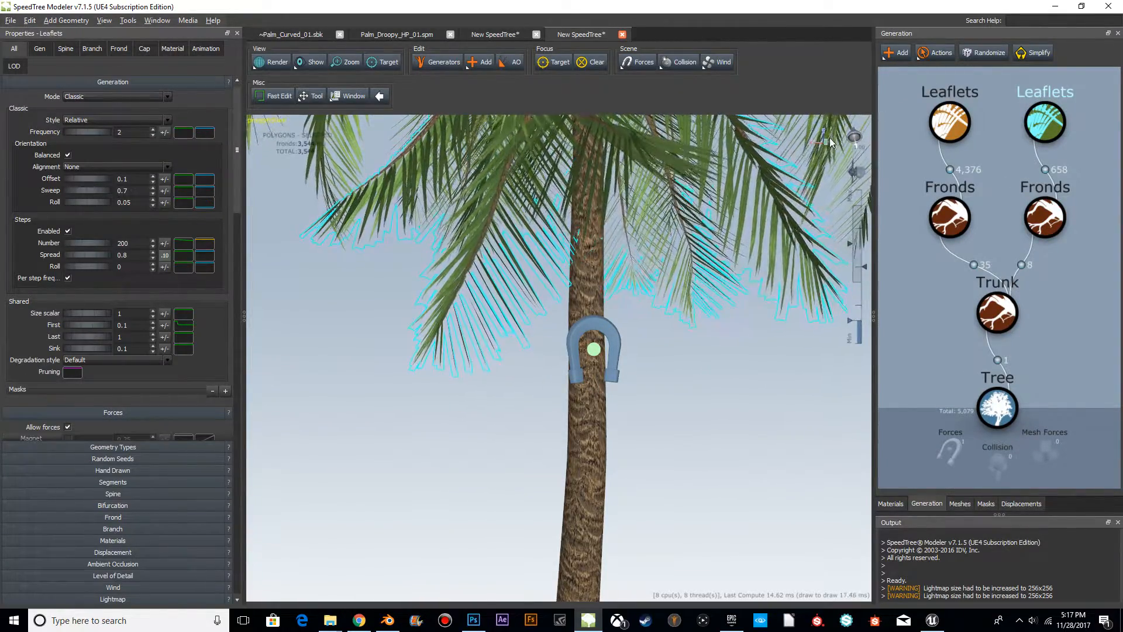
left_click(890, 503)
left_click_drag(888, 50, 746, 273)
scroll(778, 363, "down", 5)
left_click(665, 378)
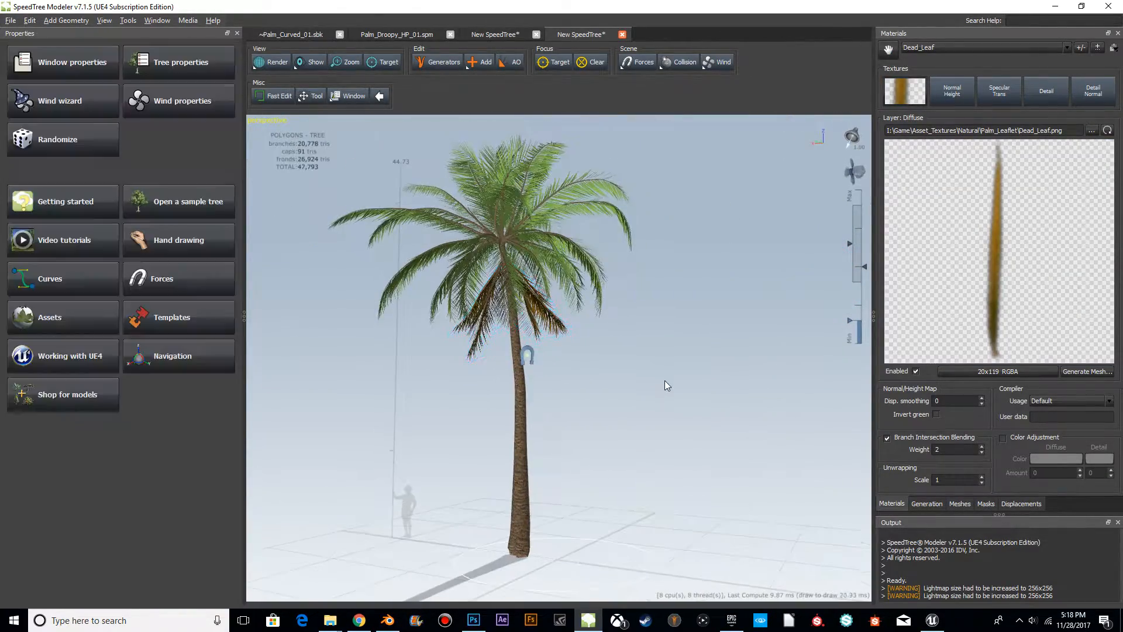
Enable color adjustment on the Dead_Leaf material and set its diffuse amount to 0.5
left_click_drag(646, 435, 685, 297)
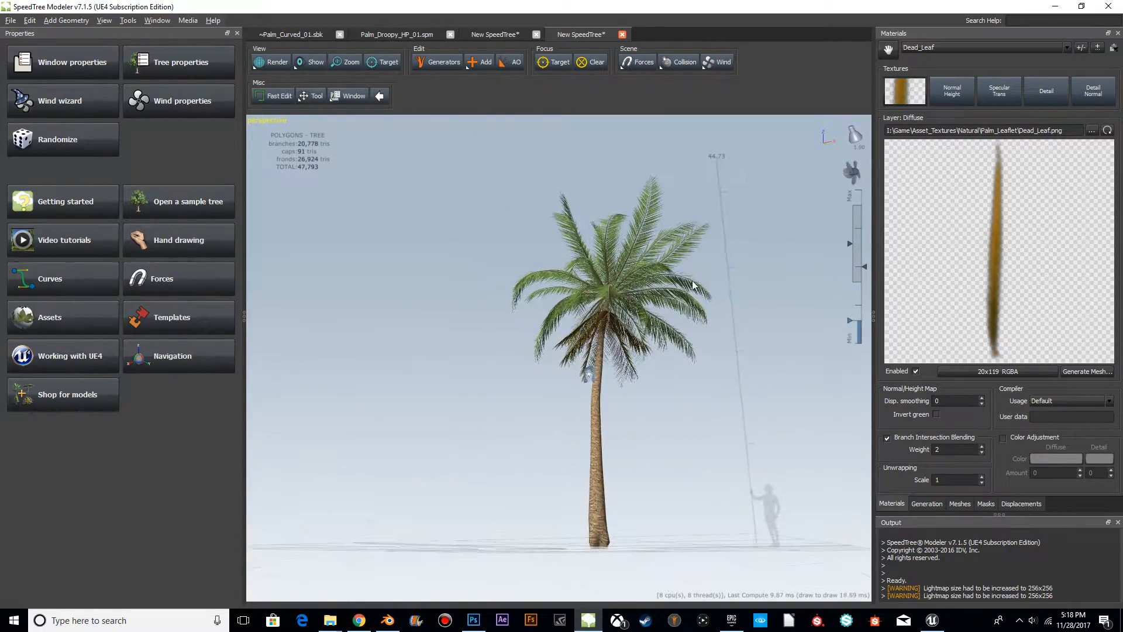
left_click_drag(666, 426, 714, 438)
scroll(737, 428, "up", 5)
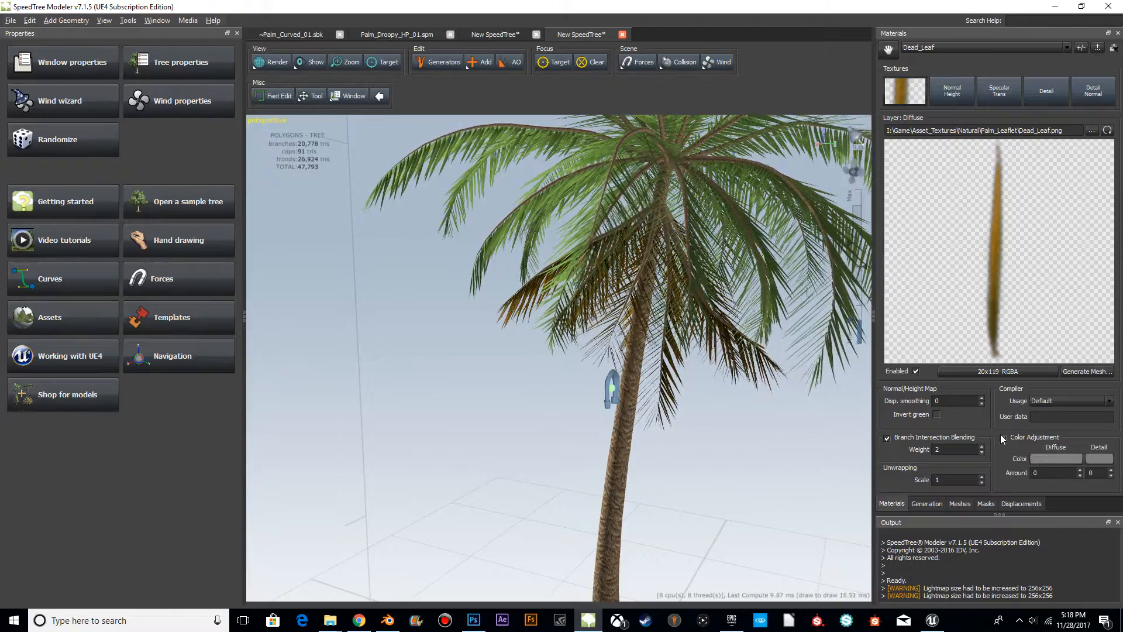
left_click(1003, 438)
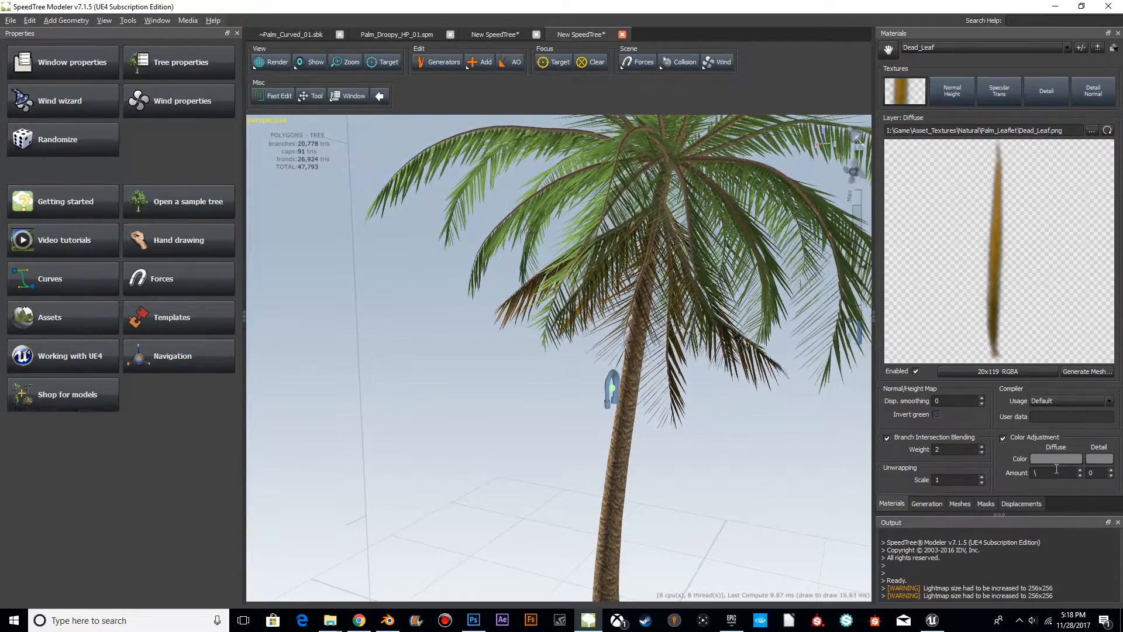
type("0.5")
key("Return")
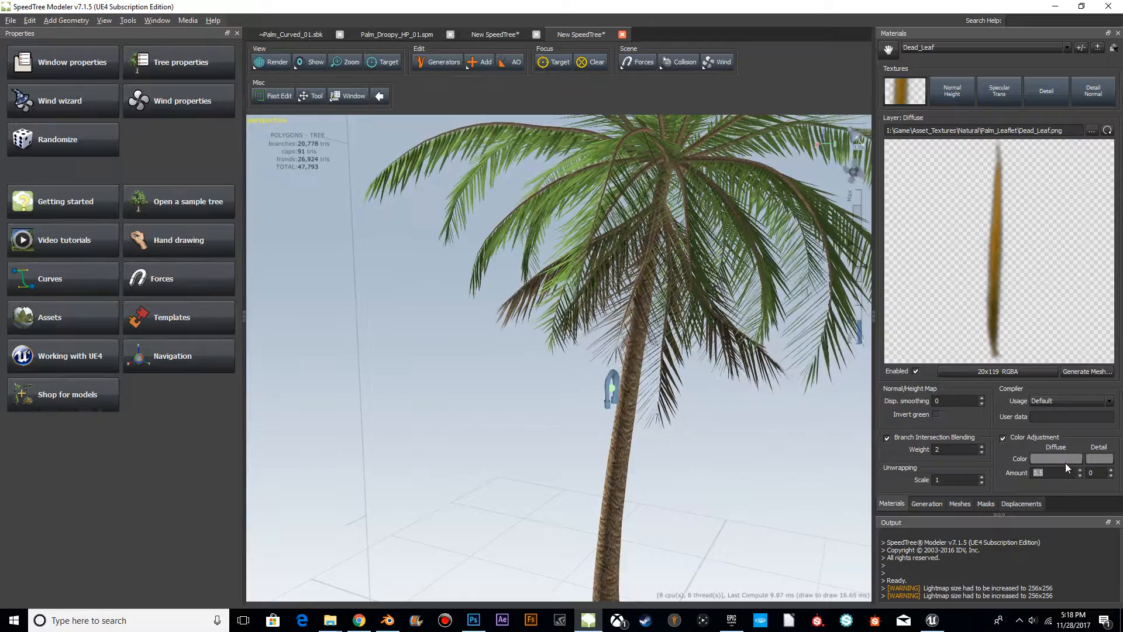
Change the Dead_Leaf material's diffuse adjustment color to white
left_click(1065, 460)
left_click_drag(1014, 522, 1063, 522)
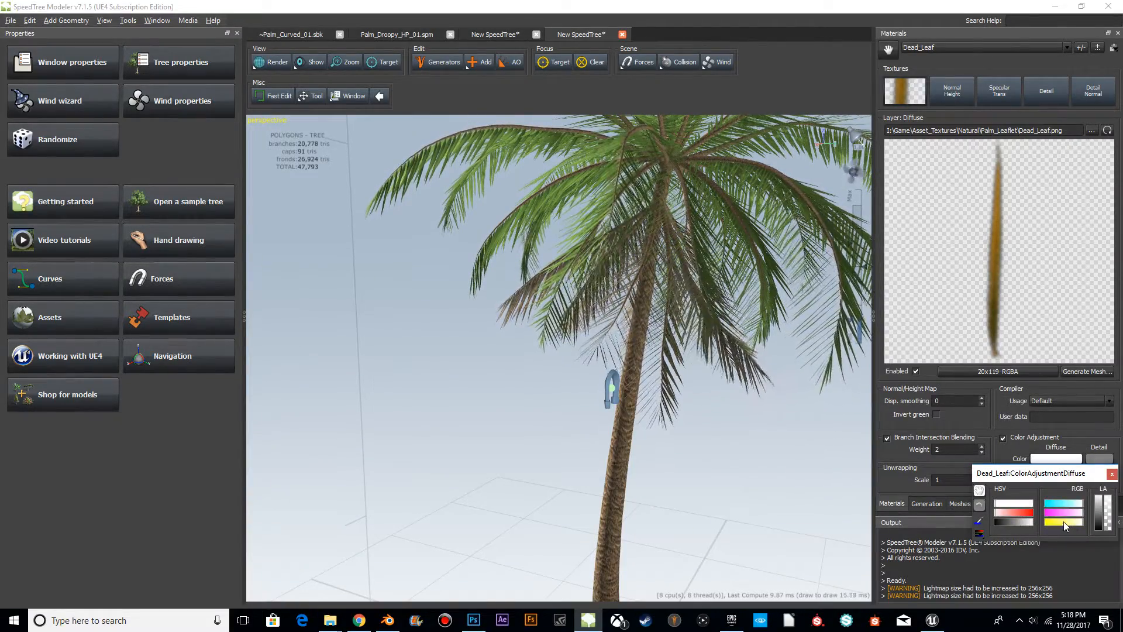
left_click(1111, 474)
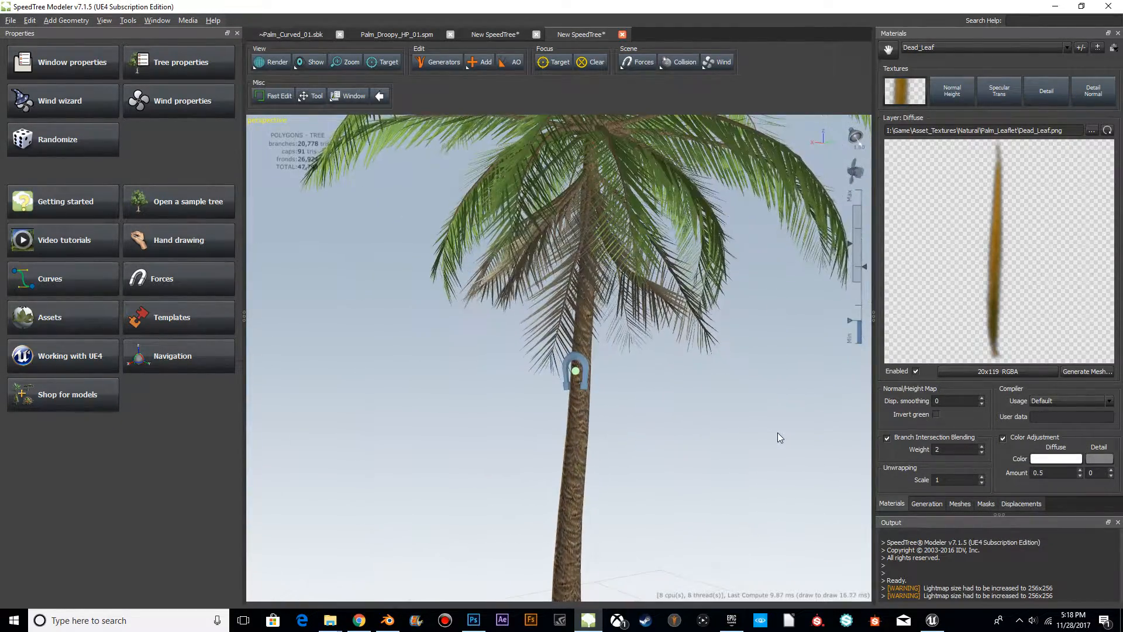
Set the Dead_Leaf diffuse adjustment amount to 0.25 and check the palm from near and far
scroll(788, 441, "down", 8)
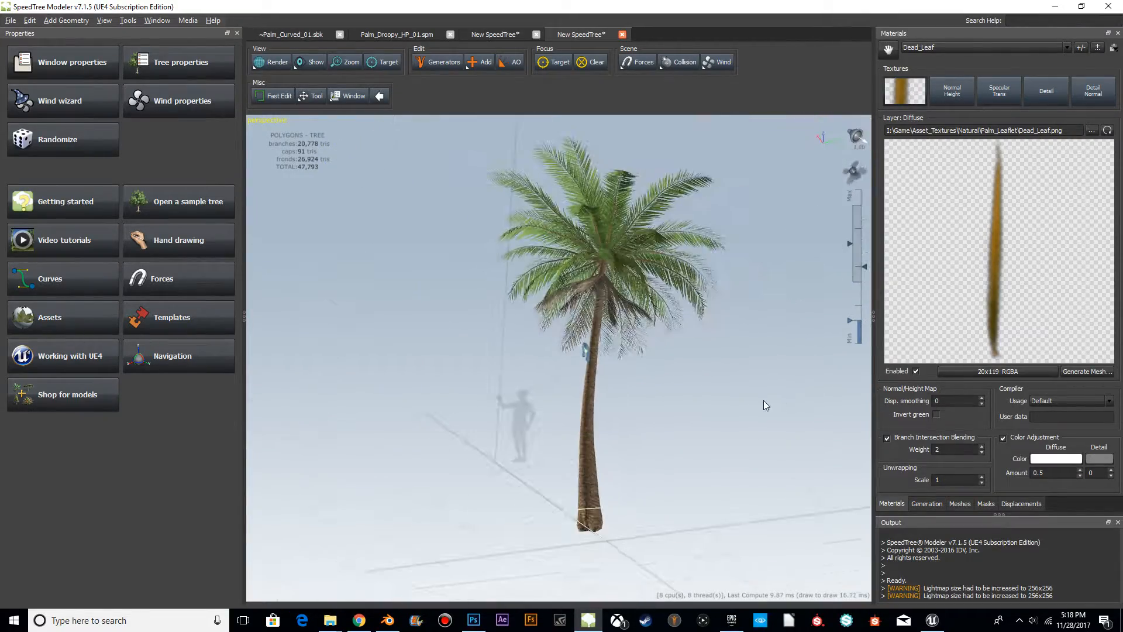
left_click_drag(719, 424, 673, 432)
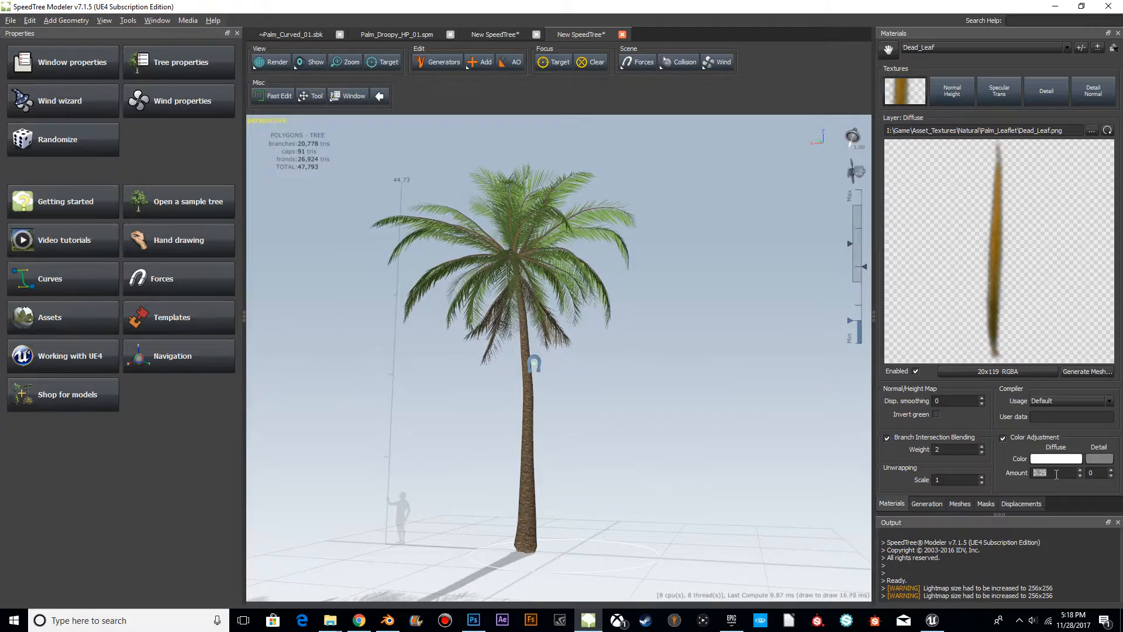
left_click_drag(634, 490, 675, 299)
scroll(598, 430, "up", 5)
left_click_drag(556, 409, 732, 429)
scroll(623, 384, "down", 5)
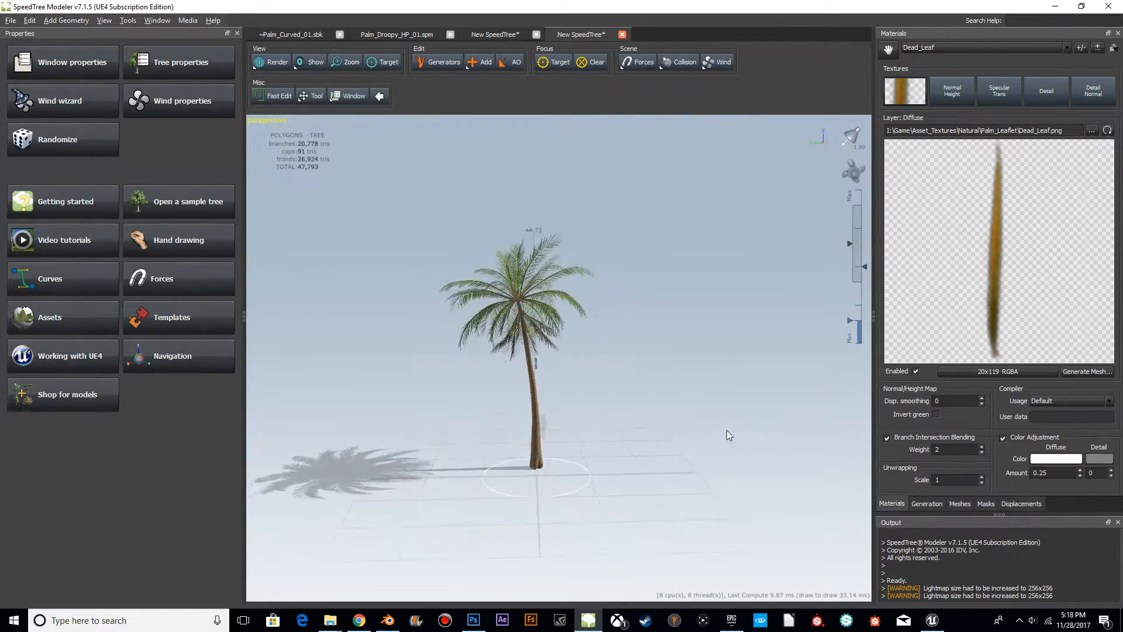
Add a capsule collision object and place it around the base of the trunk at about X 4.4
left_click(686, 63)
mouse_move(722, 69)
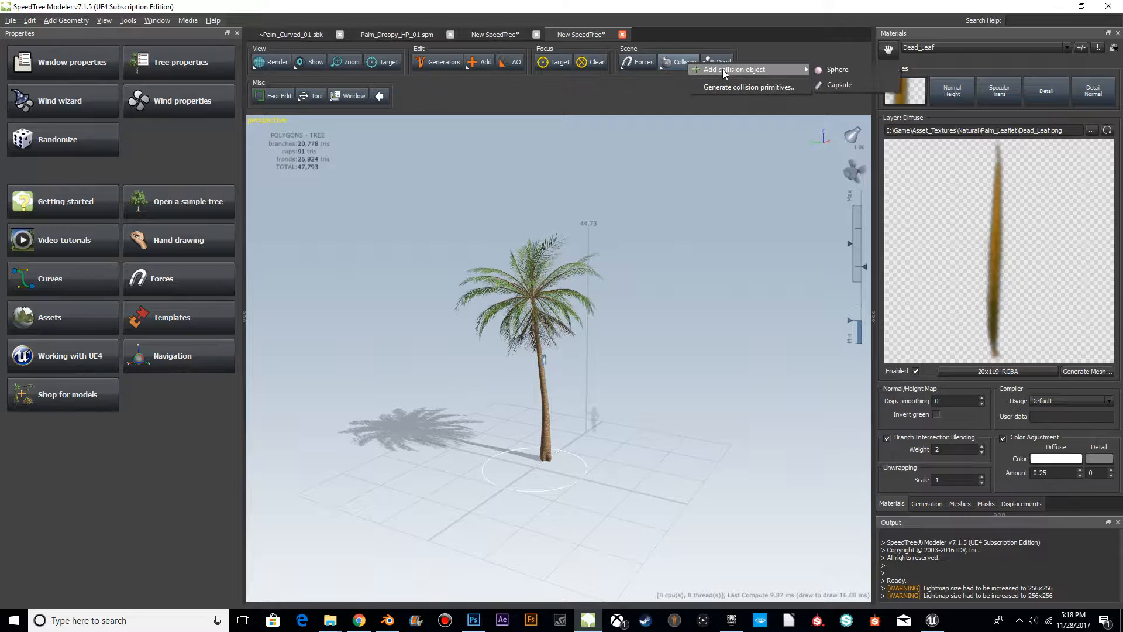
left_click(872, 91)
left_click_drag(507, 517, 586, 443)
left_click_drag(639, 503, 600, 395)
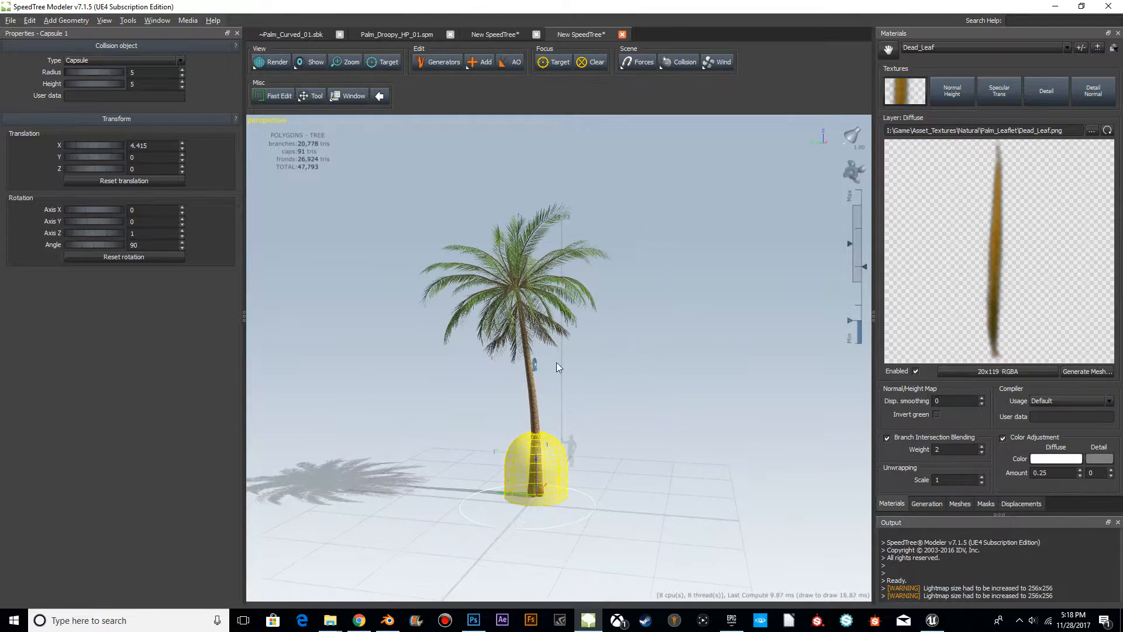
Set the collision capsule's radius to 1.2
key("BackSpace")
type("1.2")
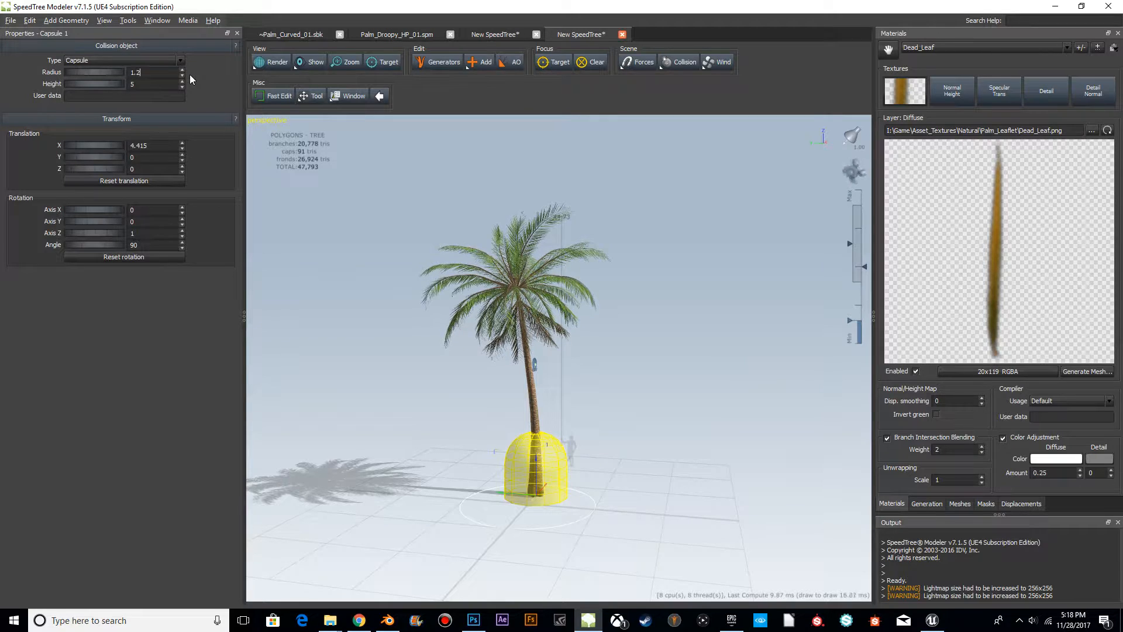
key("Return")
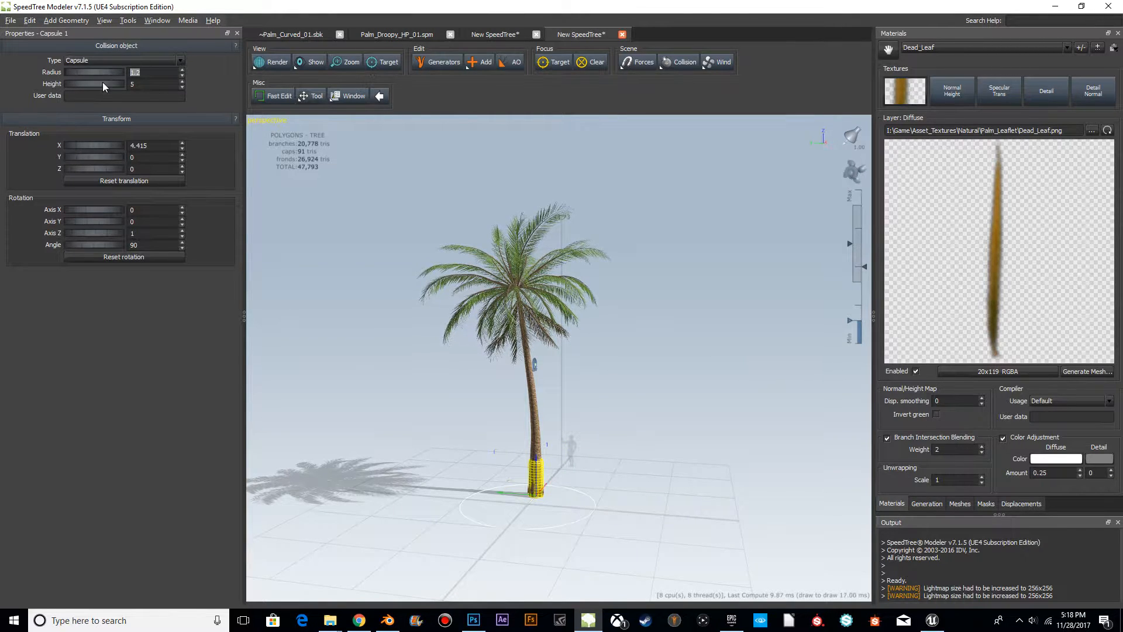
Raise the collision capsule's height to about 34 and tilt it along the leaning trunk, shifting its base to about Y -0.75
left_click_drag(94, 83, 440, 321)
left_click_drag(76, 84, 745, 156)
mouse_move(570, 491)
left_mouse_down()
mouse_move(581, 490)
mouse_move(549, 475)
mouse_move(557, 484)
mouse_move(502, 495)
mouse_move(562, 480)
left_mouse_up()
key("space")
key("space")
key("space")
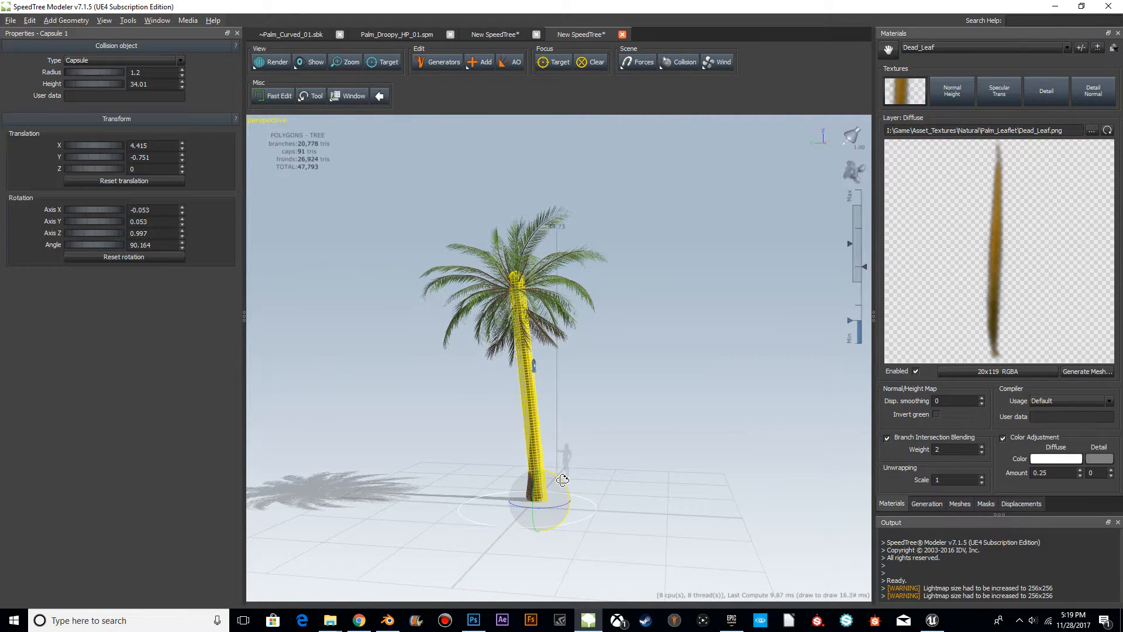
key("space")
Widen the collision capsule's radius slightly to enclose the trunk, deselect it and check the fit from several sides
left_click_drag(613, 444, 518, 441)
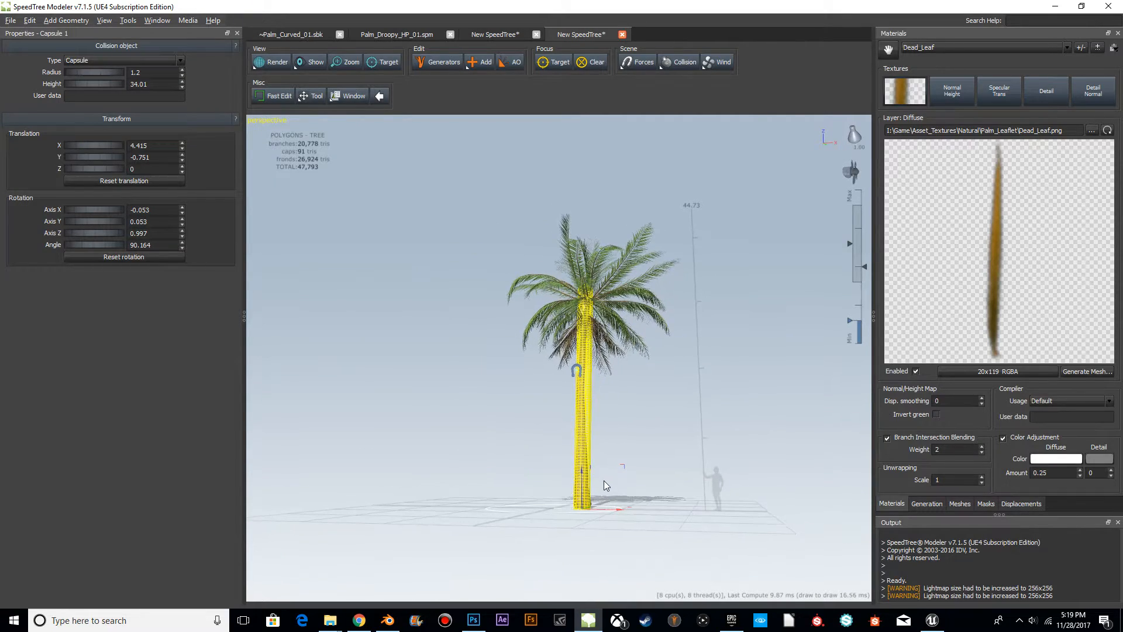
left_click_drag(100, 70, 110, 71)
left_click_drag(678, 427, 654, 440)
left_click(654, 440)
left_click_drag(763, 435, 645, 452)
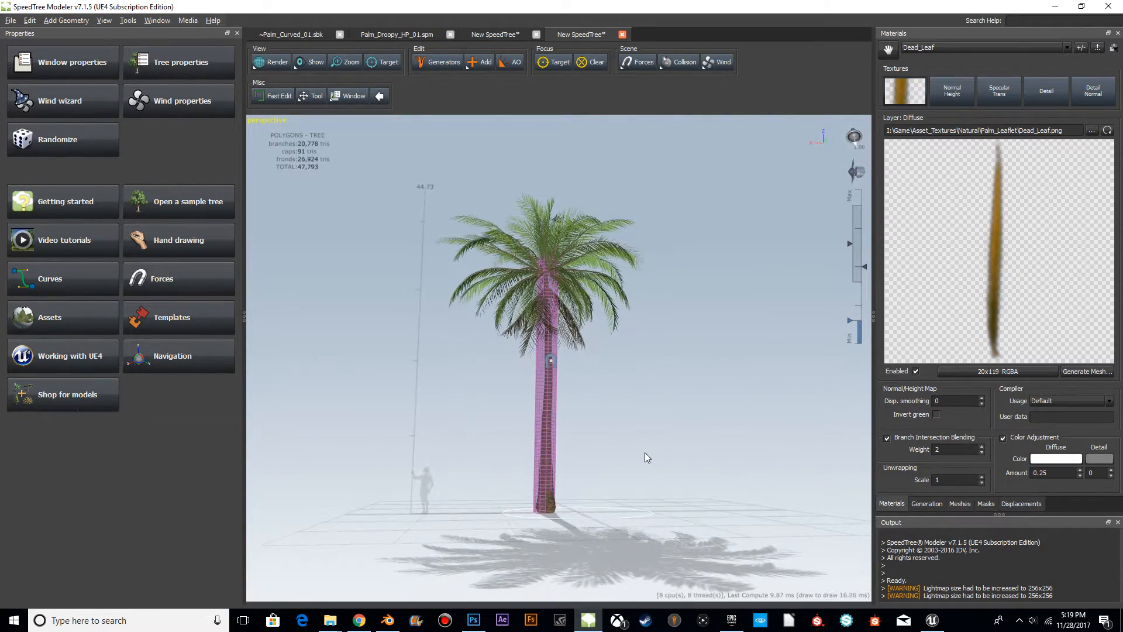
left_click_drag(645, 381, 544, 419)
Save the tree as Palm_Droopy_HP_02 in the HighPoly Droopy folder, in the SpeedTree model format (.spm)
key("ctrl+s")
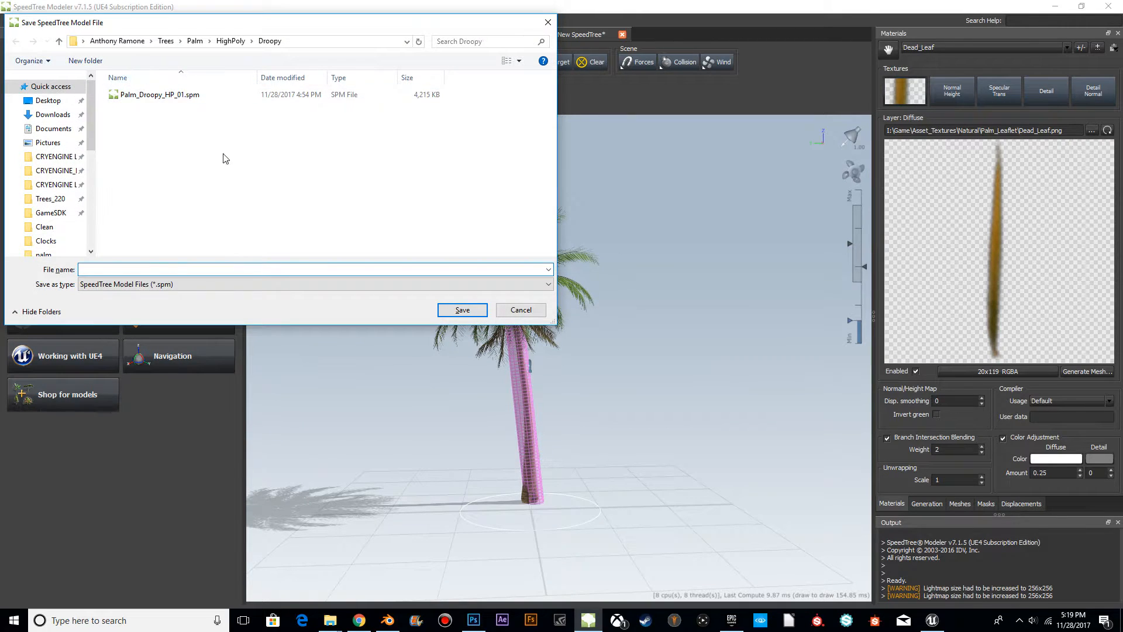
type("Palm_Droopy_HP")
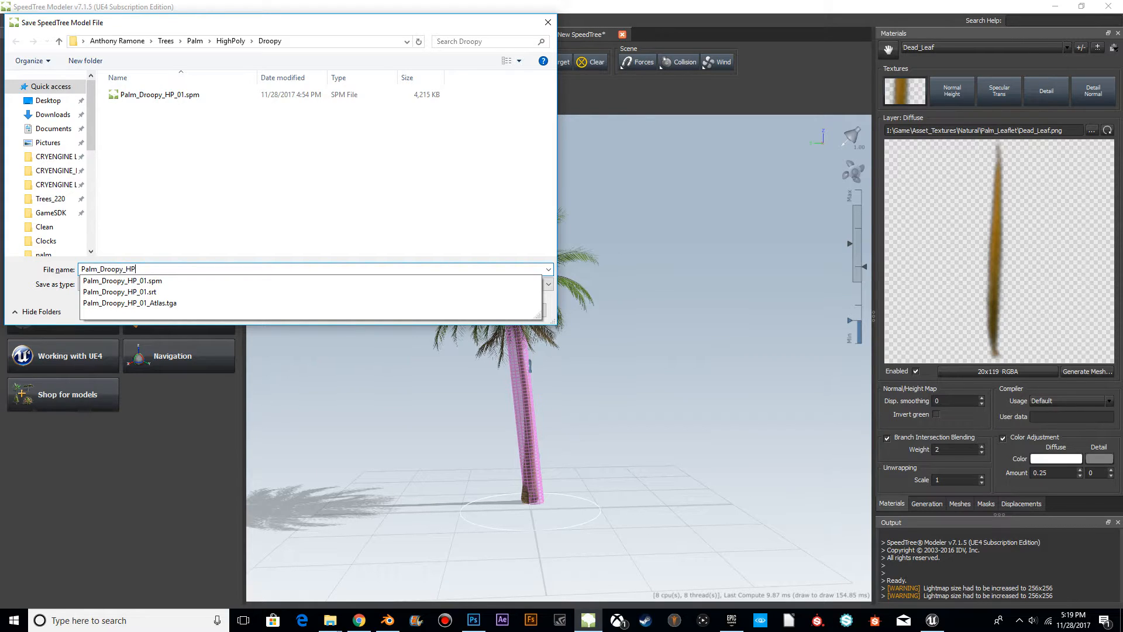
type("02")
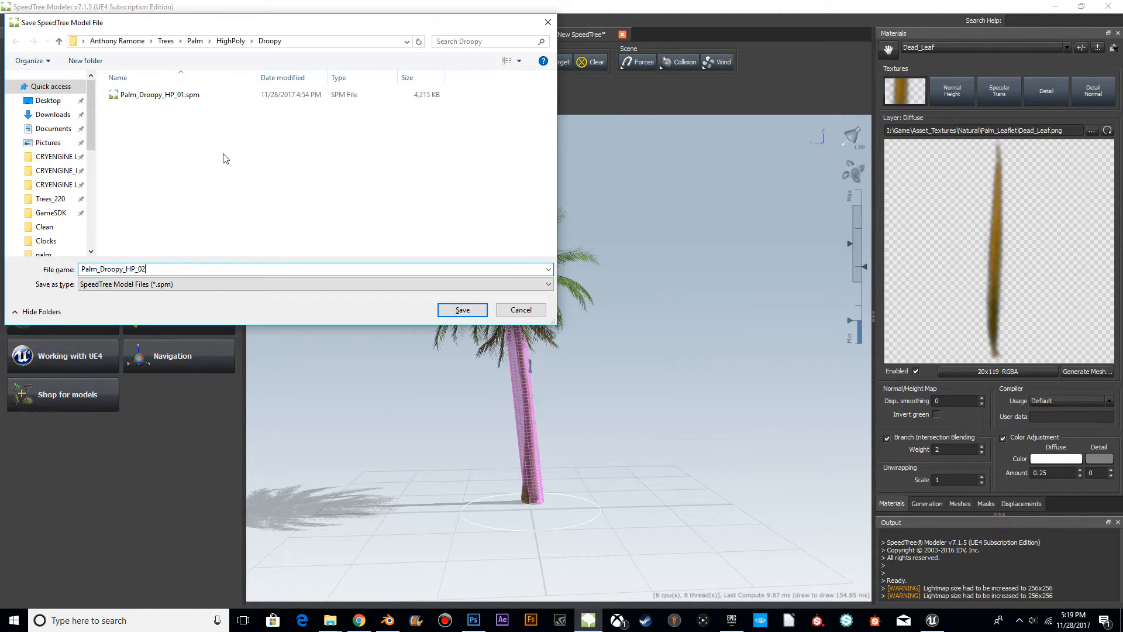
key("Return")
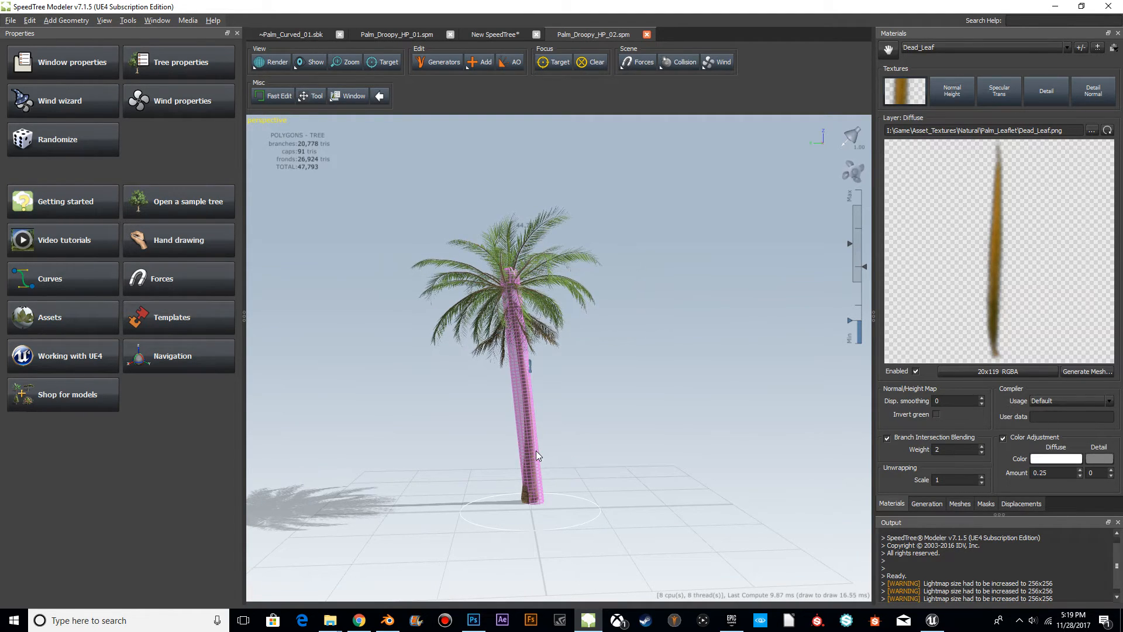
left_click_drag(697, 399, 535, 355)
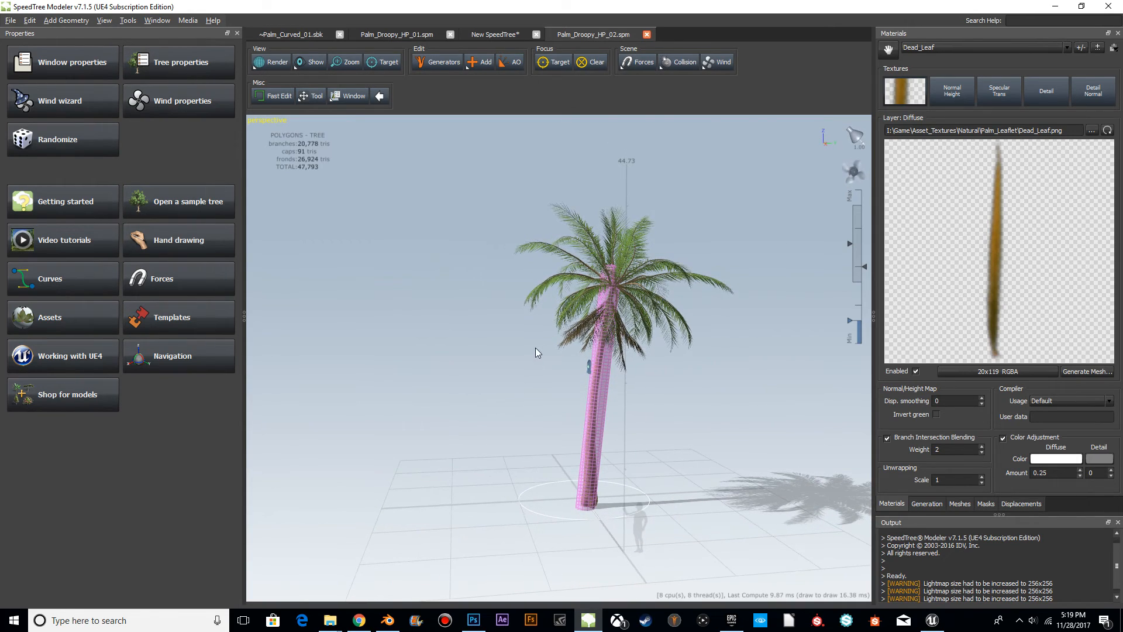